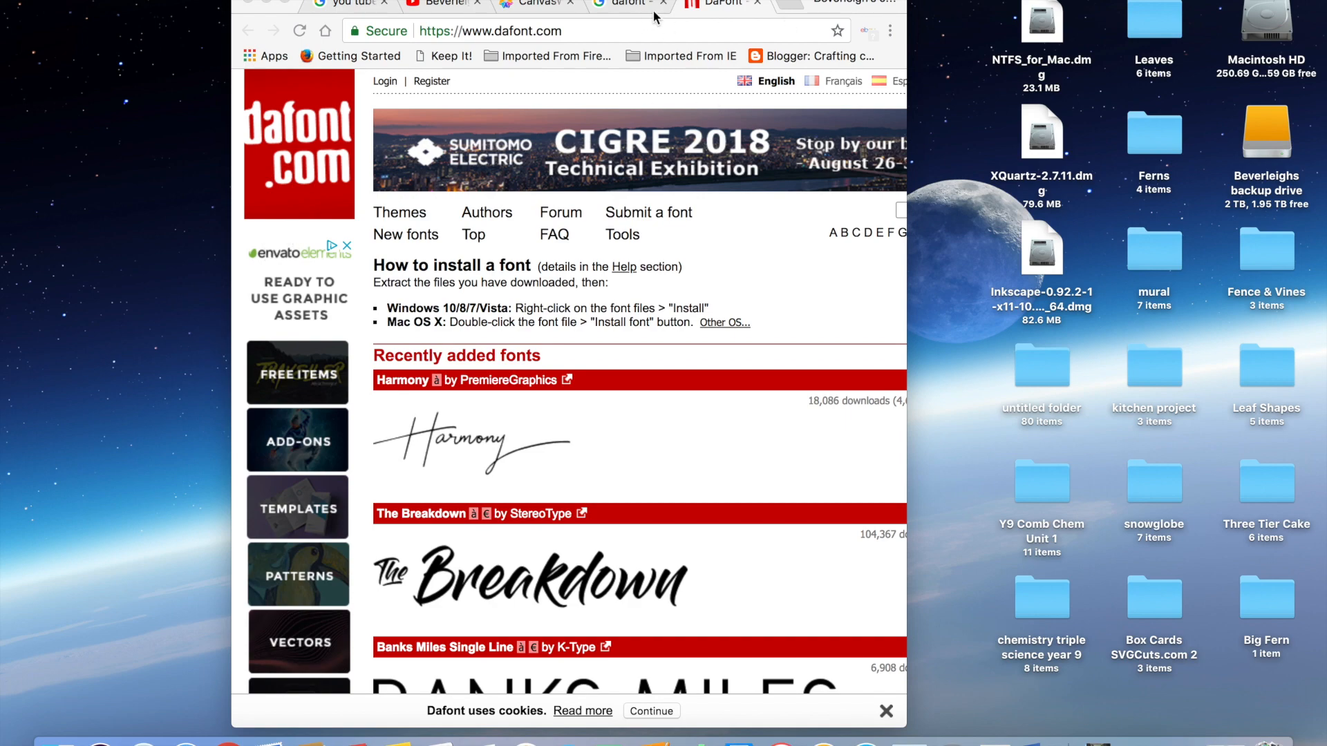
Enlarge the browser window and search DaFont for "better together".
{"action": "left_click", "coordinate": [285, 3]}
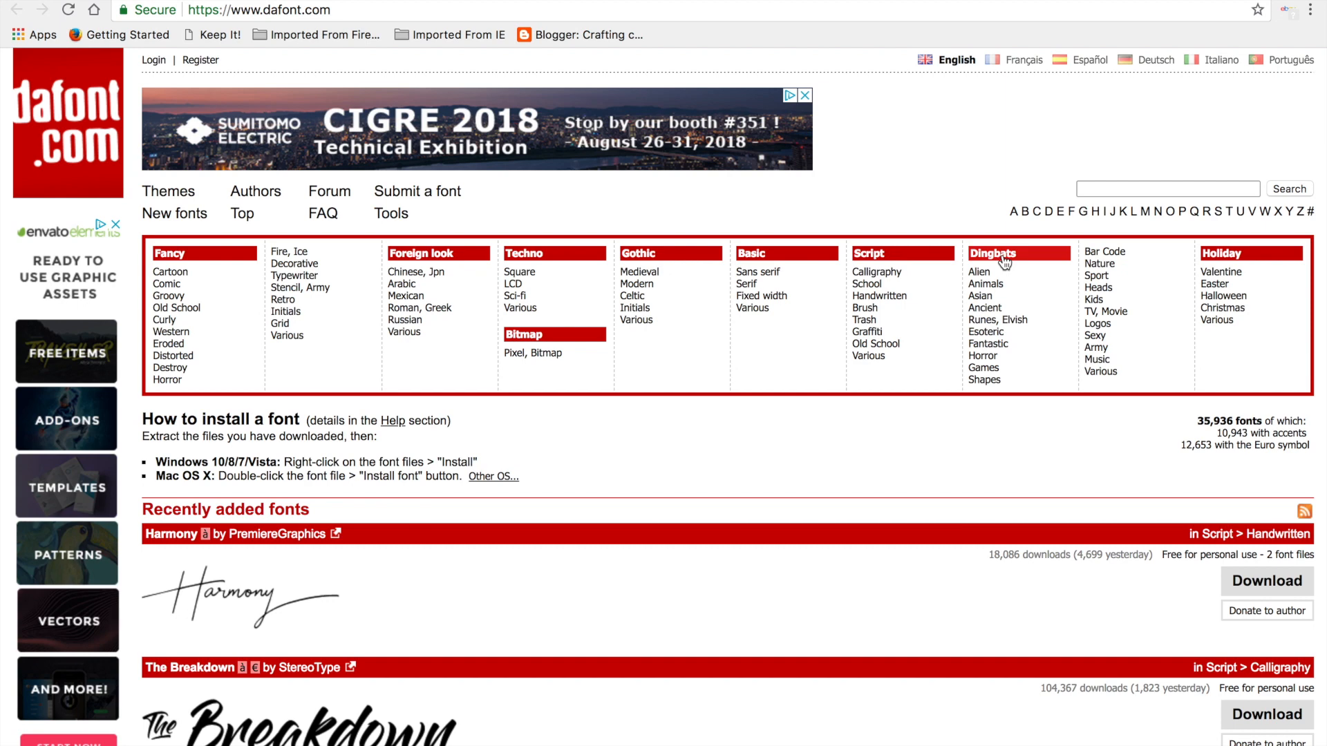
{"action": "left_click", "coordinate": [1100, 187]}
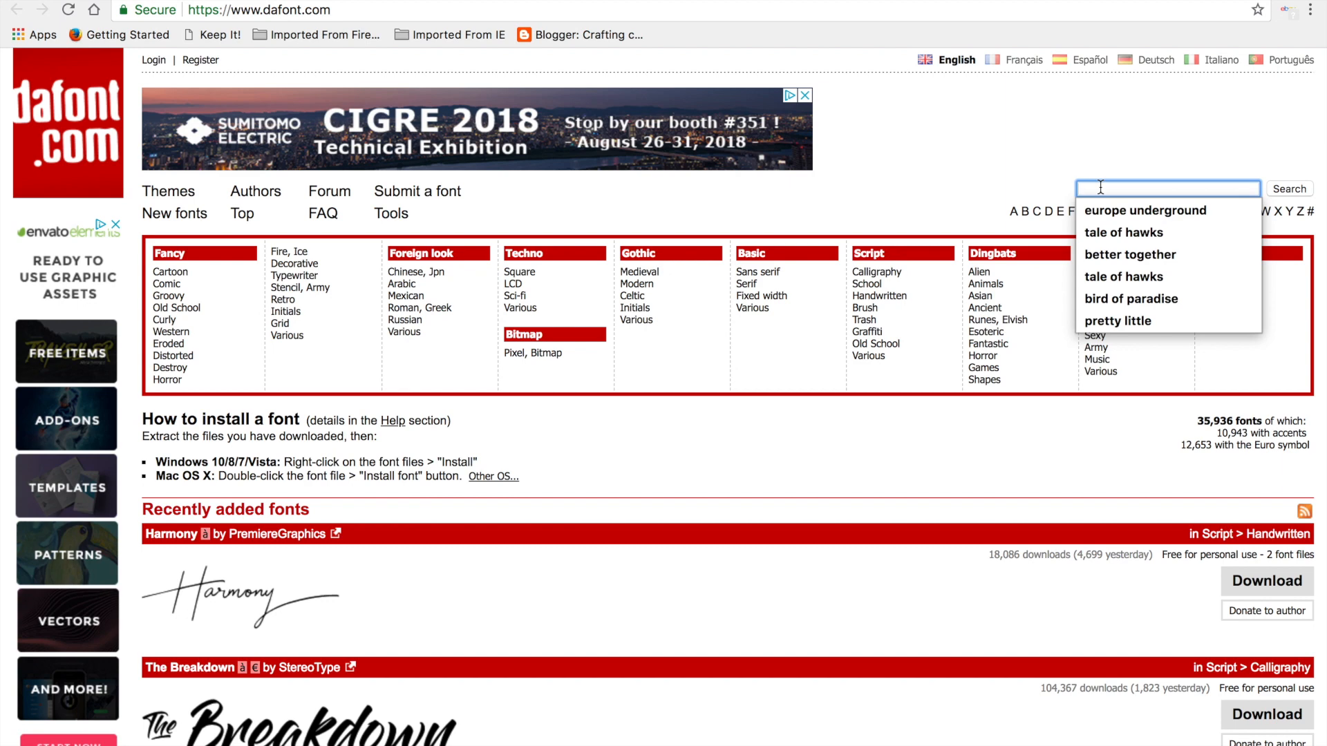
{"action": "type", "text": "b"}
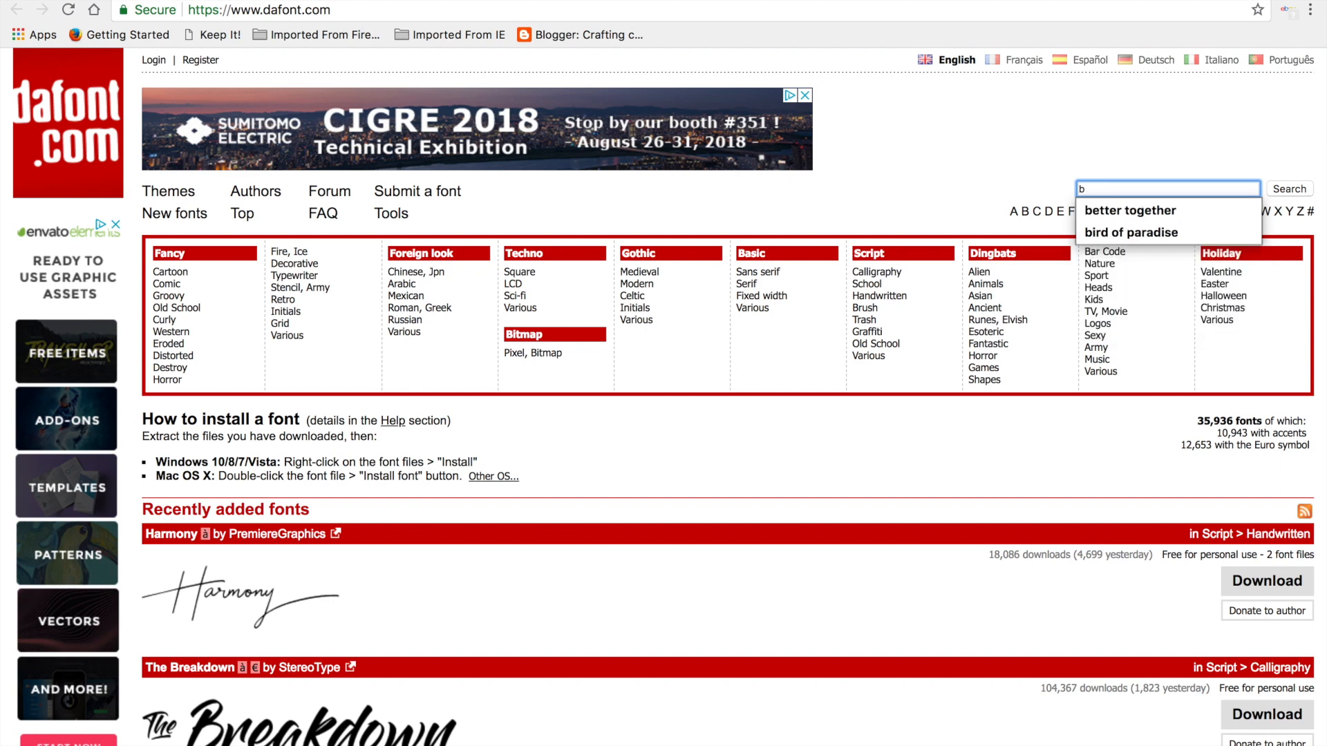
{"action": "type", "text": "etter"}
{"action": "key", "text": "Down"}
{"action": "key", "text": "Return"}
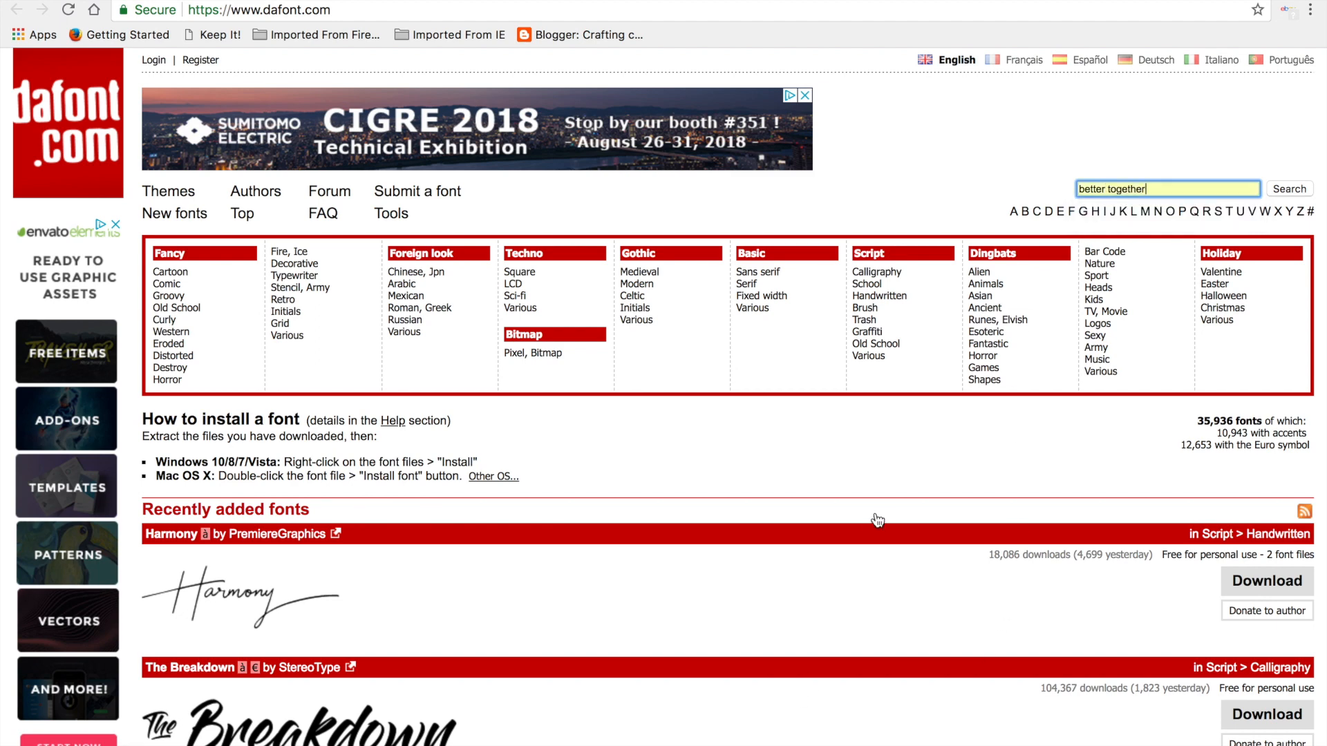
{"action": "left_click", "coordinate": [1292, 189]}
Look through the Better Together results and read the licence explanation for the first handwritten font.
{"action": "scroll", "coordinate": [805, 709], "scroll_direction": "down", "scroll_amount": 5}
{"action": "scroll", "coordinate": [811, 710], "scroll_direction": "down", "scroll_amount": 1}
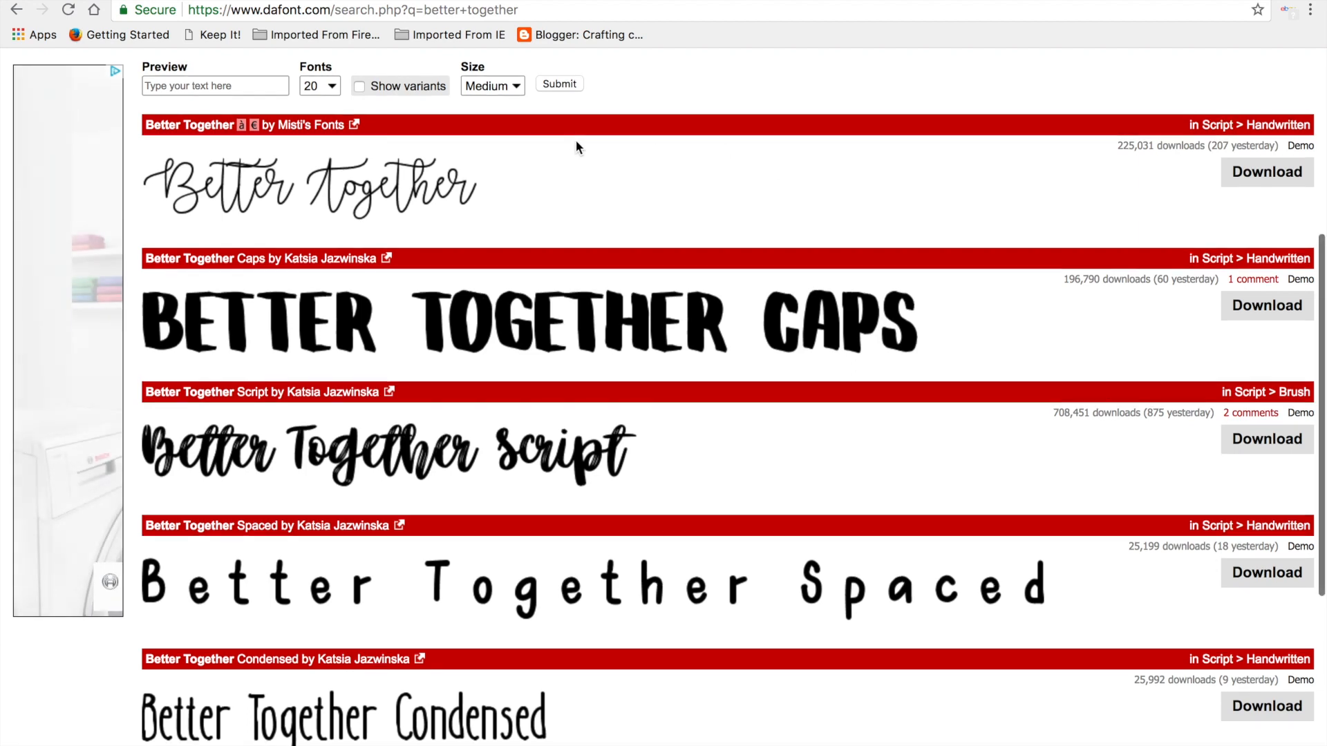
{"action": "scroll", "coordinate": [575, 143], "scroll_direction": "up", "scroll_amount": 2}
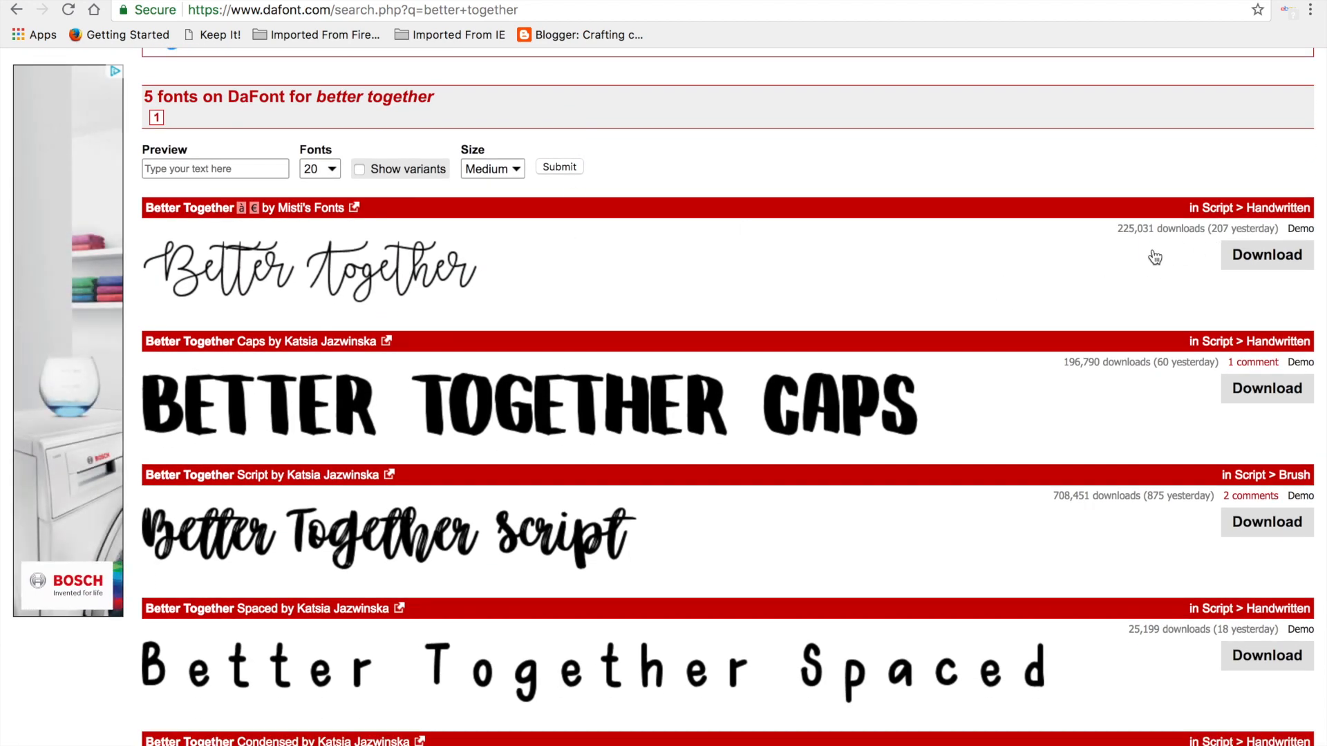
{"action": "left_click", "coordinate": [1302, 231]}
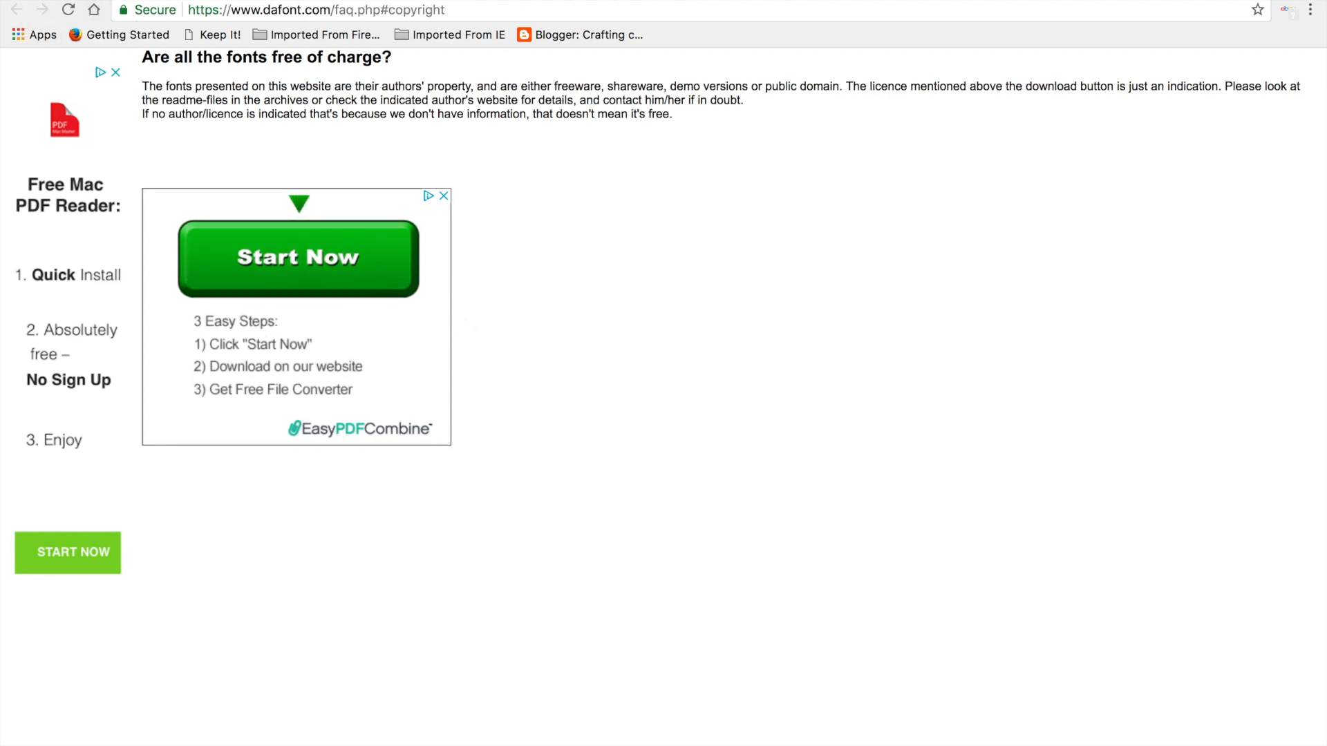
{"action": "key", "text": "super+w"}
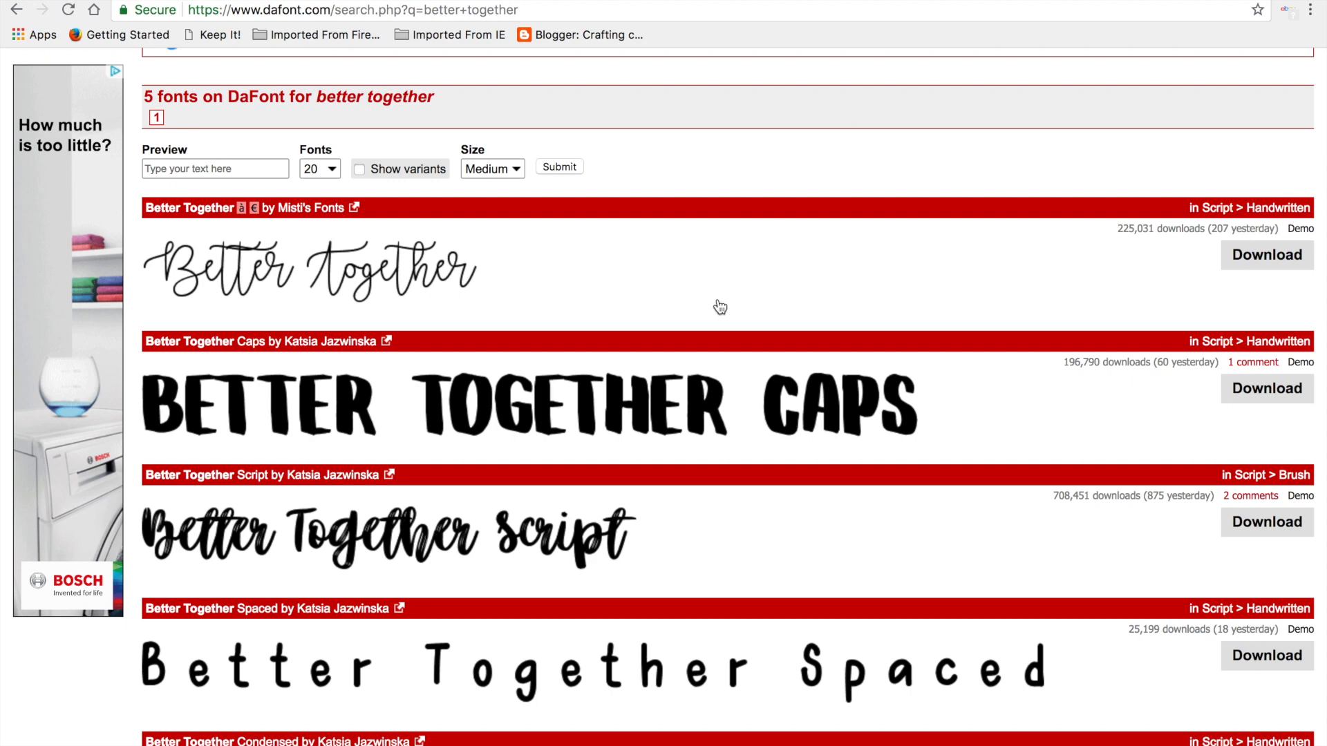
Download the first Better Together font and view Better Together Demo.ttf from the better_together (1) folder, closing the windows when done.
{"action": "left_click", "coordinate": [1275, 264]}
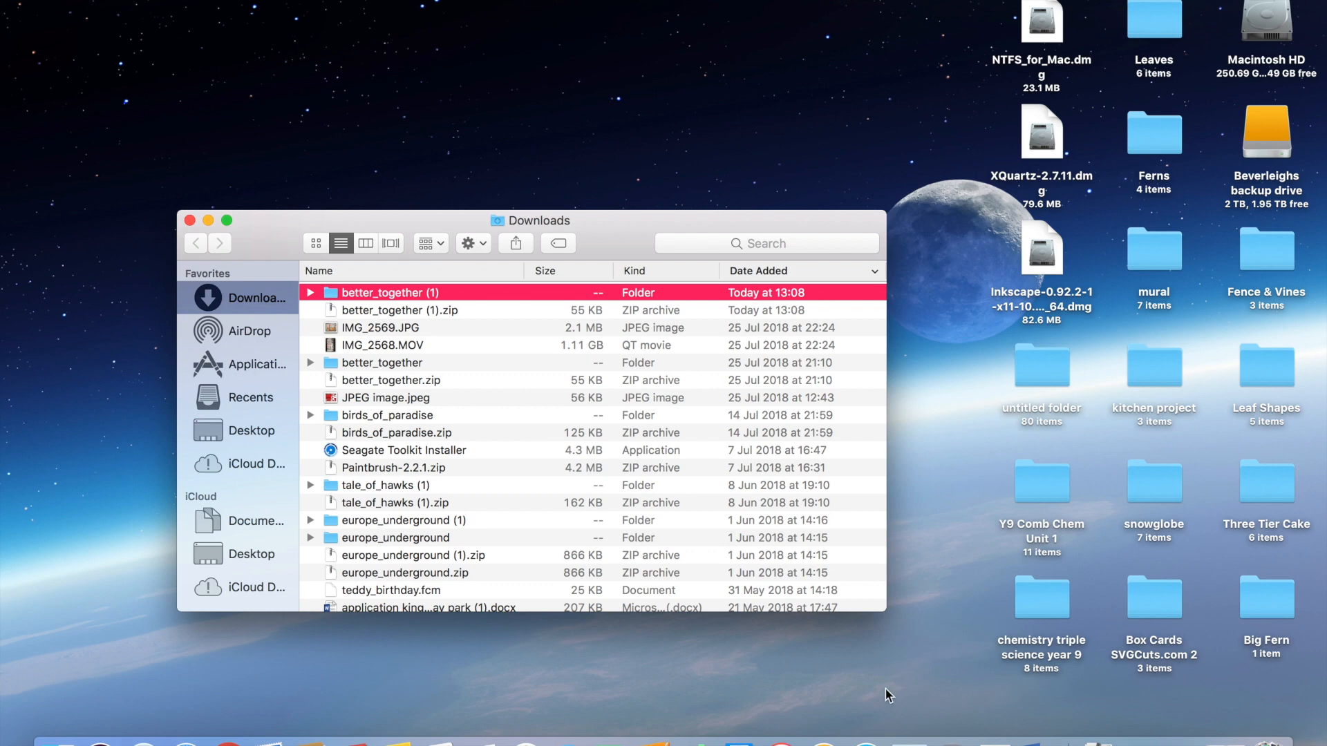
{"action": "double_click", "coordinate": [385, 296]}
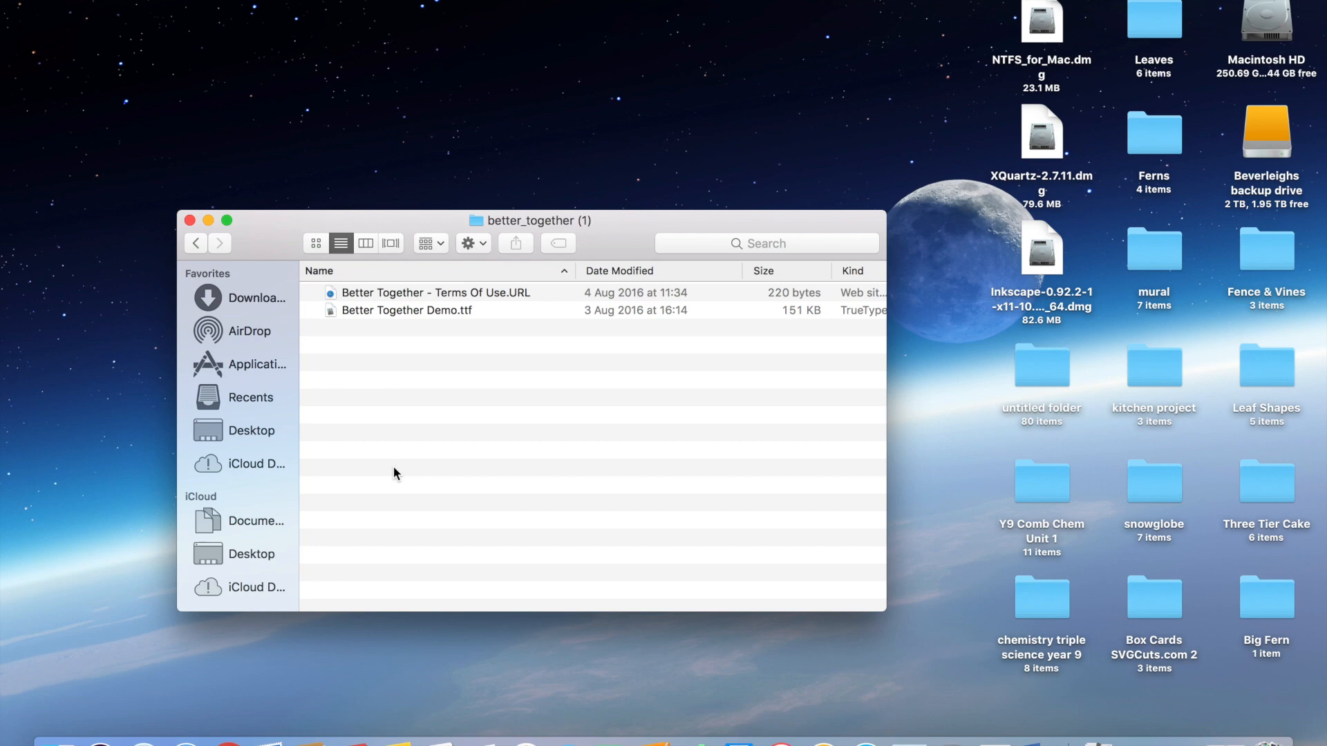
{"action": "double_click", "coordinate": [449, 310]}
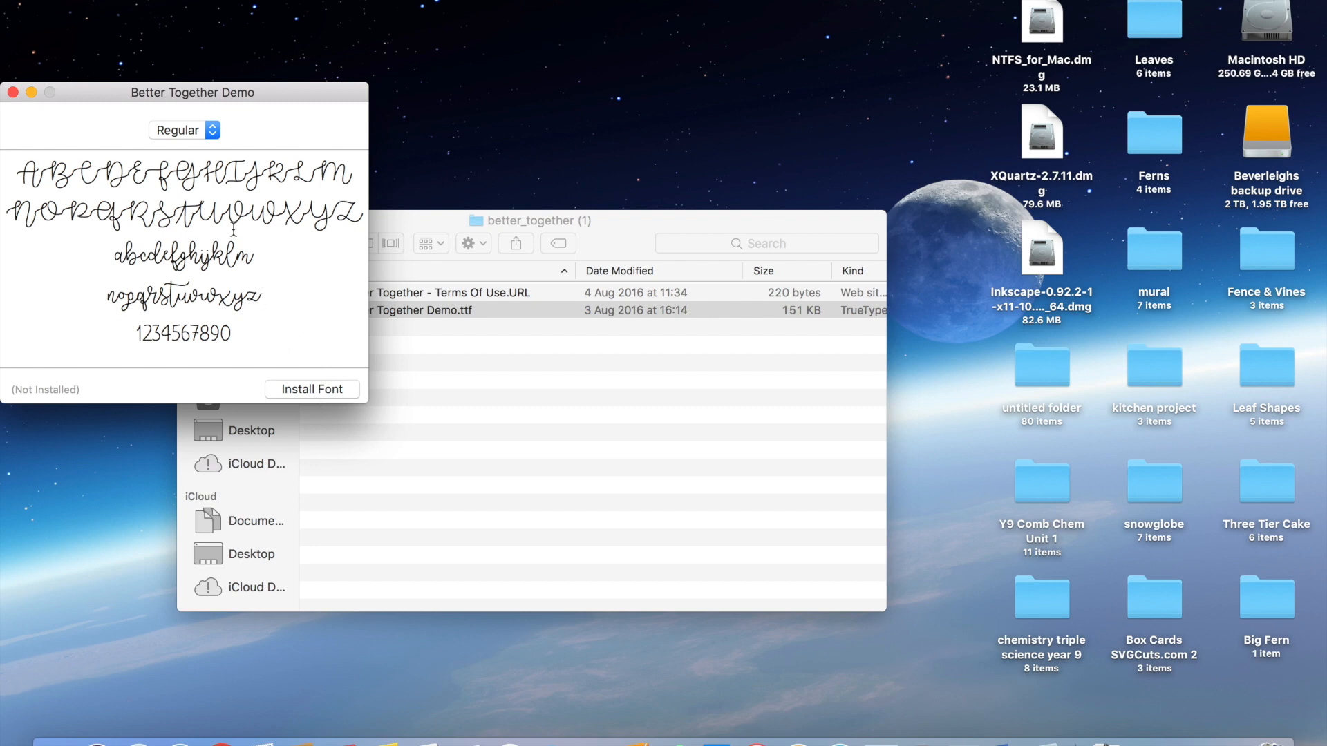
{"action": "left_click", "coordinate": [11, 93]}
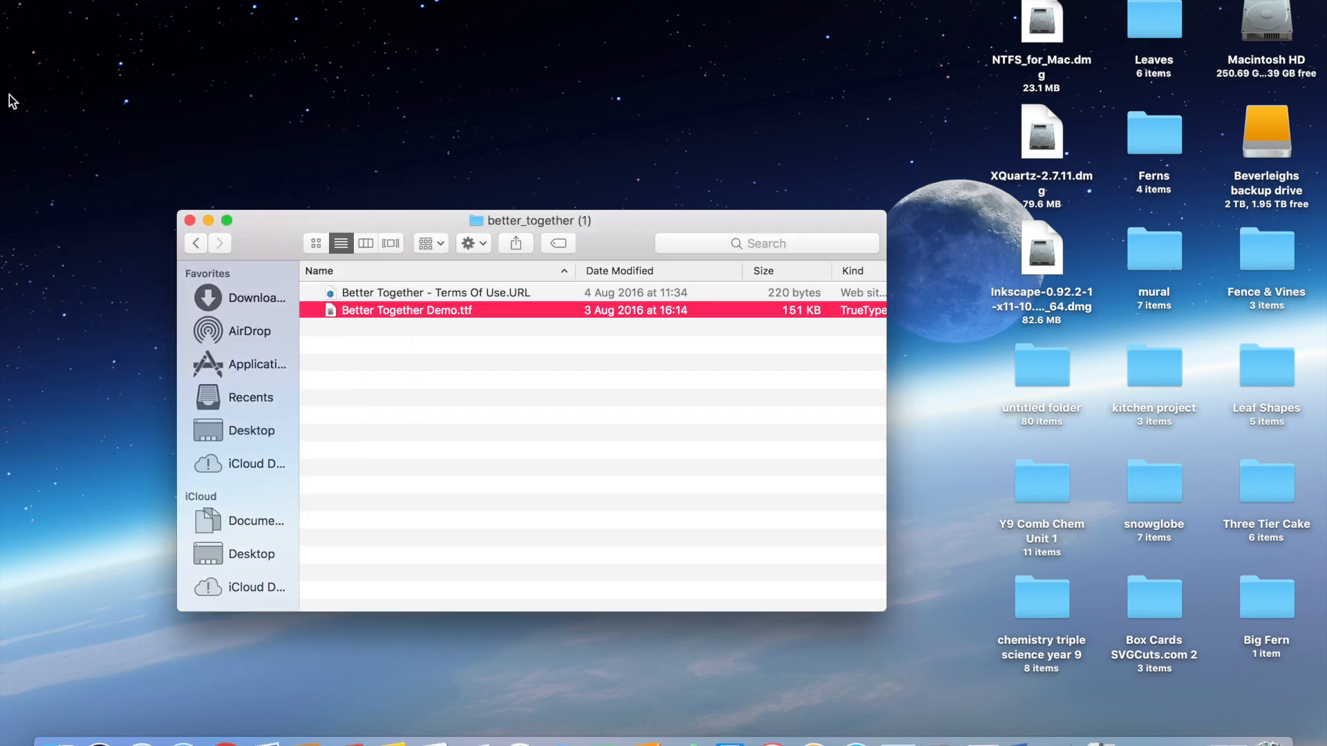
{"action": "left_click", "coordinate": [190, 219]}
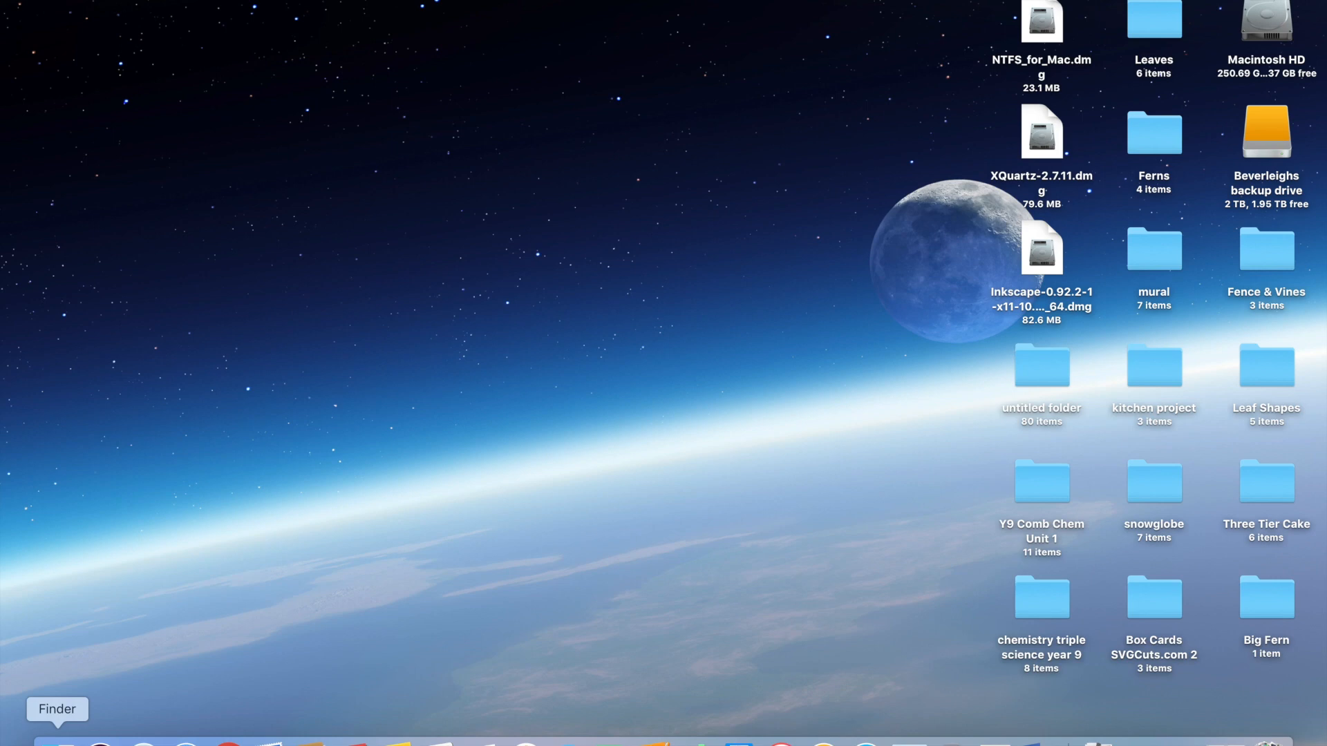
Open Brother ScanNCut Type Converter and set the text "Lion in the Sun" in the Better Together Demo font.
{"action": "left_click", "coordinate": [143, 742]}
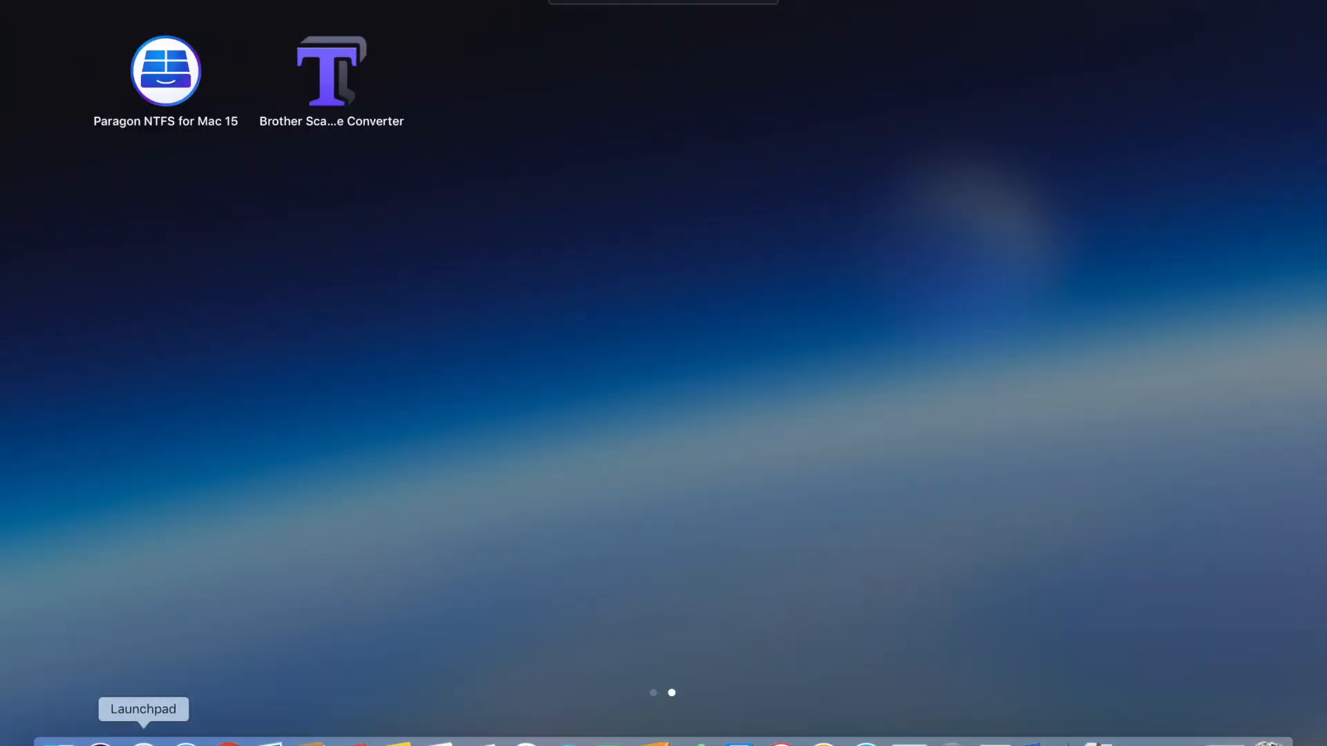
{"action": "left_click", "coordinate": [343, 57]}
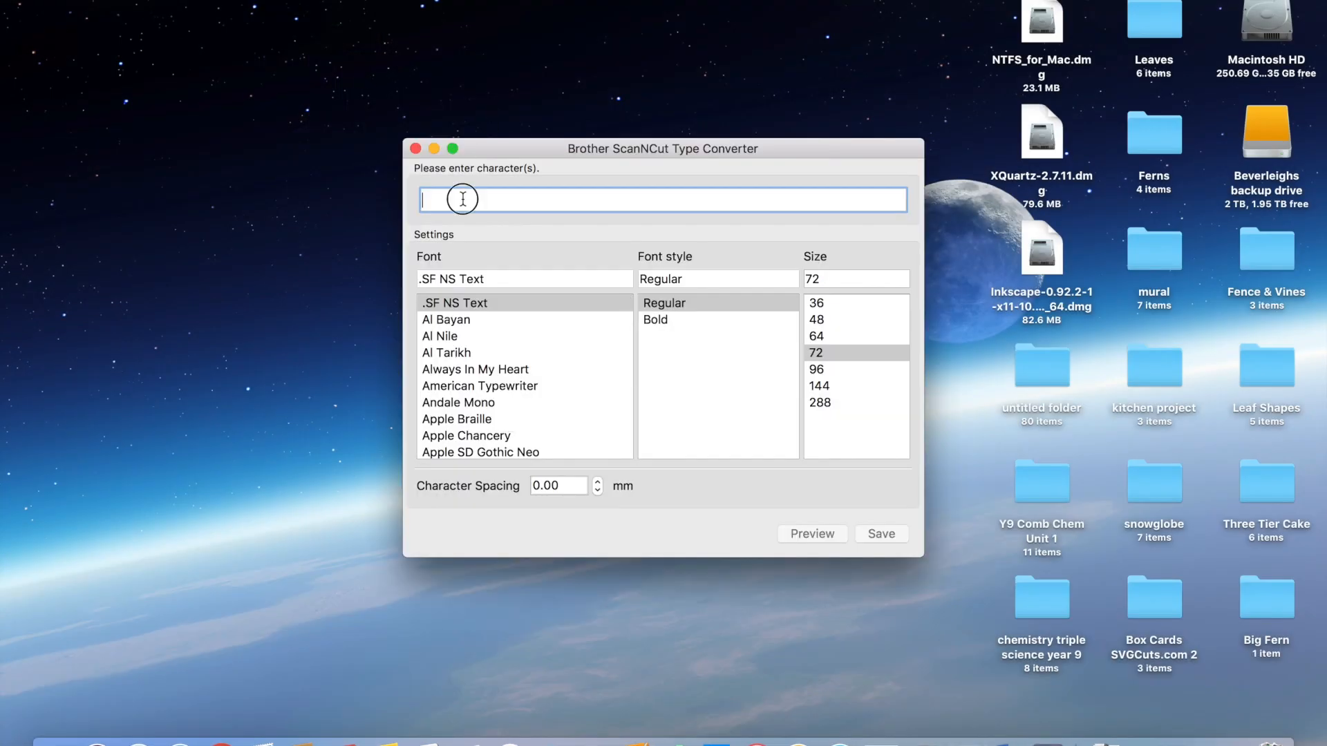
{"action": "type", "text": "Lio"}
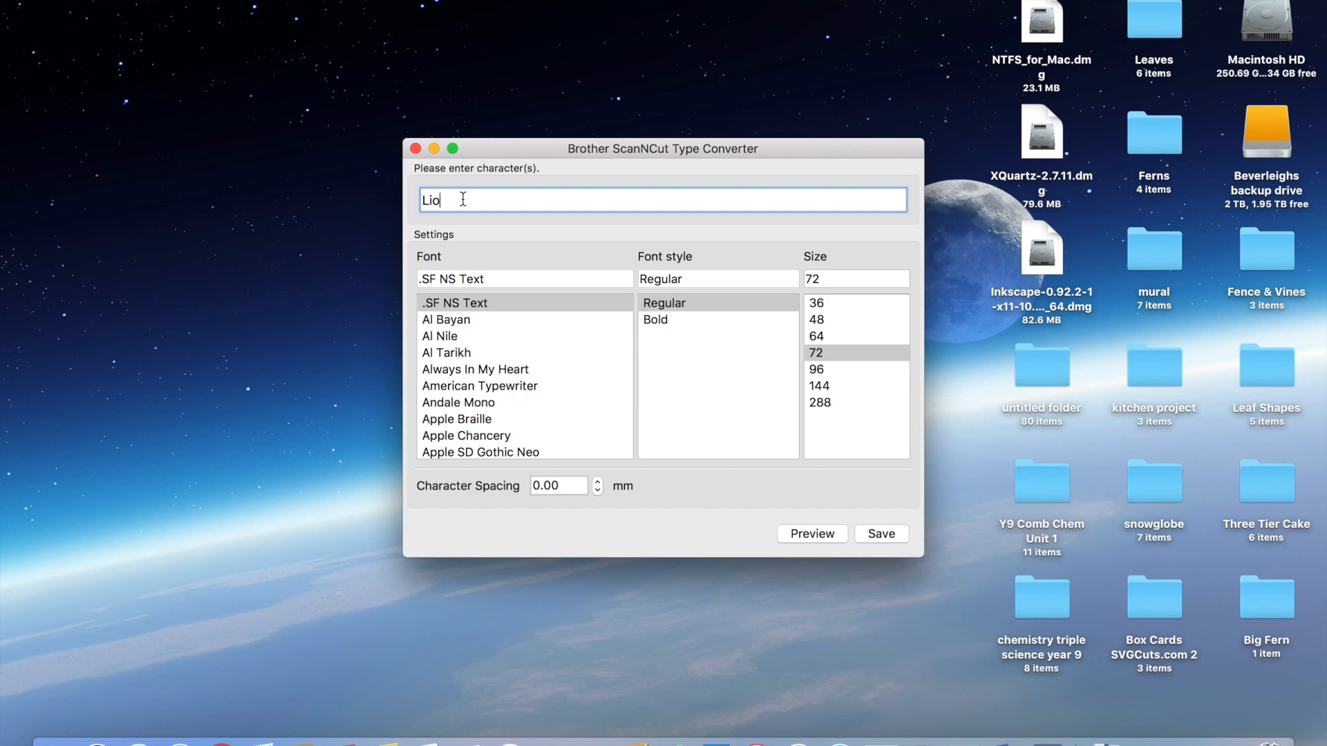
{"action": "type", "text": "n in the Sun"}
{"action": "scroll", "coordinate": [467, 342], "scroll_direction": "down", "scroll_amount": 10}
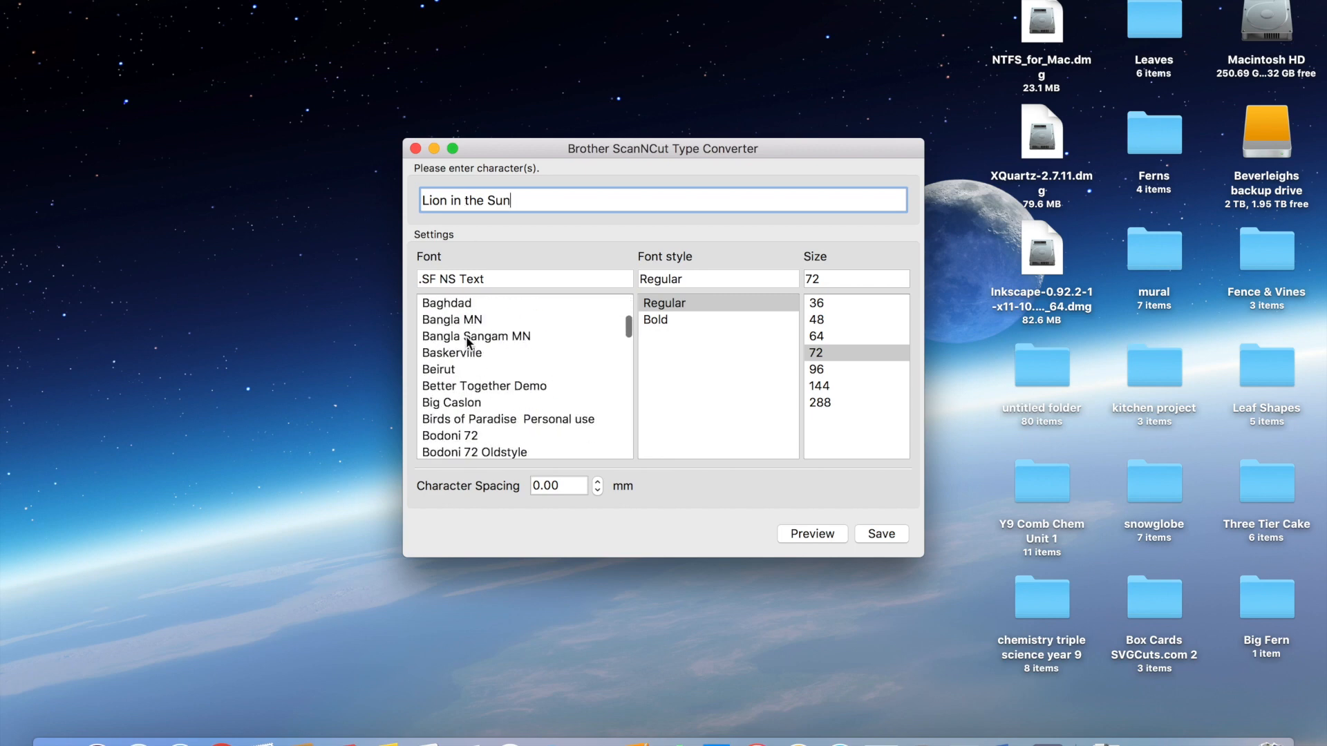
{"action": "left_click", "coordinate": [468, 389]}
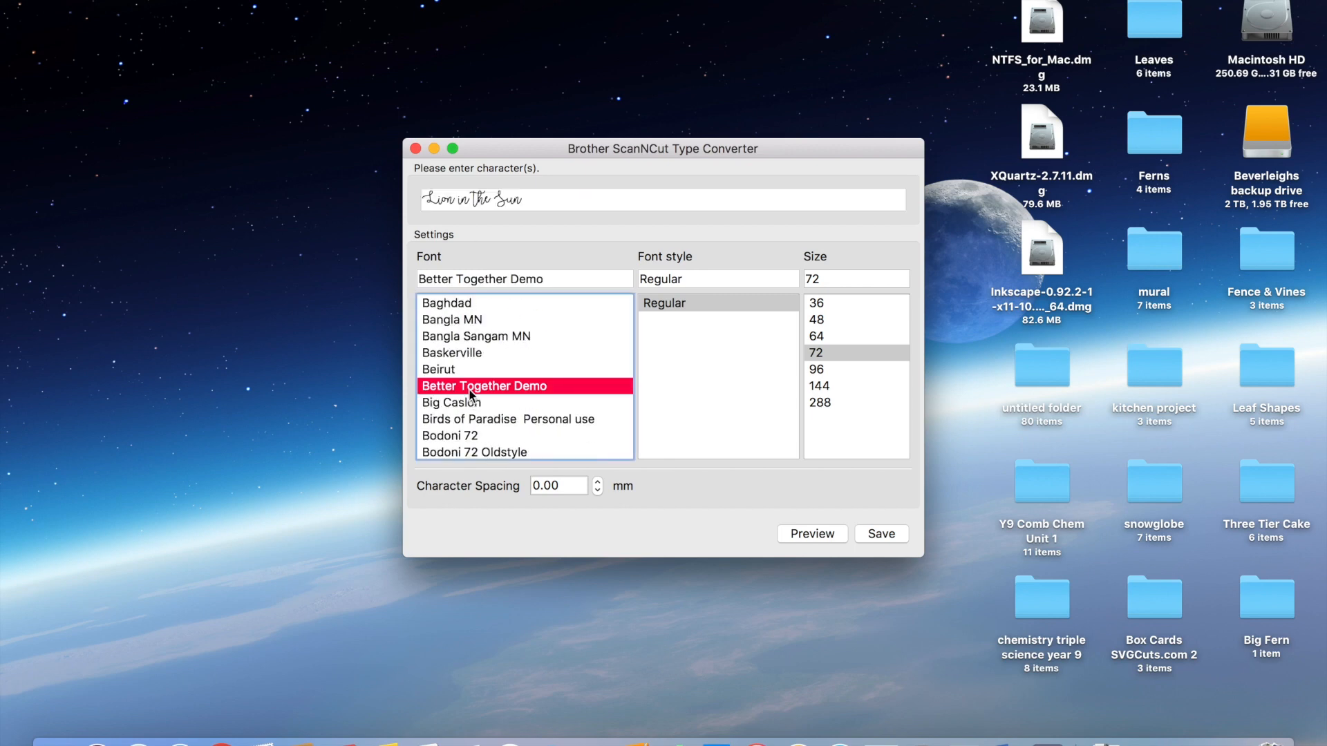
Preview the "Lion in the Sun" lettering across its full width and close the preview.
{"action": "left_click", "coordinate": [812, 533]}
{"action": "scroll", "coordinate": [696, 394], "scroll_direction": "left", "scroll_amount": 5}
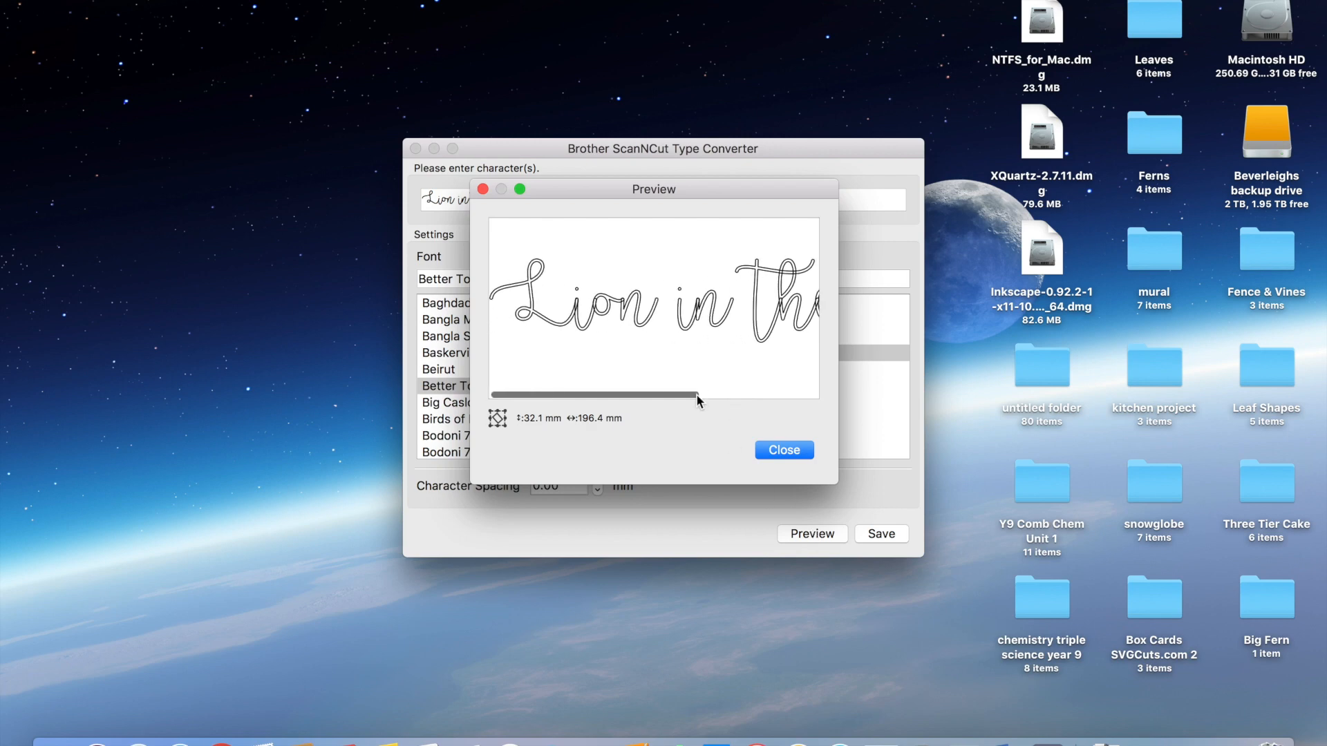
{"action": "scroll", "coordinate": [695, 394], "scroll_direction": "right", "scroll_amount": 8}
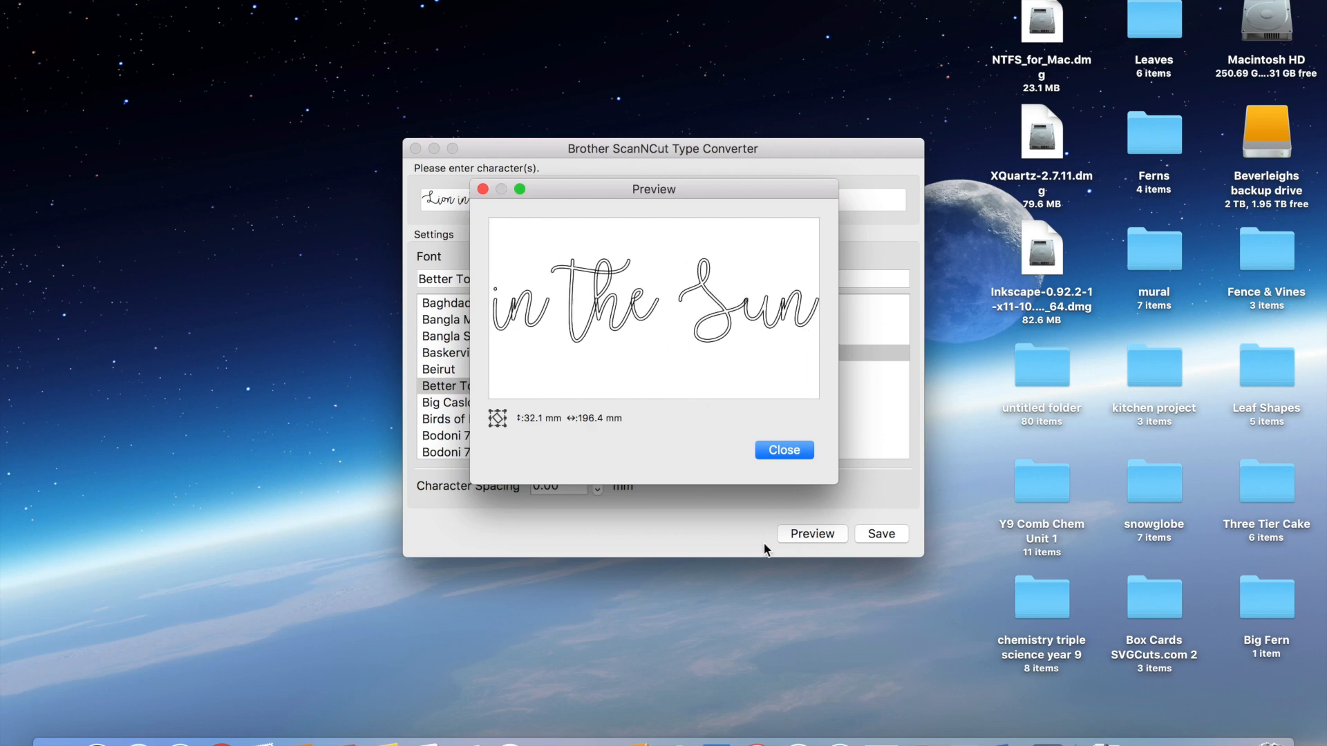
{"action": "left_click", "coordinate": [776, 452]}
Fill in the save dialog with the name "lion in the sun" in the backup drive's FCM files folder, and cancel it.
{"action": "left_click", "coordinate": [886, 536]}
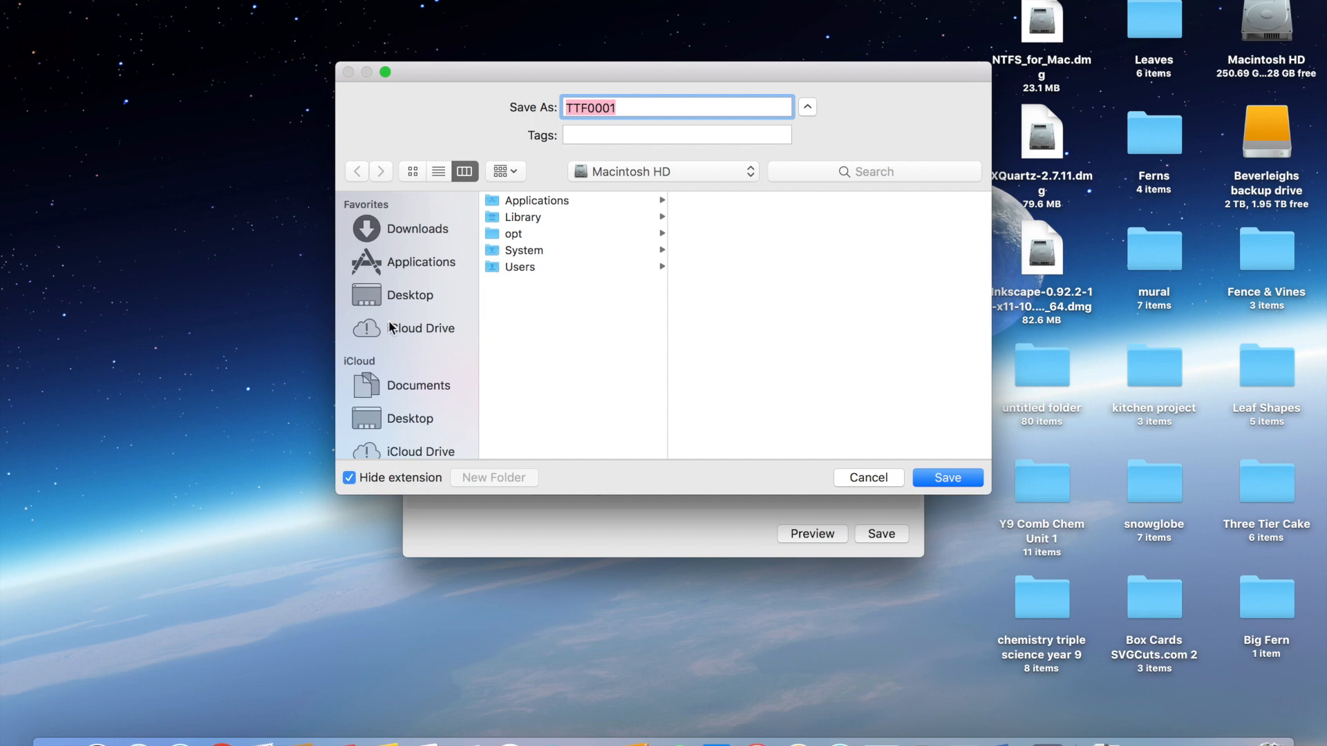
{"action": "scroll", "coordinate": [404, 381], "scroll_direction": "down", "scroll_amount": 5}
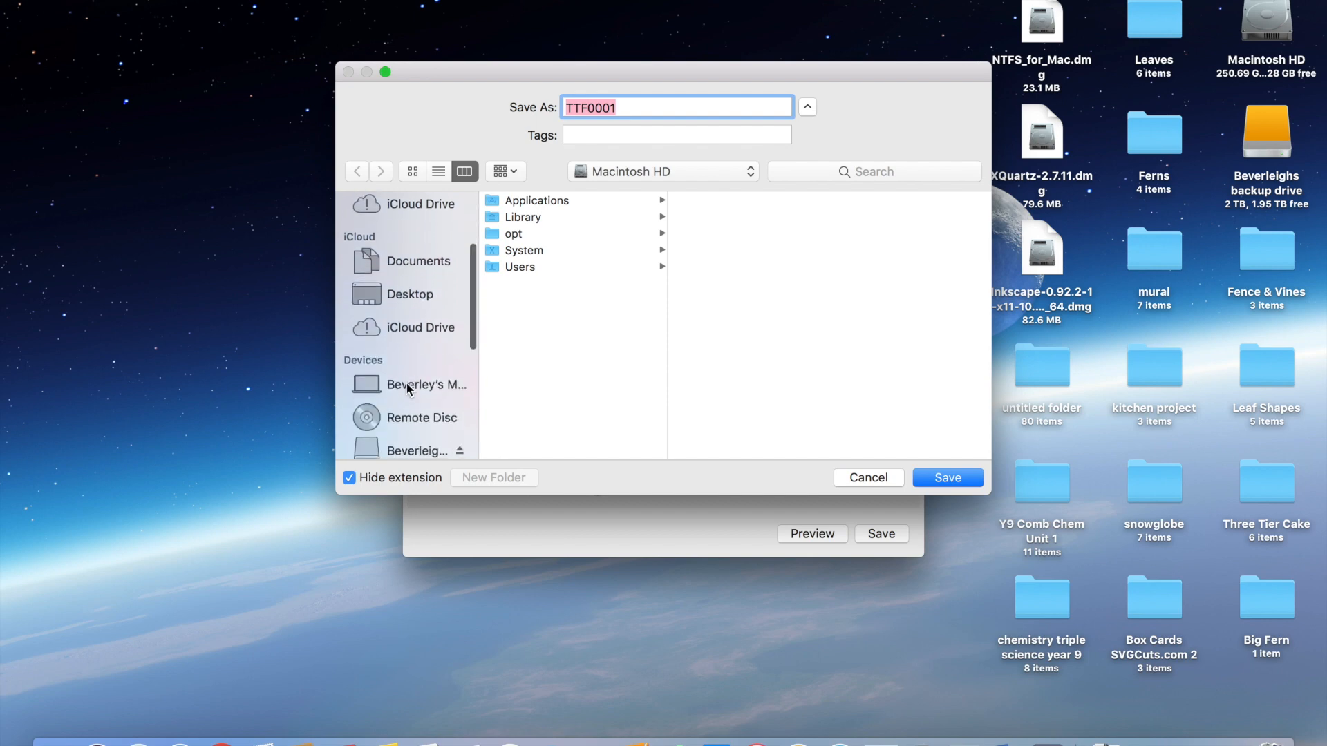
{"action": "left_click", "coordinate": [408, 356]}
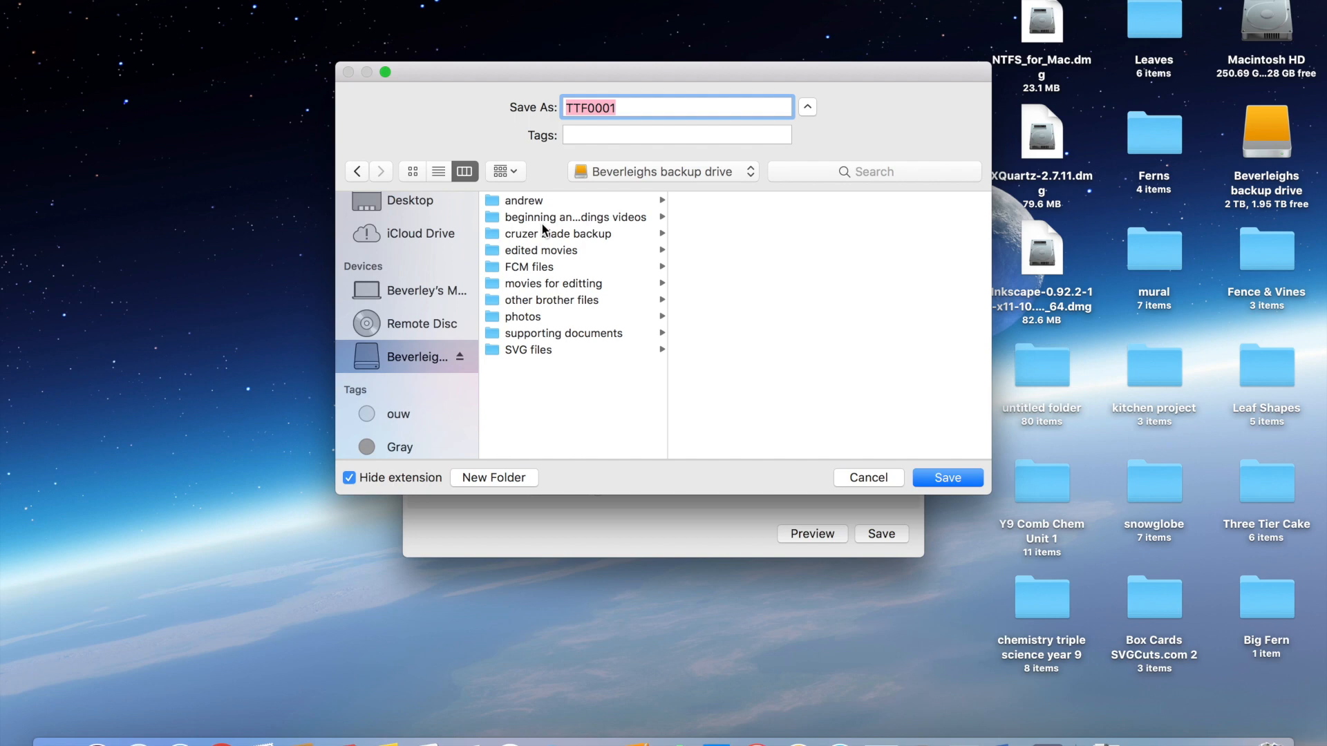
{"action": "left_click", "coordinate": [539, 269]}
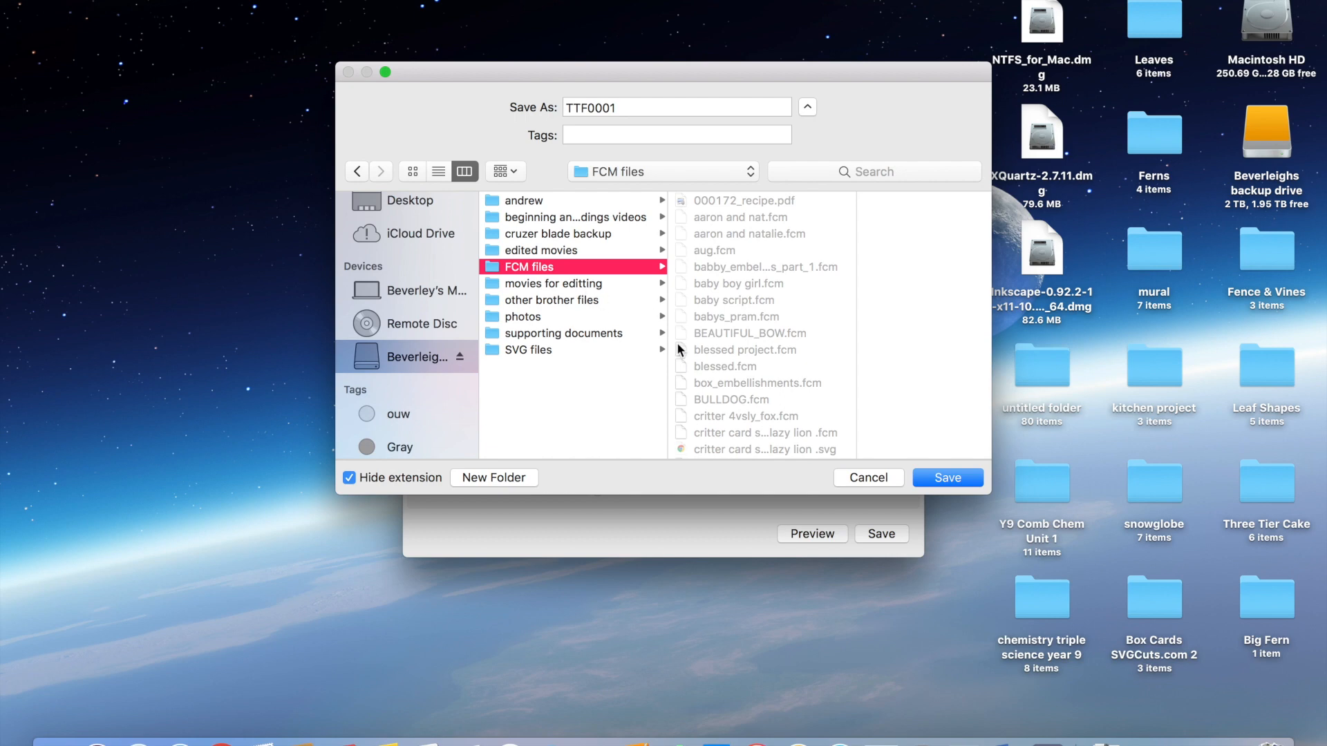
{"action": "scroll", "coordinate": [679, 349], "scroll_direction": "down", "scroll_amount": 10}
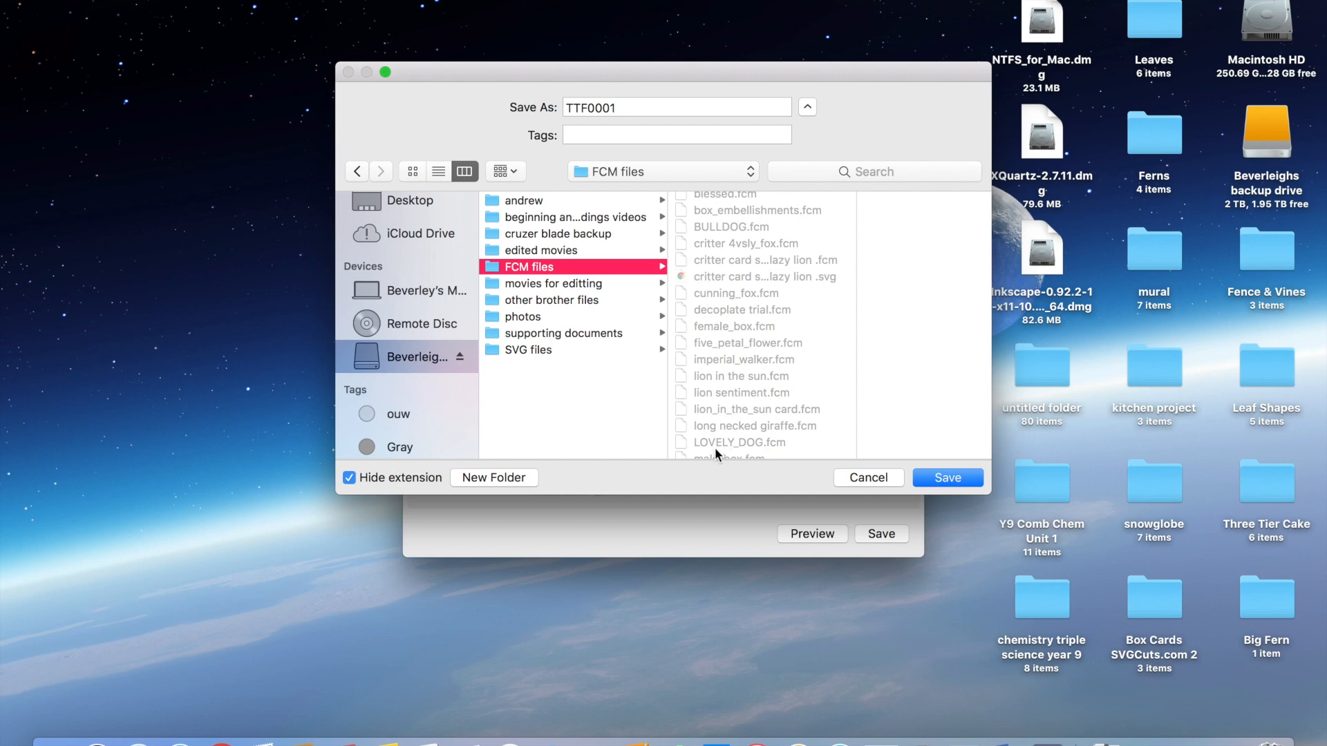
{"action": "left_click", "coordinate": [614, 109]}
{"action": "key", "text": "BackSpace"}
{"action": "key", "text": "BackSpace"}
{"action": "key", "text": "BackSpace"}
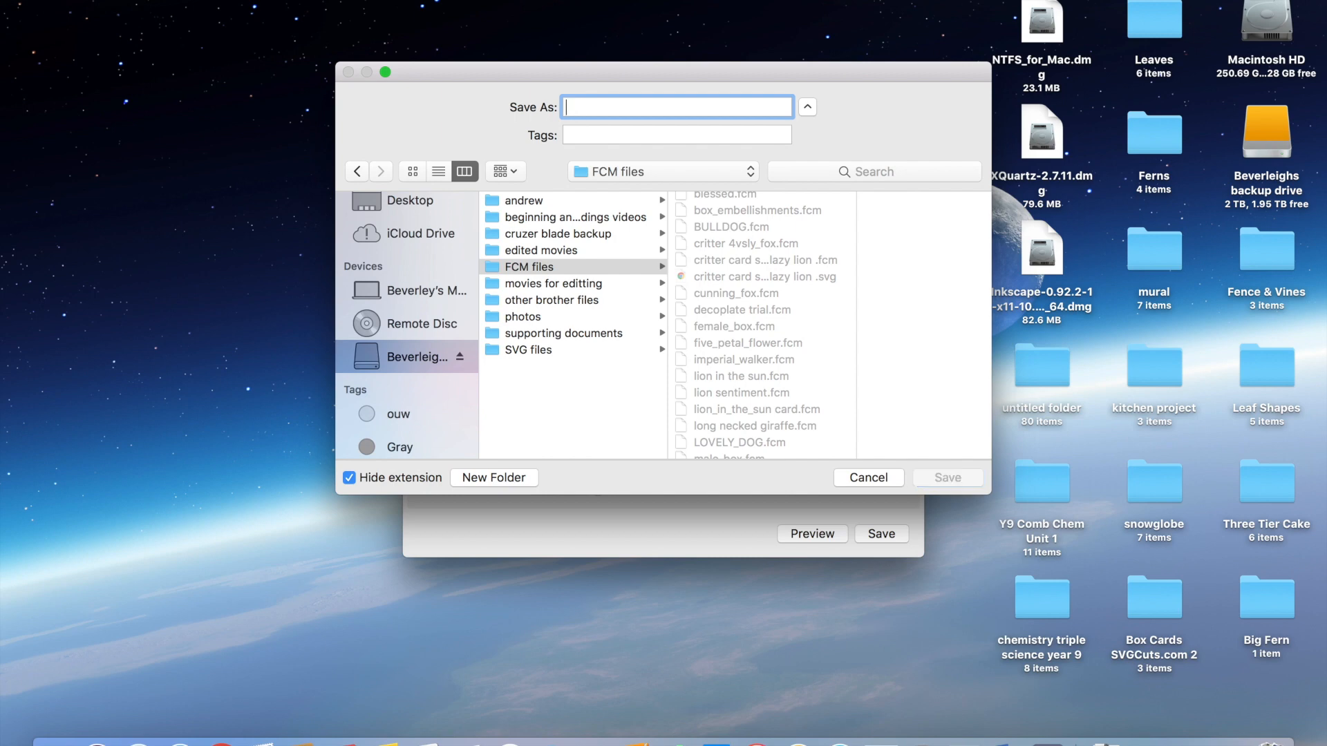
{"action": "type", "text": "lion in the sun"}
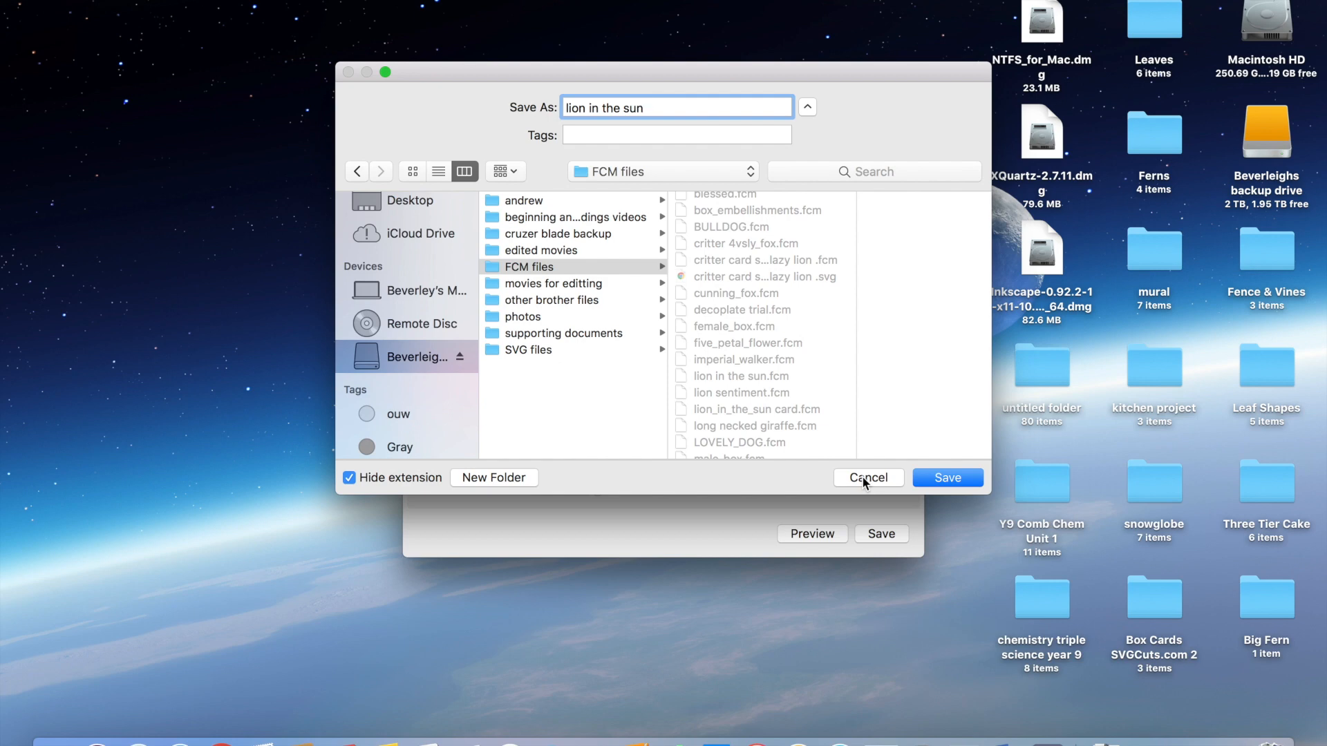
{"action": "left_click", "coordinate": [863, 479]}
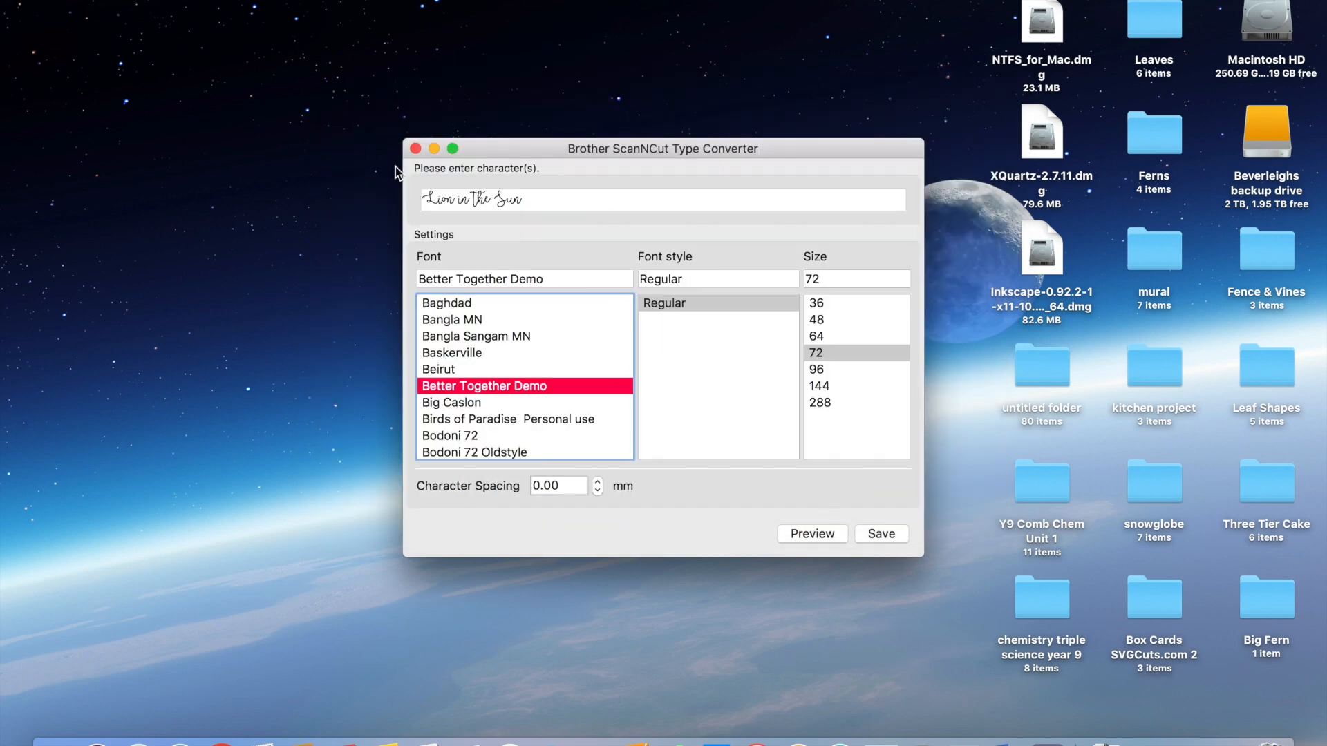
Minimize the type converter, switch to CanvasWorkspace in Google Chrome and create a new canvas project.
{"action": "left_click", "coordinate": [434, 149]}
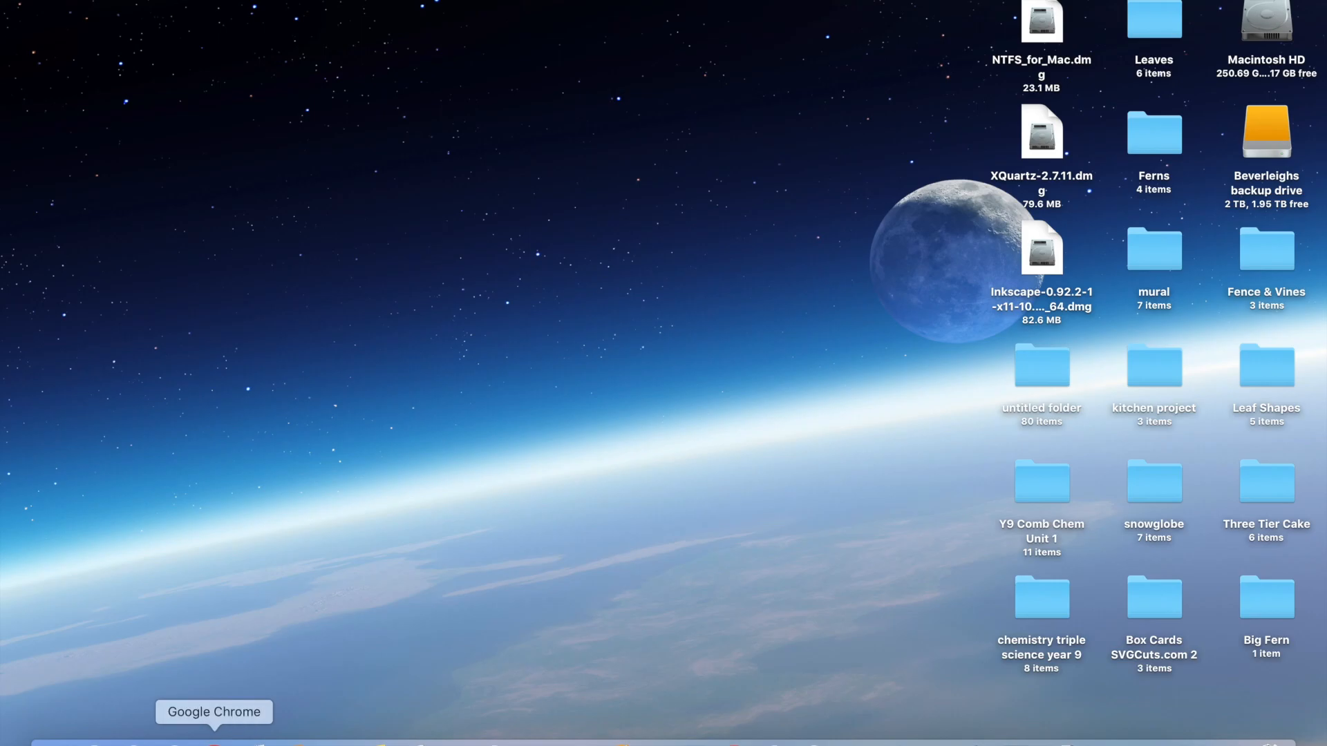
{"action": "left_click", "coordinate": [214, 742]}
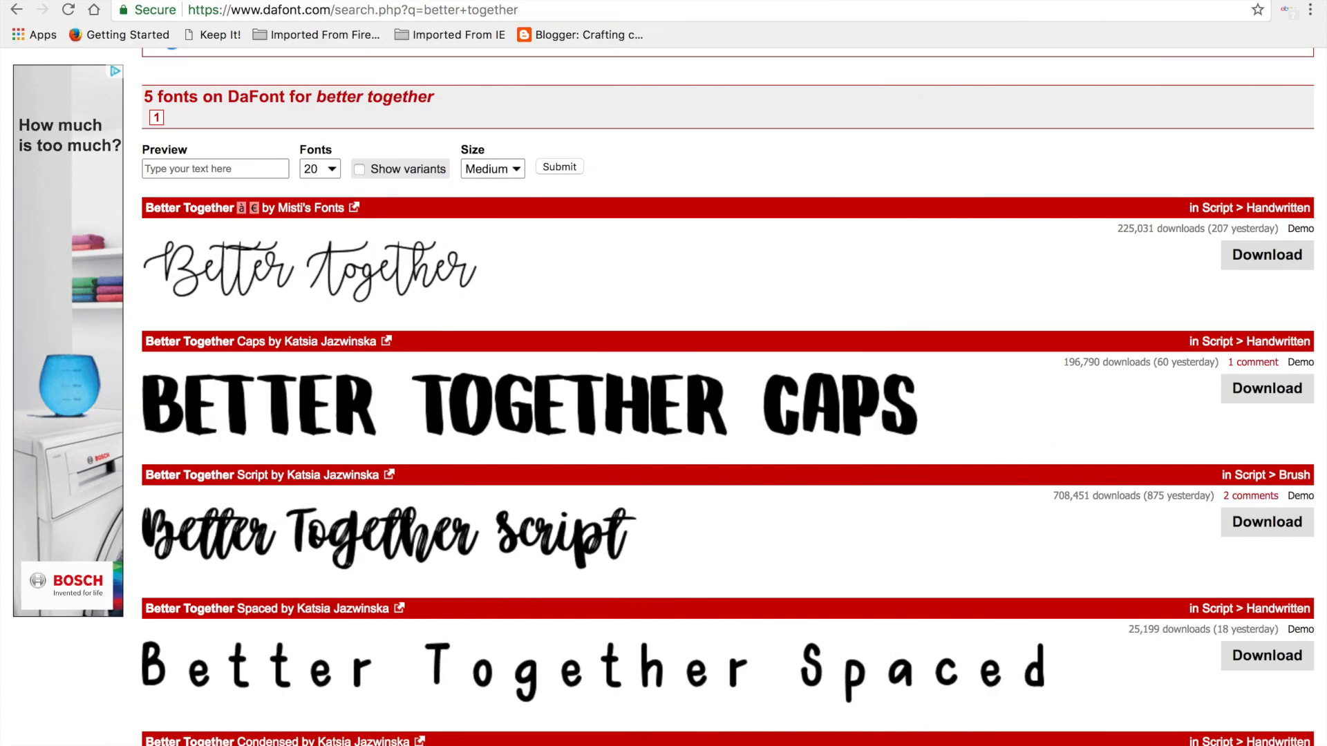
{"action": "left_click", "coordinate": [516, 4]}
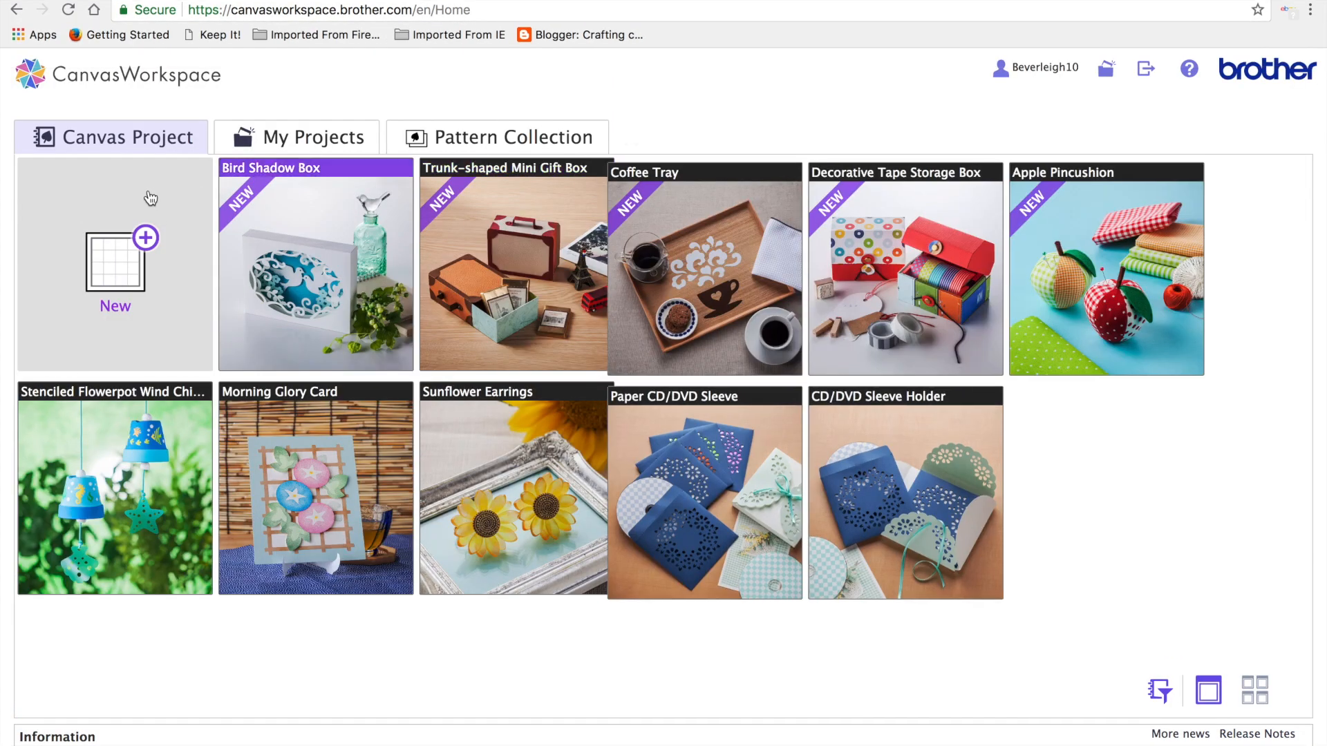
{"action": "left_click", "coordinate": [148, 202]}
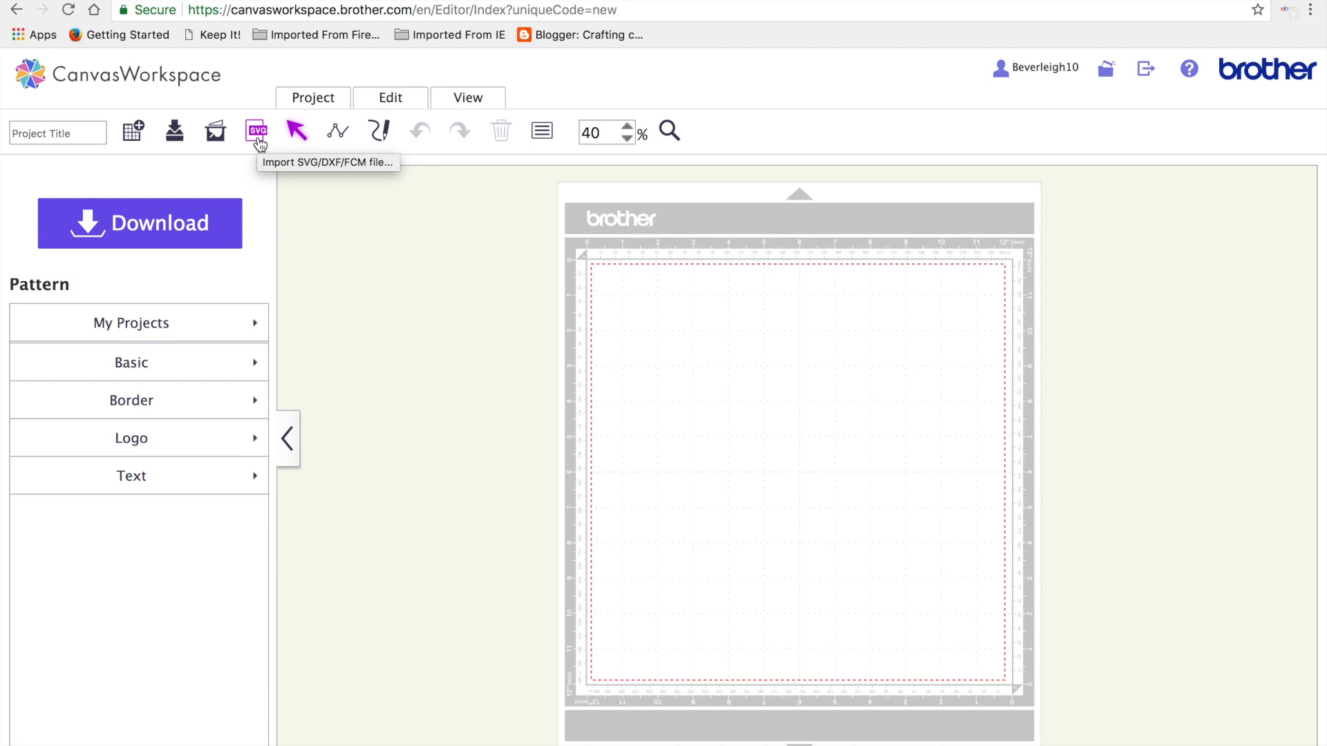
Import lion sentiment.fcm from the backup drive's FCM files folder into the project.
{"action": "left_click", "coordinate": [258, 131]}
{"action": "left_click", "coordinate": [539, 373]}
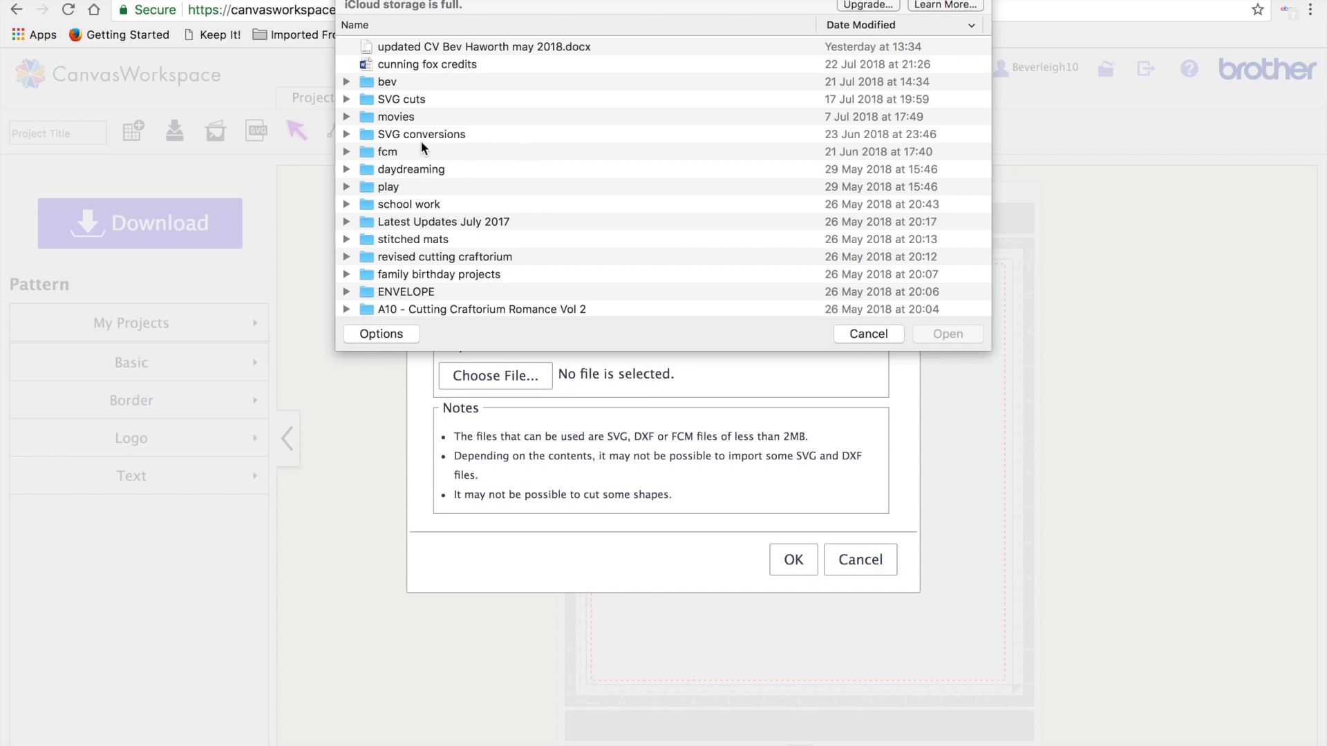
{"action": "left_click", "coordinate": [656, 1]}
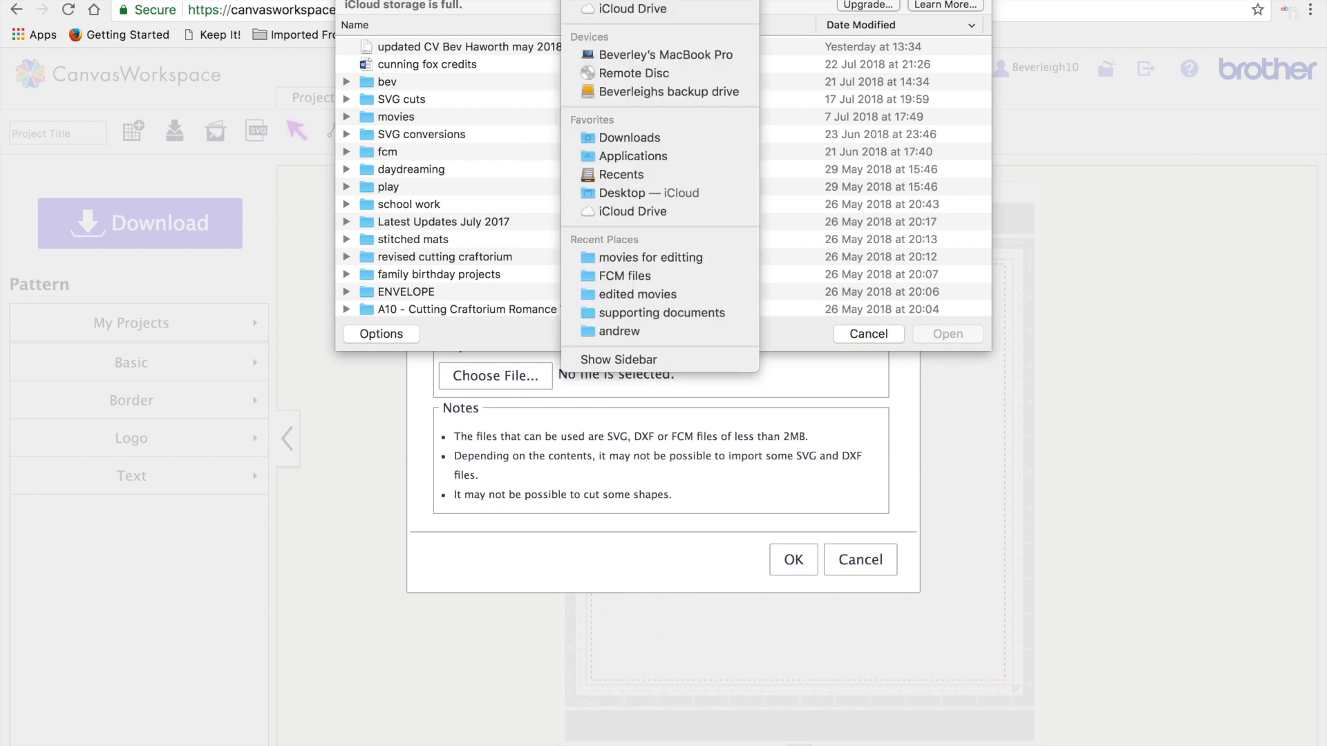
{"action": "left_click", "coordinate": [690, 91]}
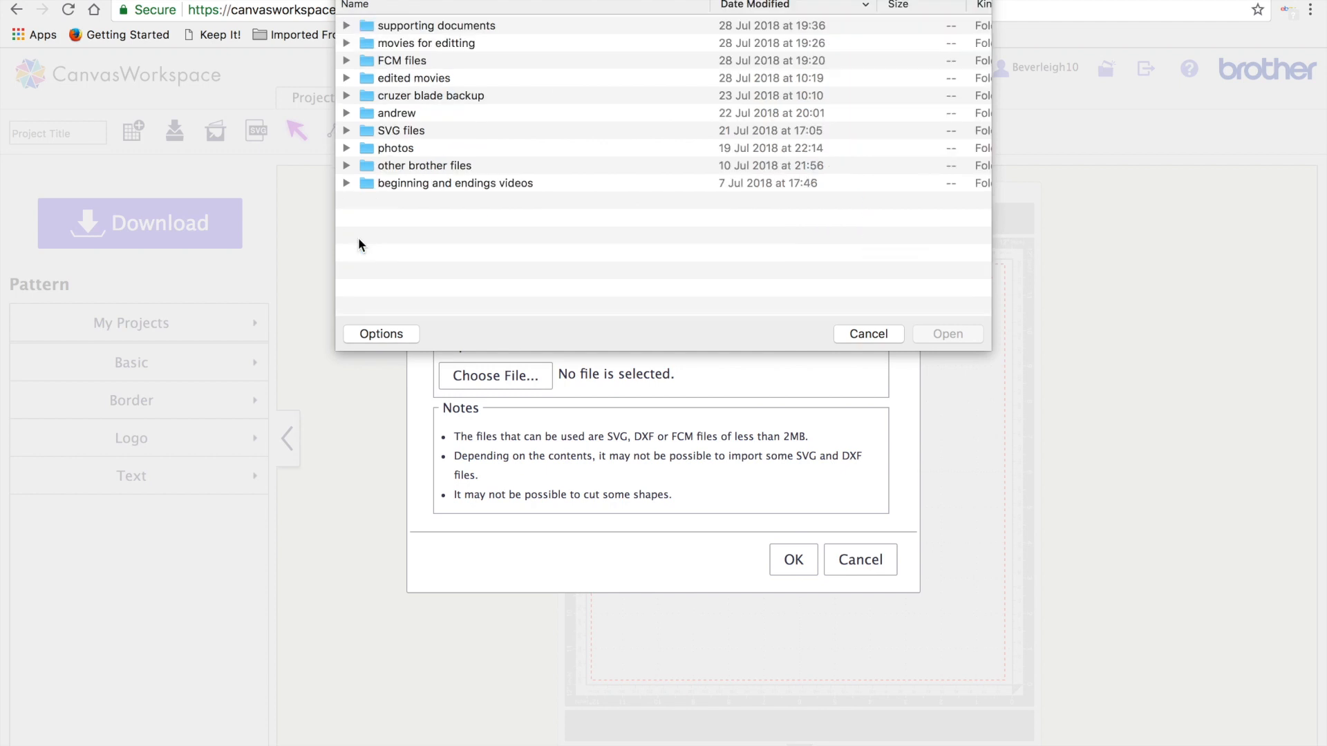
{"action": "left_click", "coordinate": [408, 60]}
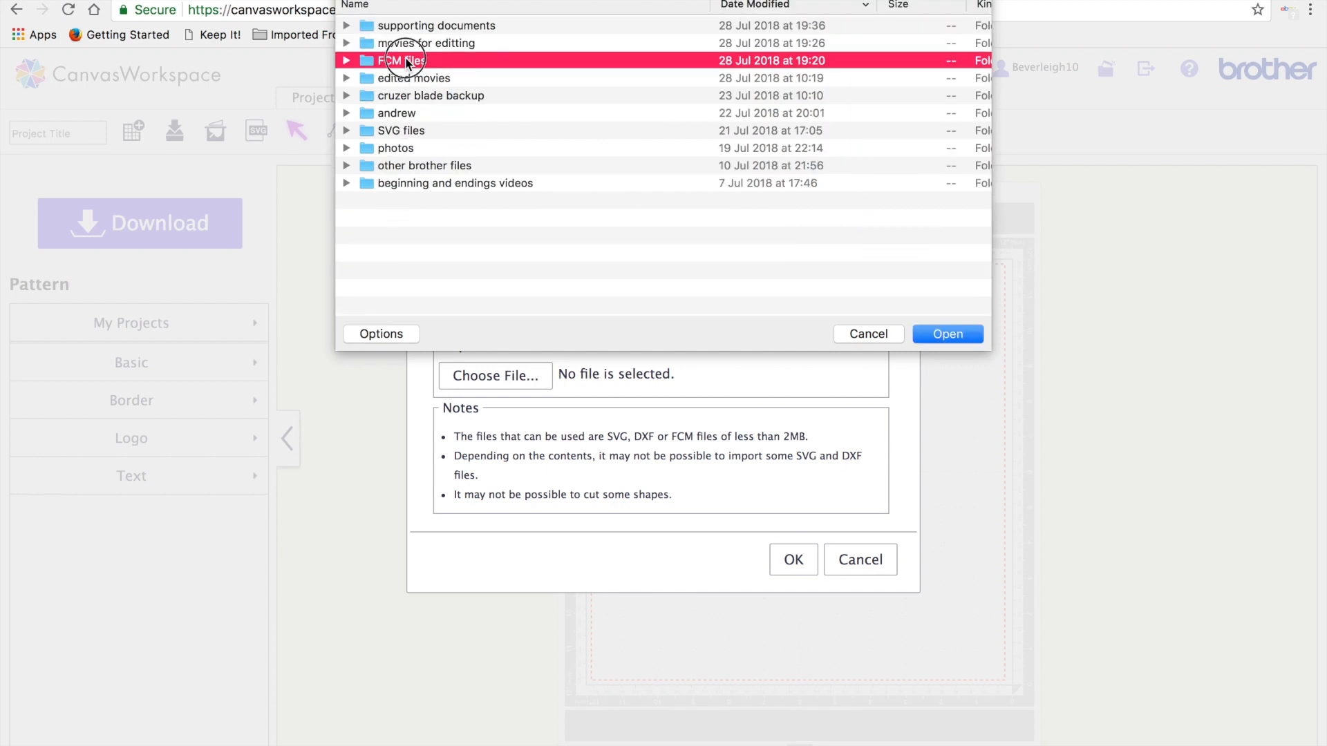
{"action": "double_click", "coordinate": [407, 60]}
{"action": "left_click", "coordinate": [558, 25]}
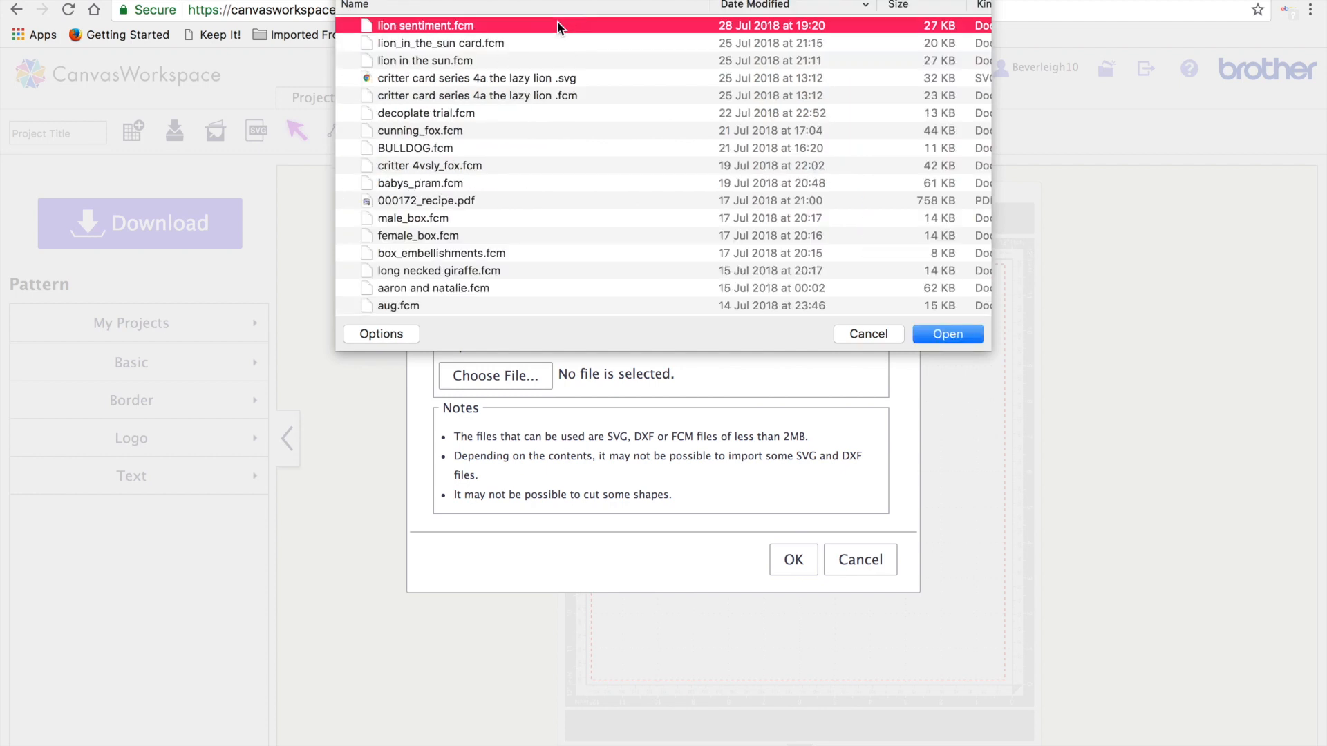
{"action": "left_click", "coordinate": [945, 334]}
{"action": "left_click", "coordinate": [793, 561]}
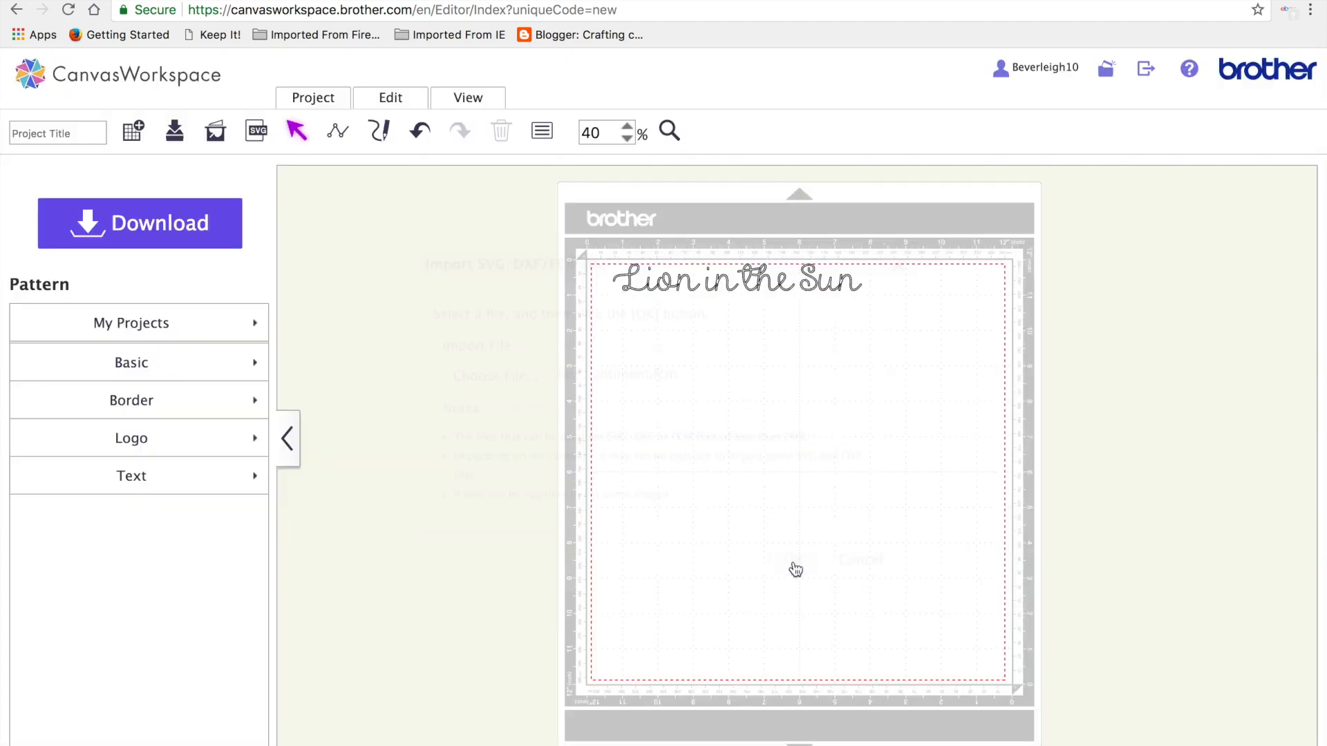
Move the whole "Lion in the Sun" lettering down the mat to about the 3-inch mark.
{"action": "left_click_drag", "start_coordinate": [580, 236], "coordinate": [893, 317]}
{"action": "left_click_drag", "start_coordinate": [811, 282], "coordinate": [844, 363]}
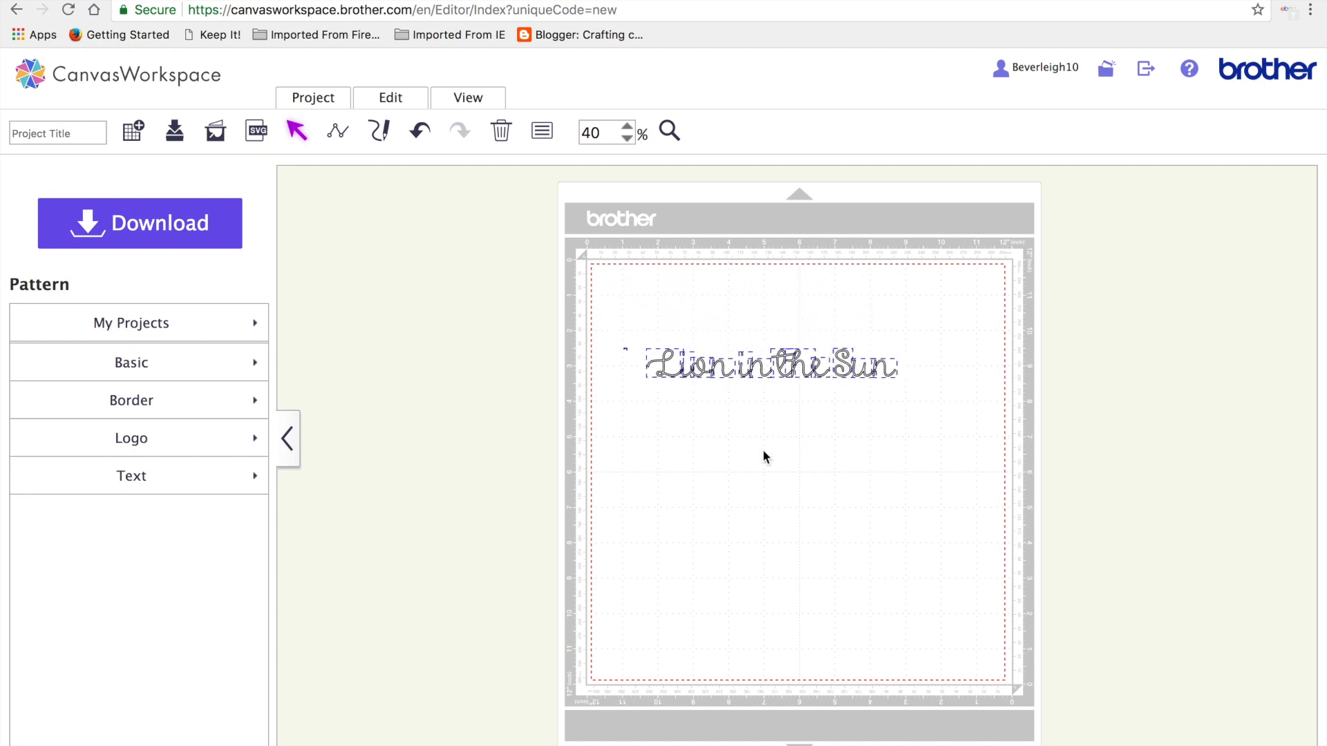
{"action": "left_click", "coordinate": [746, 474]}
{"action": "left_click", "coordinate": [697, 376]}
{"action": "left_click_drag", "start_coordinate": [593, 314], "coordinate": [988, 480]}
{"action": "left_click", "coordinate": [652, 405]}
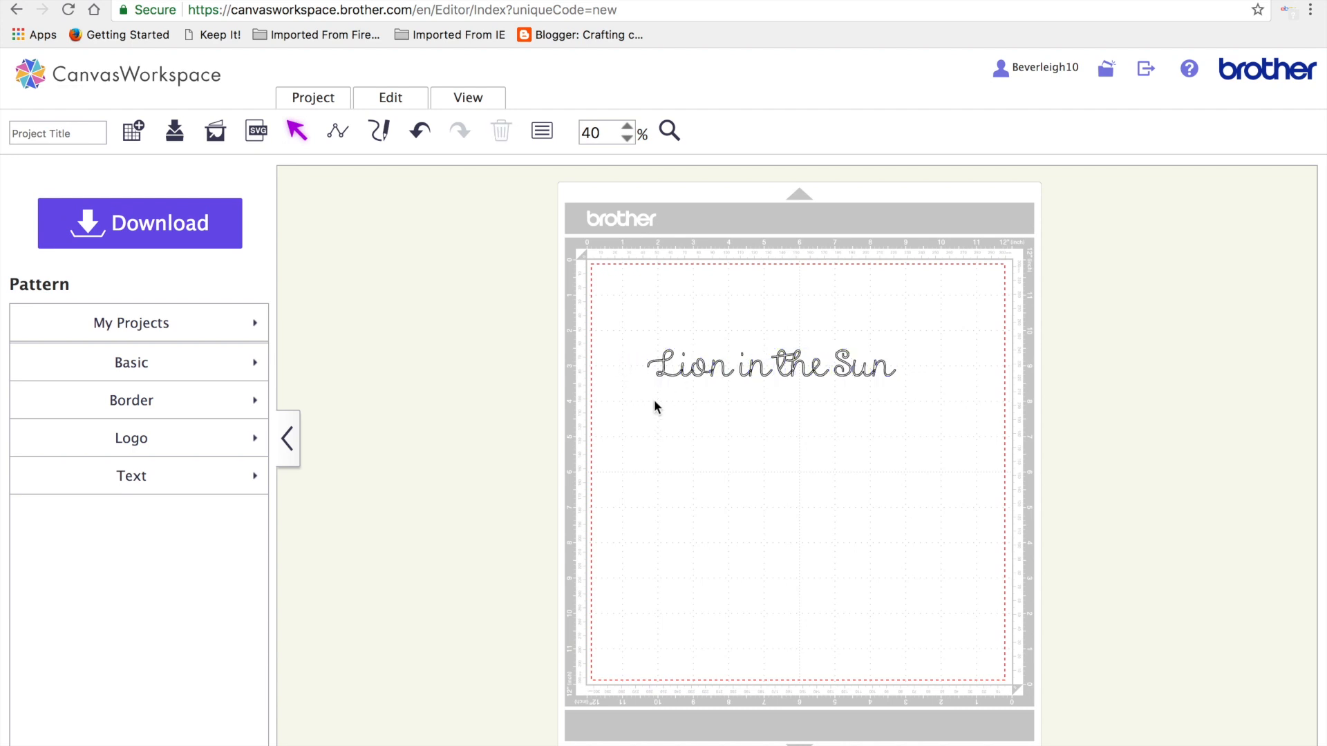
Delete the tiny stray mark in front of the "Lion in the Sun" lettering.
{"action": "left_click_drag", "start_coordinate": [613, 317], "coordinate": [915, 407]}
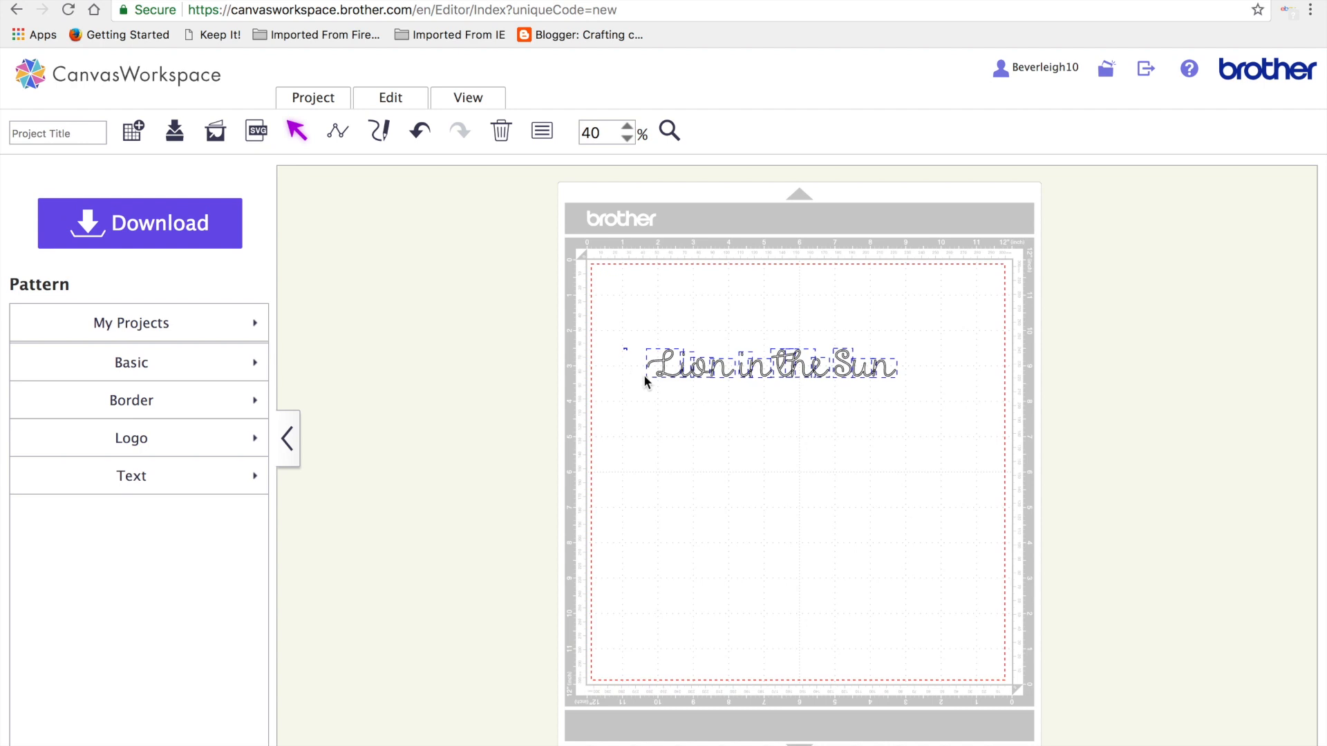
{"action": "left_click", "coordinate": [649, 393]}
{"action": "left_click_drag", "start_coordinate": [601, 327], "coordinate": [636, 416]}
{"action": "key", "text": "Delete"}
{"action": "left_click_drag", "start_coordinate": [566, 314], "coordinate": [1004, 488]}
{"action": "left_click", "coordinate": [711, 433]}
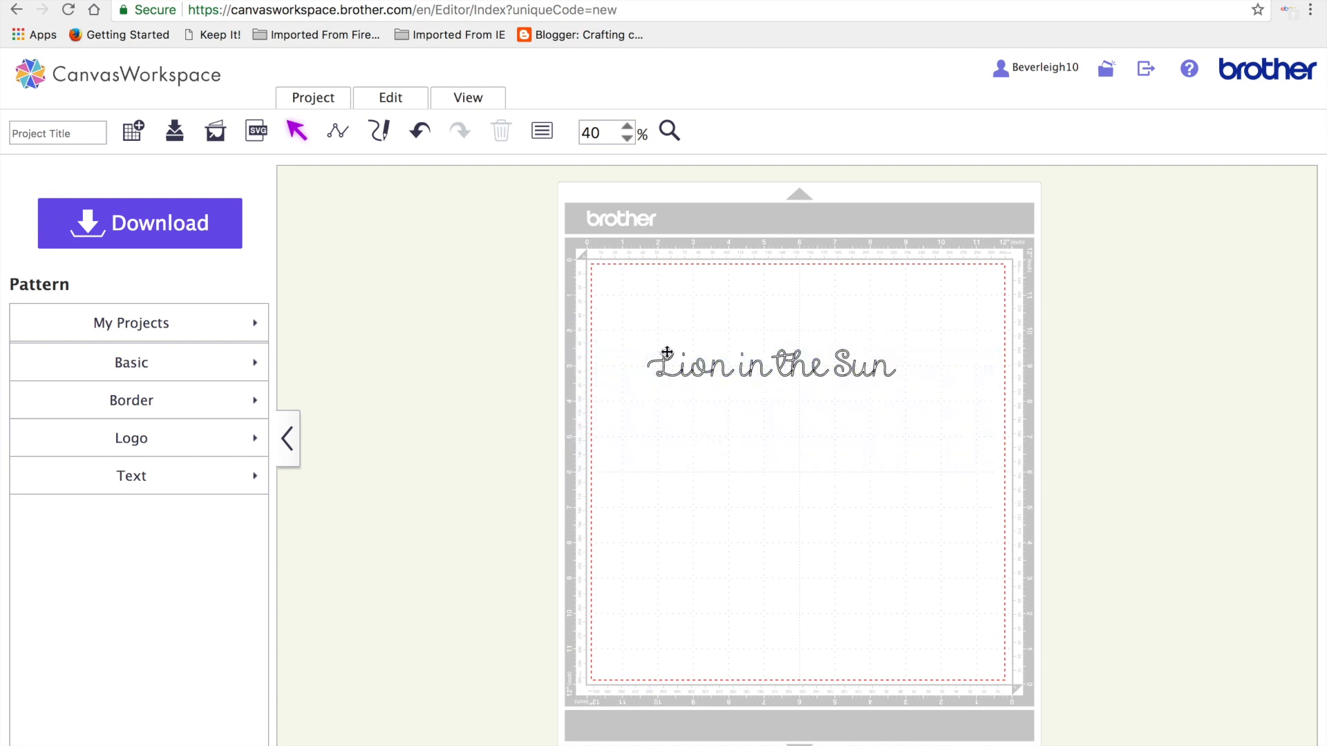
Move the word "Lion" up and left of the other words and group its letters.
{"action": "left_click_drag", "start_coordinate": [619, 315], "coordinate": [679, 319]}
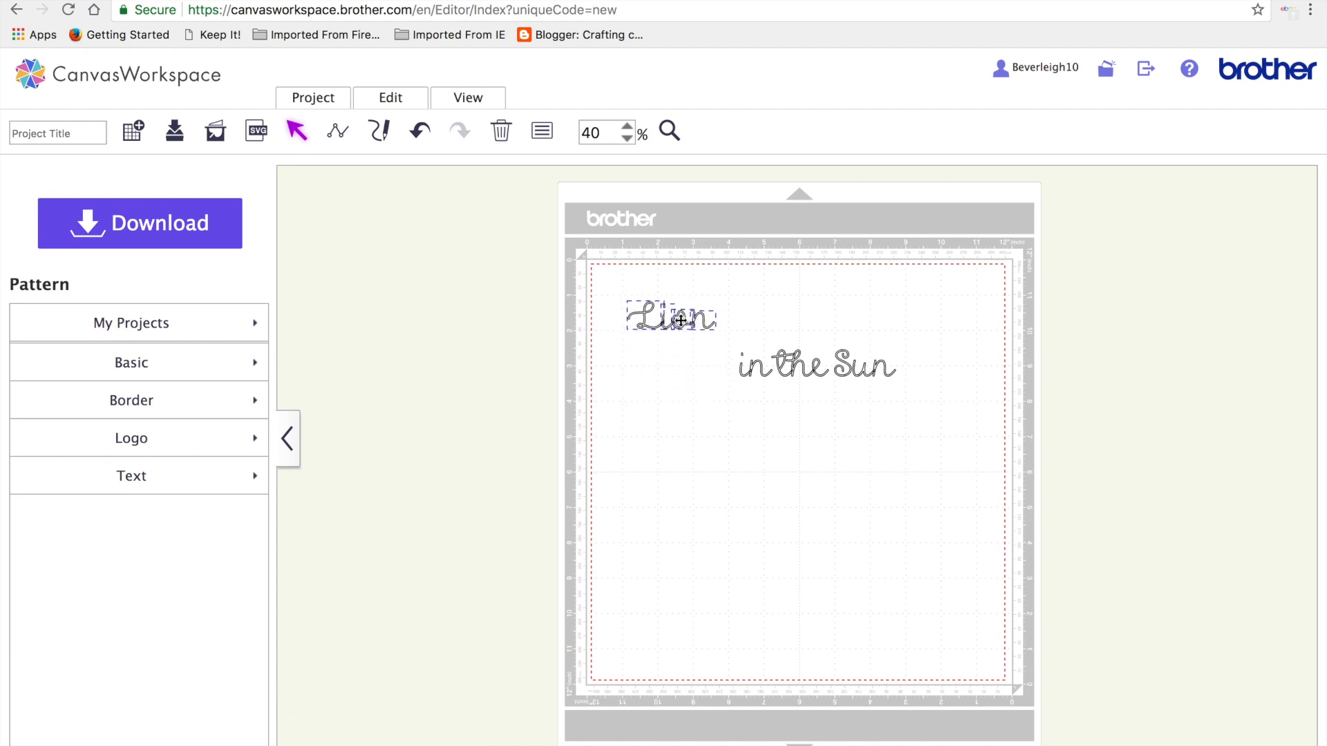
{"action": "left_click", "coordinate": [393, 101]}
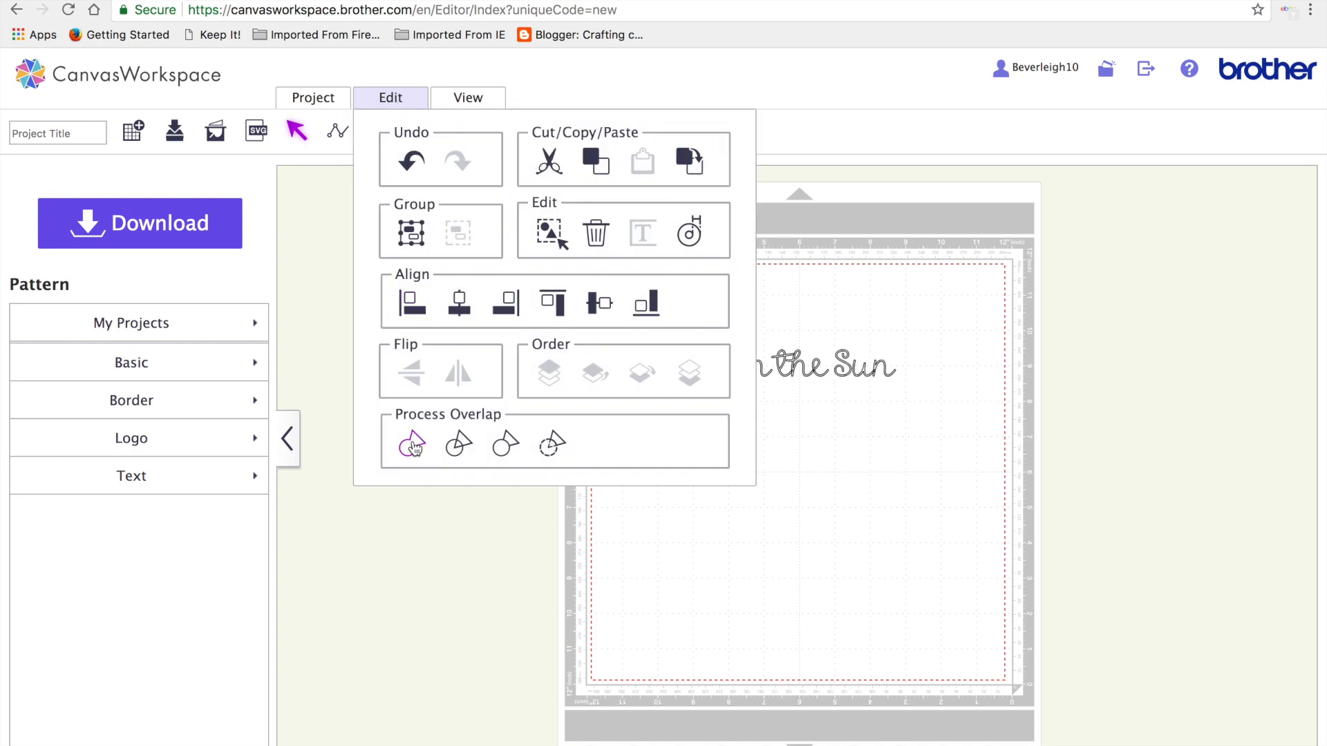
{"action": "left_click", "coordinate": [411, 234]}
Place the words "in the" just below and slightly right of "Lion", and group their letters.
{"action": "mouse_move", "coordinate": [725, 349]}
{"action": "left_mouse_down"}
{"action": "mouse_move", "coordinate": [765, 346]}
{"action": "mouse_move", "coordinate": [832, 386]}
{"action": "mouse_move", "coordinate": [822, 395]}
{"action": "mouse_move", "coordinate": [731, 362]}
{"action": "mouse_move", "coordinate": [729, 343]}
{"action": "left_mouse_up"}
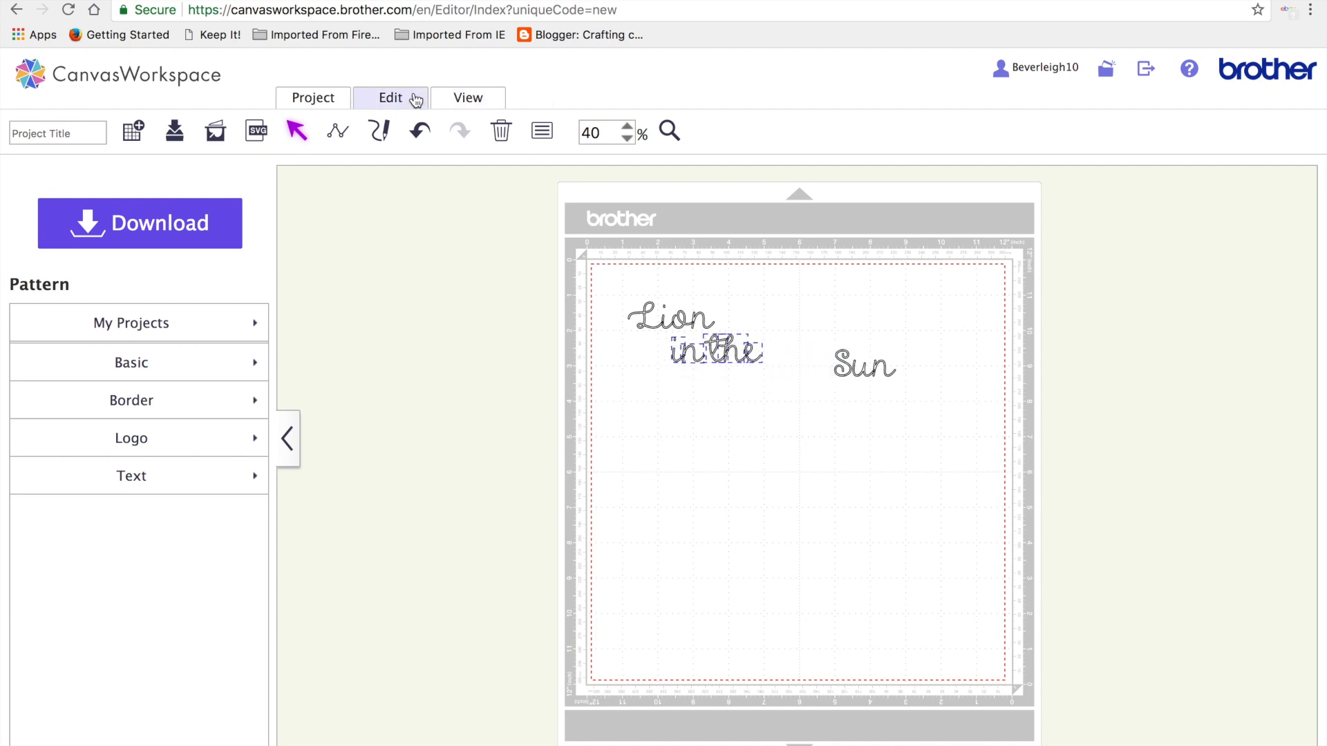
{"action": "left_click", "coordinate": [387, 101]}
{"action": "left_click", "coordinate": [421, 236]}
Place the word "Sun" just below and slightly right of "in the", and group its letters.
{"action": "left_click_drag", "start_coordinate": [818, 324], "coordinate": [921, 409]}
{"action": "left_click_drag", "start_coordinate": [876, 368], "coordinate": [763, 388]}
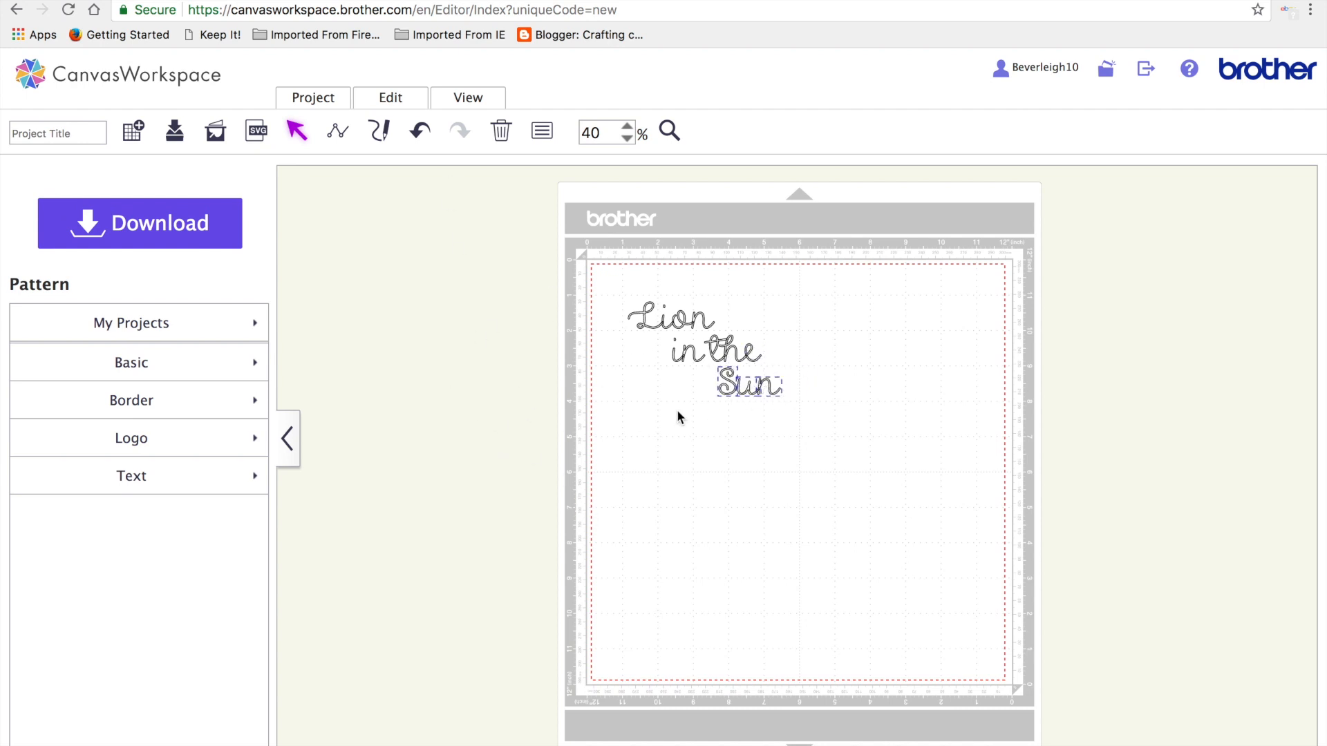
{"action": "left_click", "coordinate": [390, 97]}
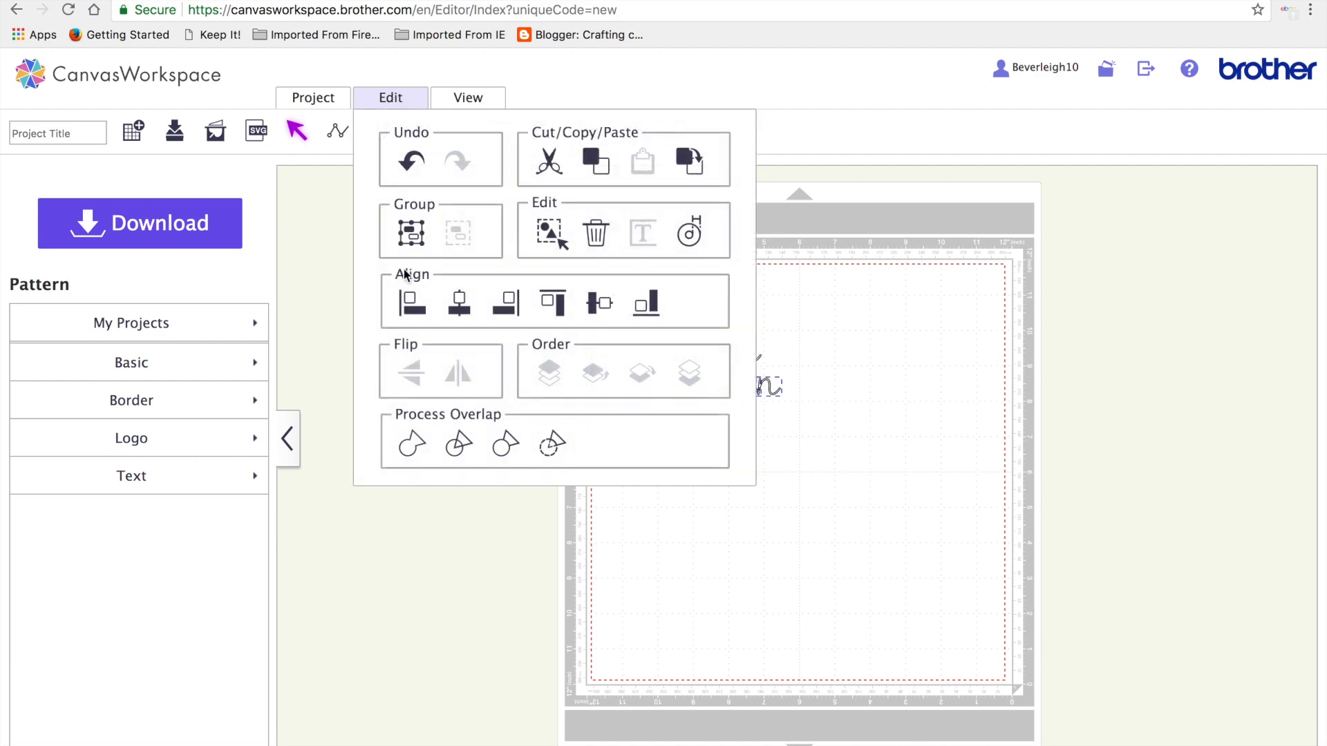
{"action": "left_click", "coordinate": [413, 230]}
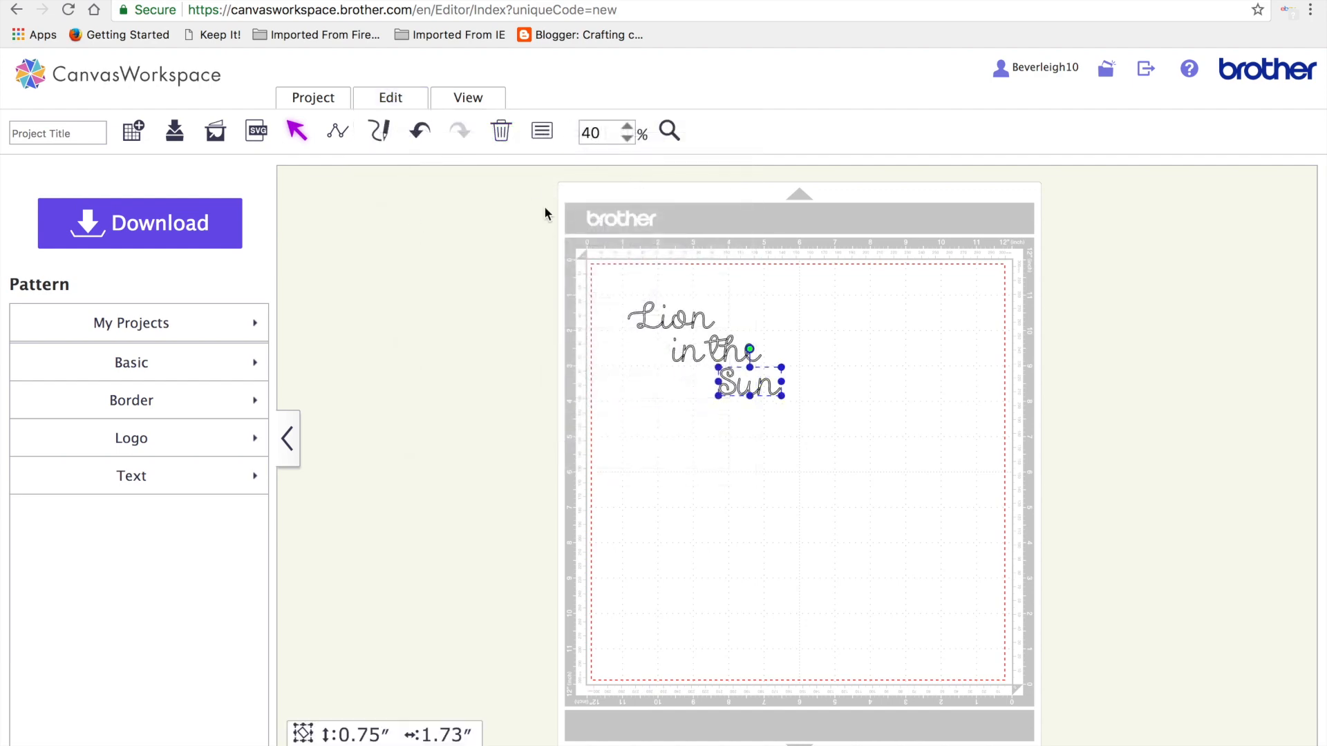
Fill the word "Sun" with black at 100% zoom.
{"action": "left_click", "coordinate": [625, 127]}
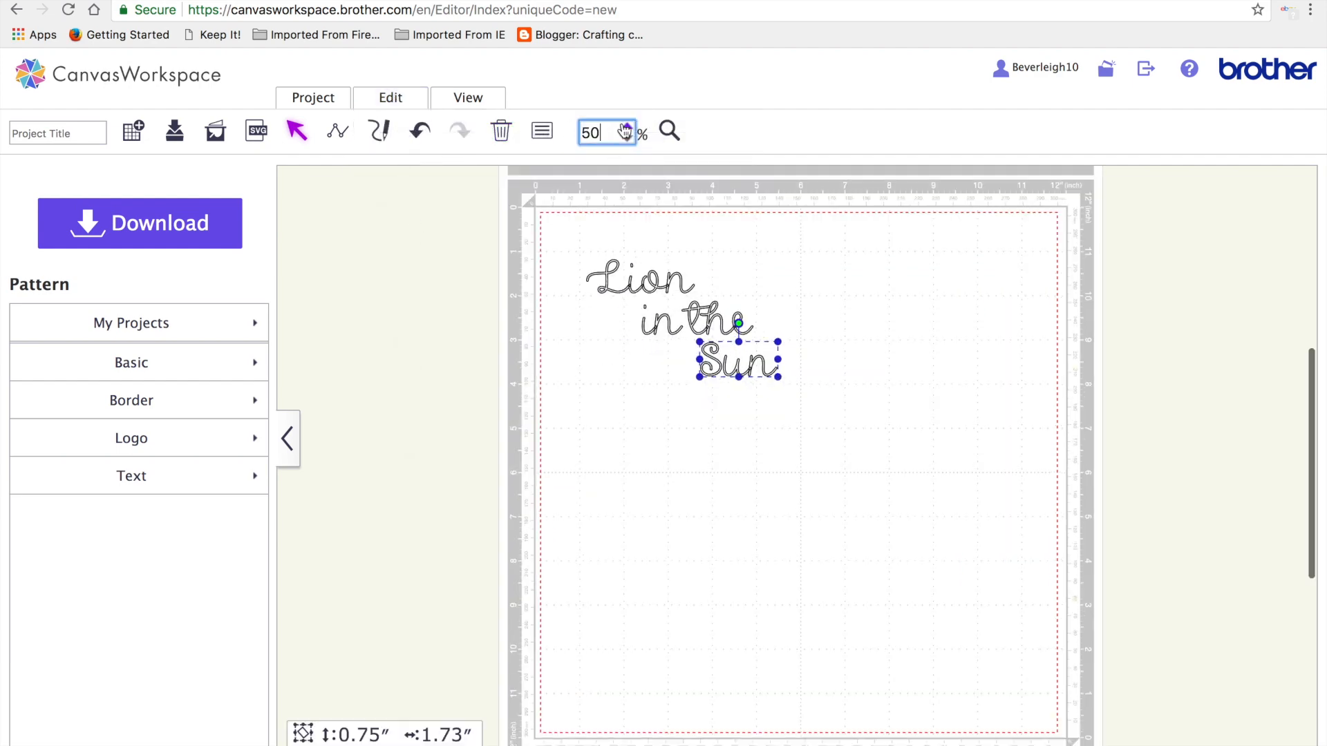
{"action": "left_click", "coordinate": [625, 127]}
{"action": "scroll", "coordinate": [587, 297], "scroll_direction": "up", "scroll_amount": 3}
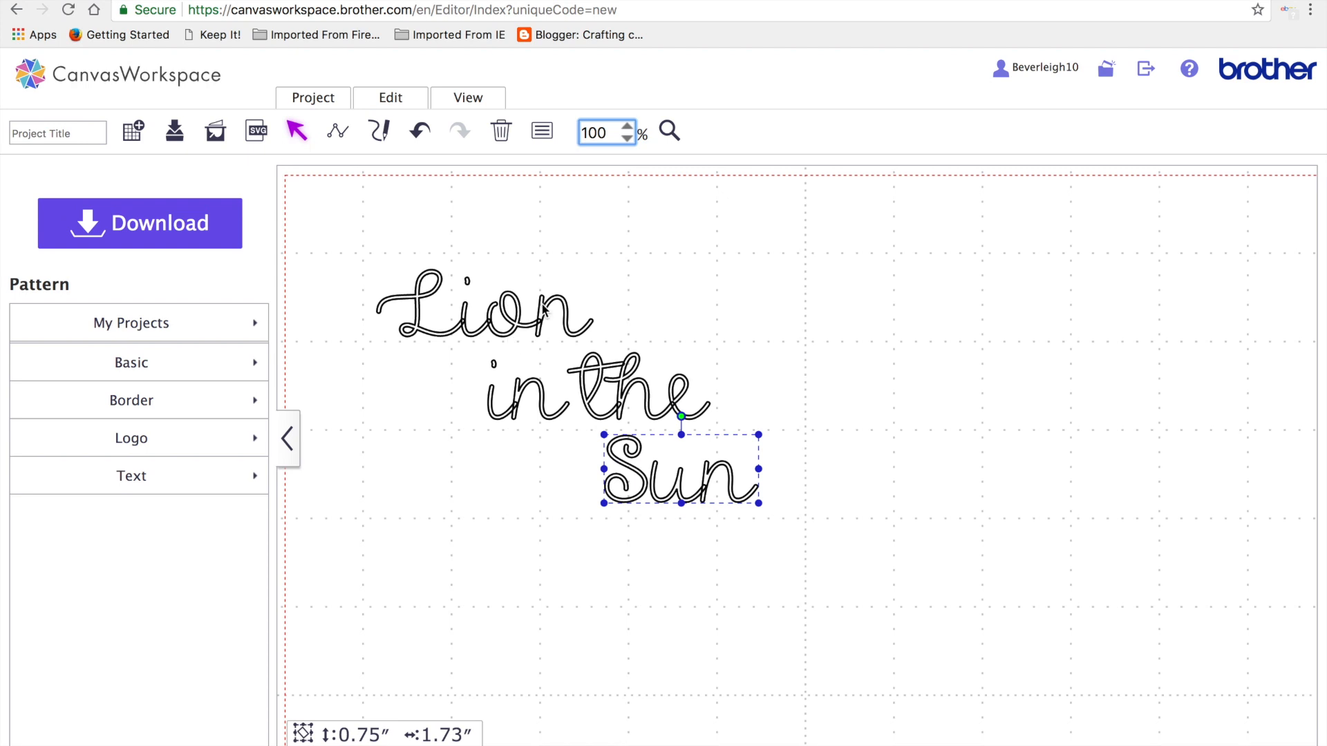
{"action": "left_click", "coordinate": [543, 131]}
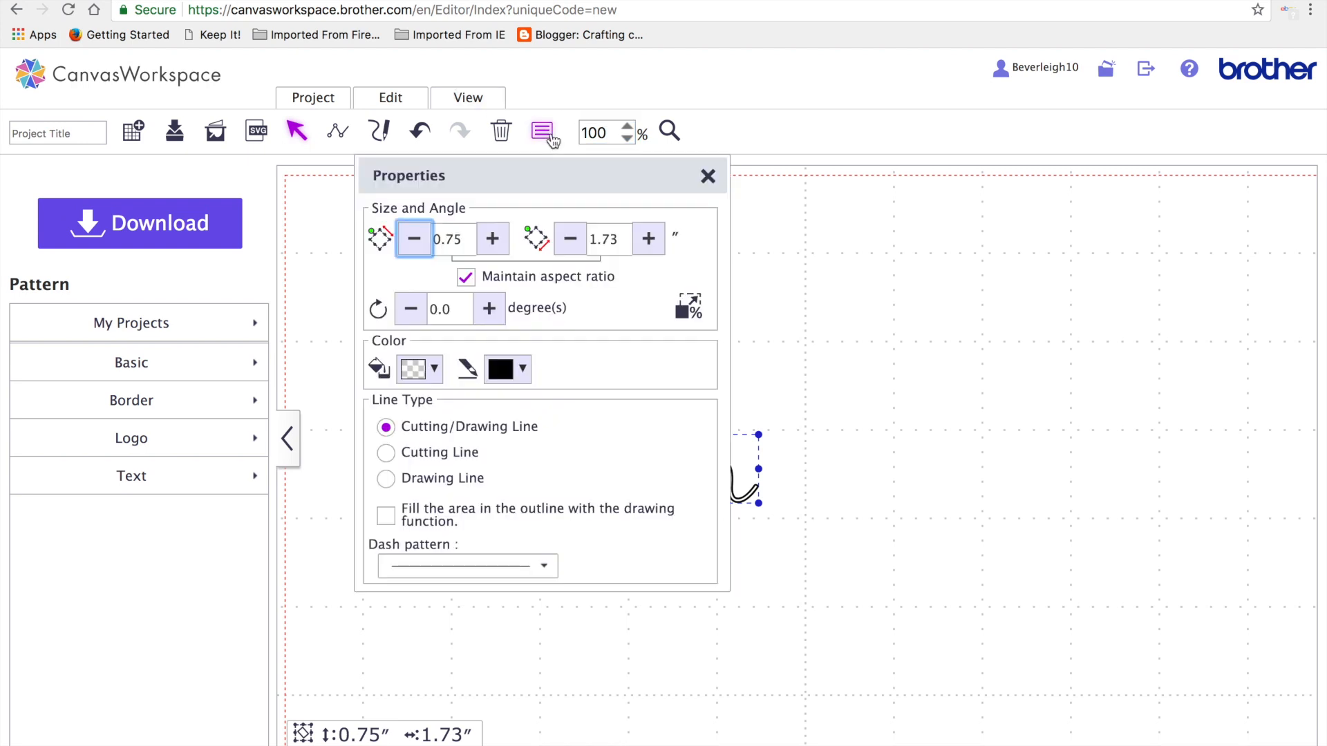
{"action": "left_click", "coordinate": [434, 370]}
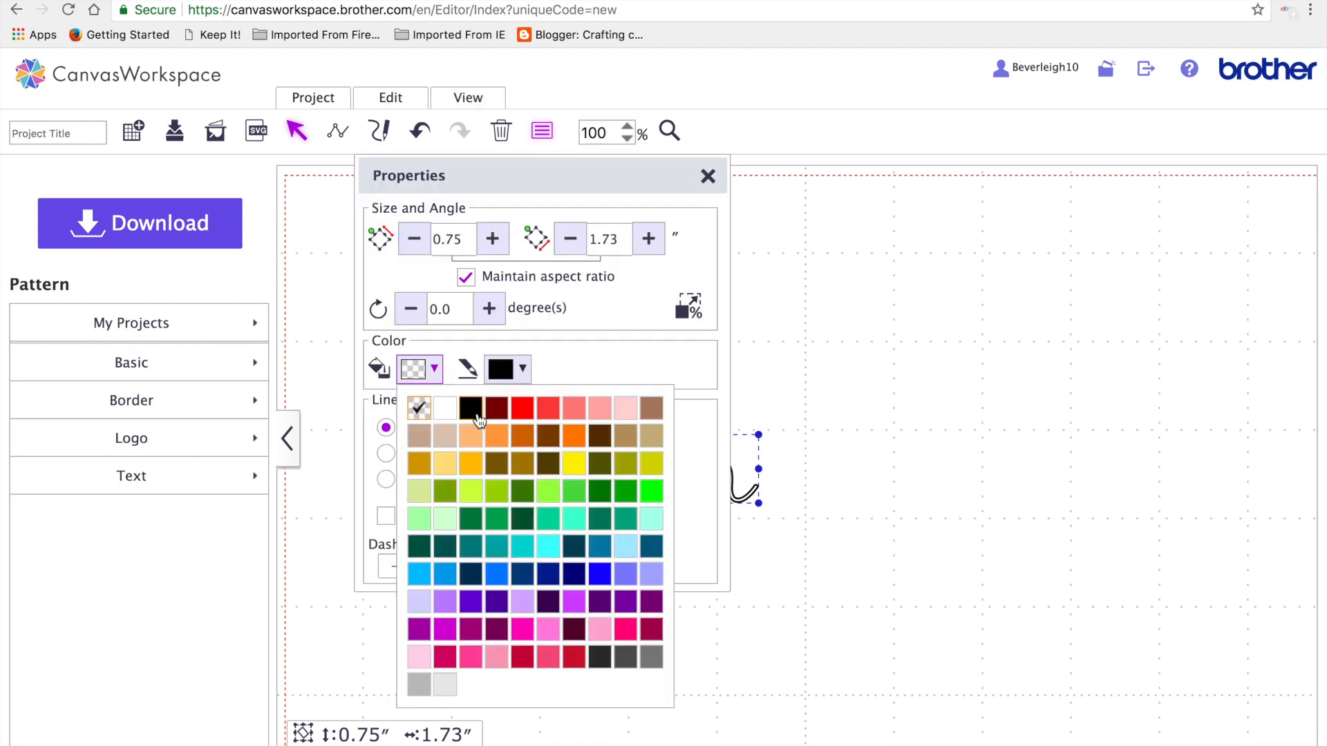
{"action": "left_click", "coordinate": [477, 414]}
Move the Properties window clear of the lettering and weld the overlapping shapes of "Sun".
{"action": "left_click_drag", "start_coordinate": [580, 177], "coordinate": [198, 246]}
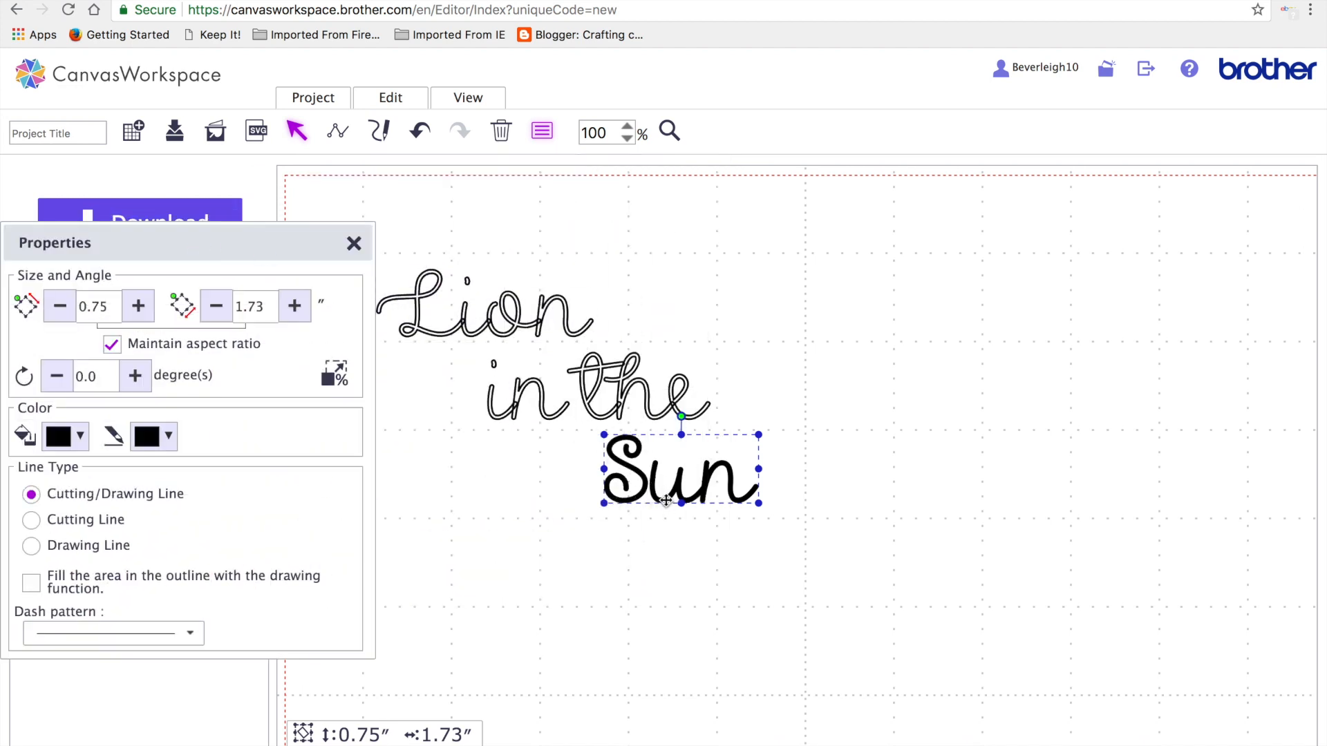
{"action": "left_click", "coordinate": [399, 102]}
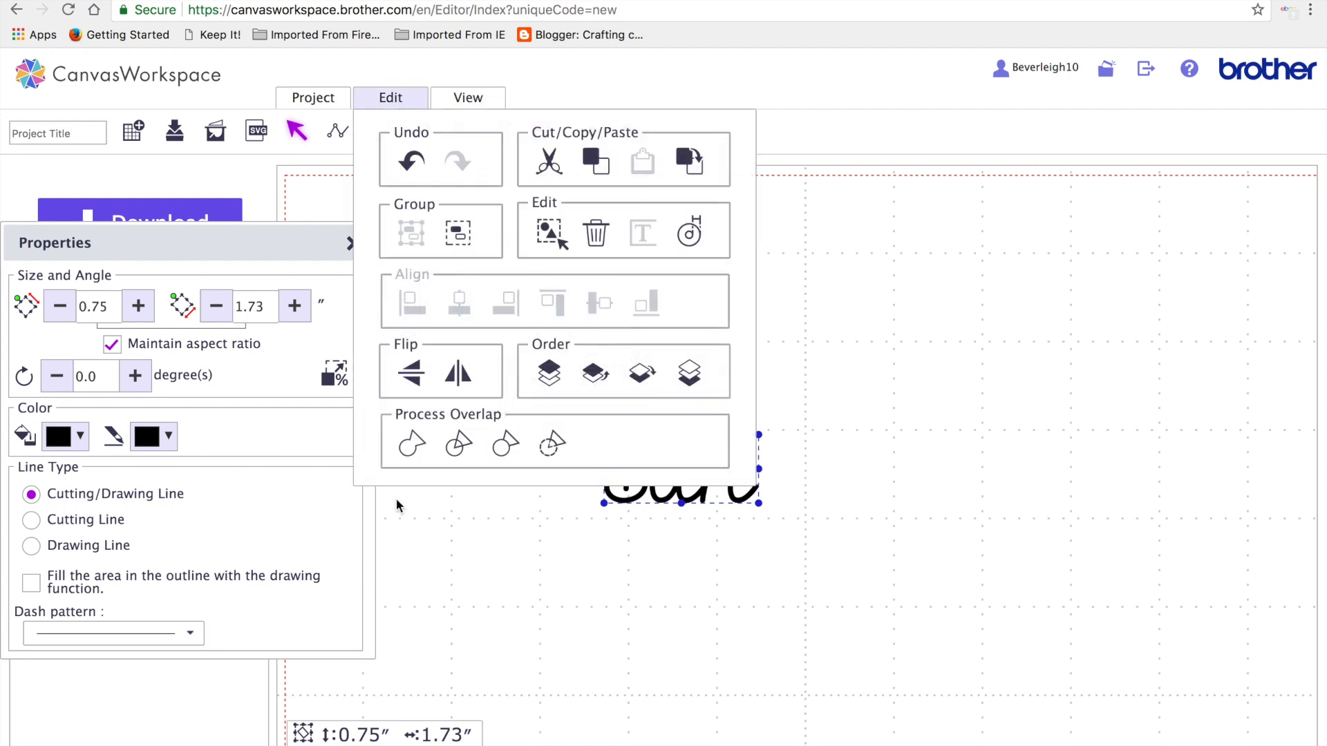
{"action": "left_click", "coordinate": [415, 449]}
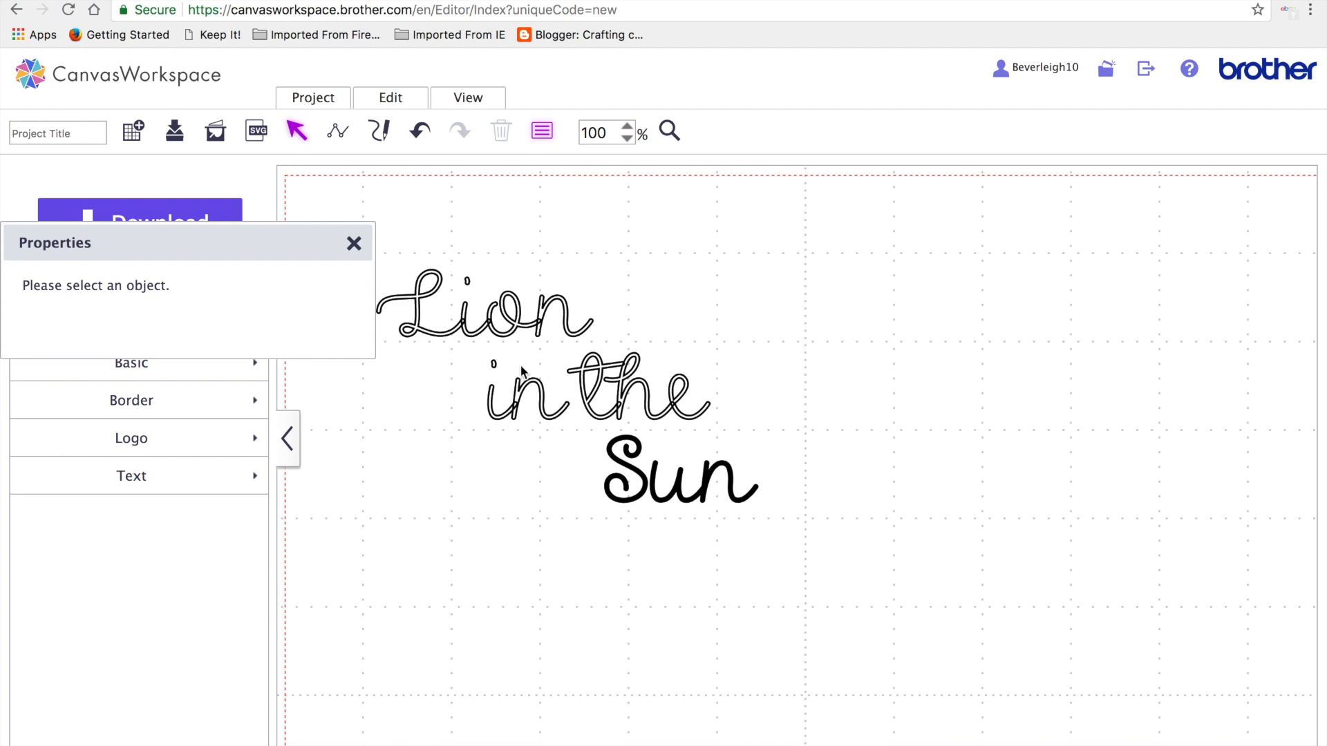
Fill the words "Lion" and "in the" with black.
{"action": "left_click_drag", "start_coordinate": [385, 233], "coordinate": [717, 402]}
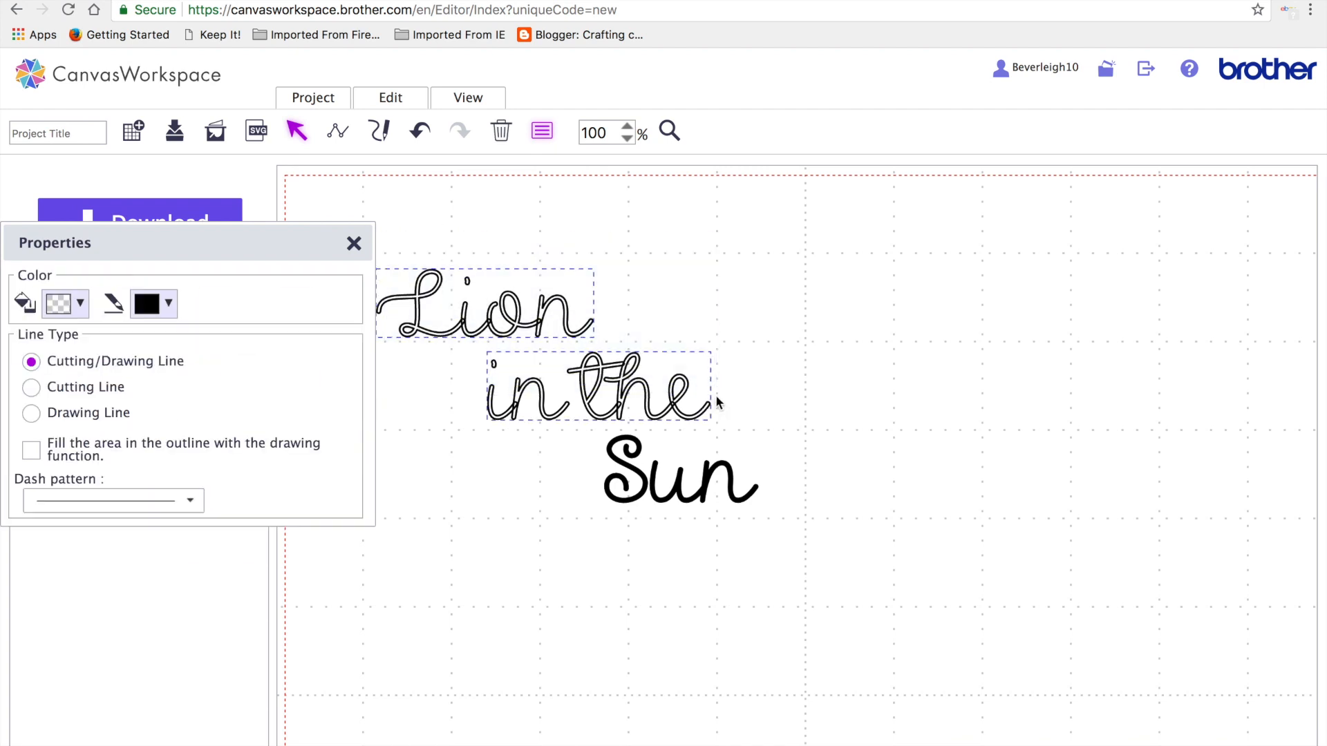
{"action": "left_click", "coordinate": [86, 311]}
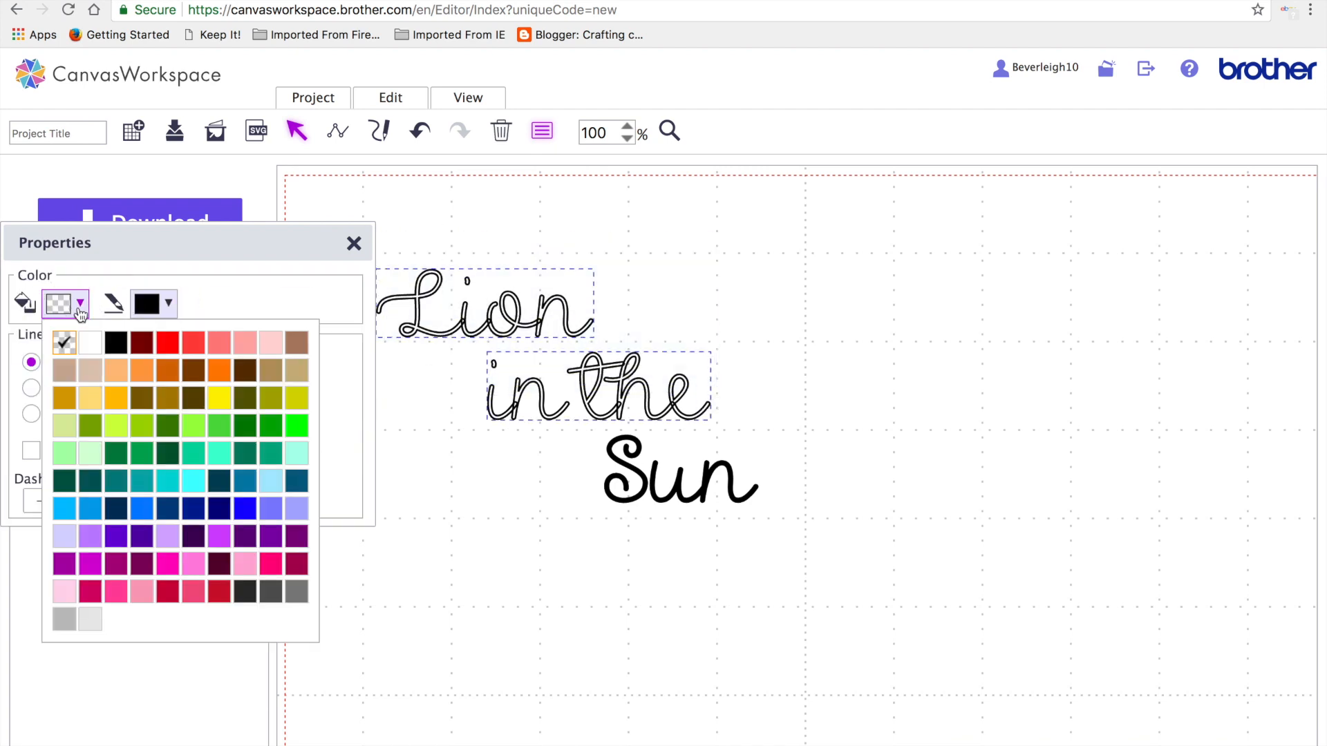
{"action": "left_click", "coordinate": [110, 339]}
{"action": "left_click", "coordinate": [467, 489]}
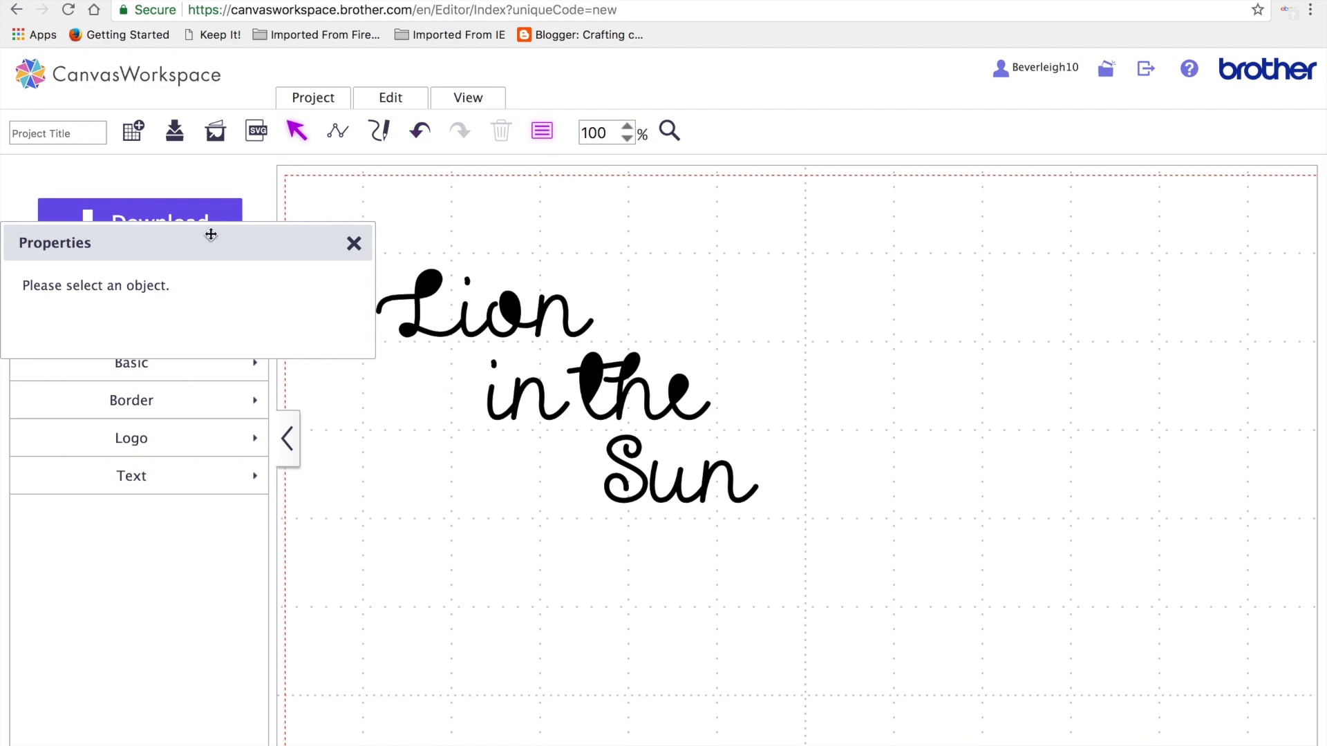
Fill "Lion", "in the" and the S of "Sun" with light orange.
{"action": "left_click_drag", "start_coordinate": [407, 216], "coordinate": [719, 463]}
{"action": "left_click", "coordinate": [81, 304]}
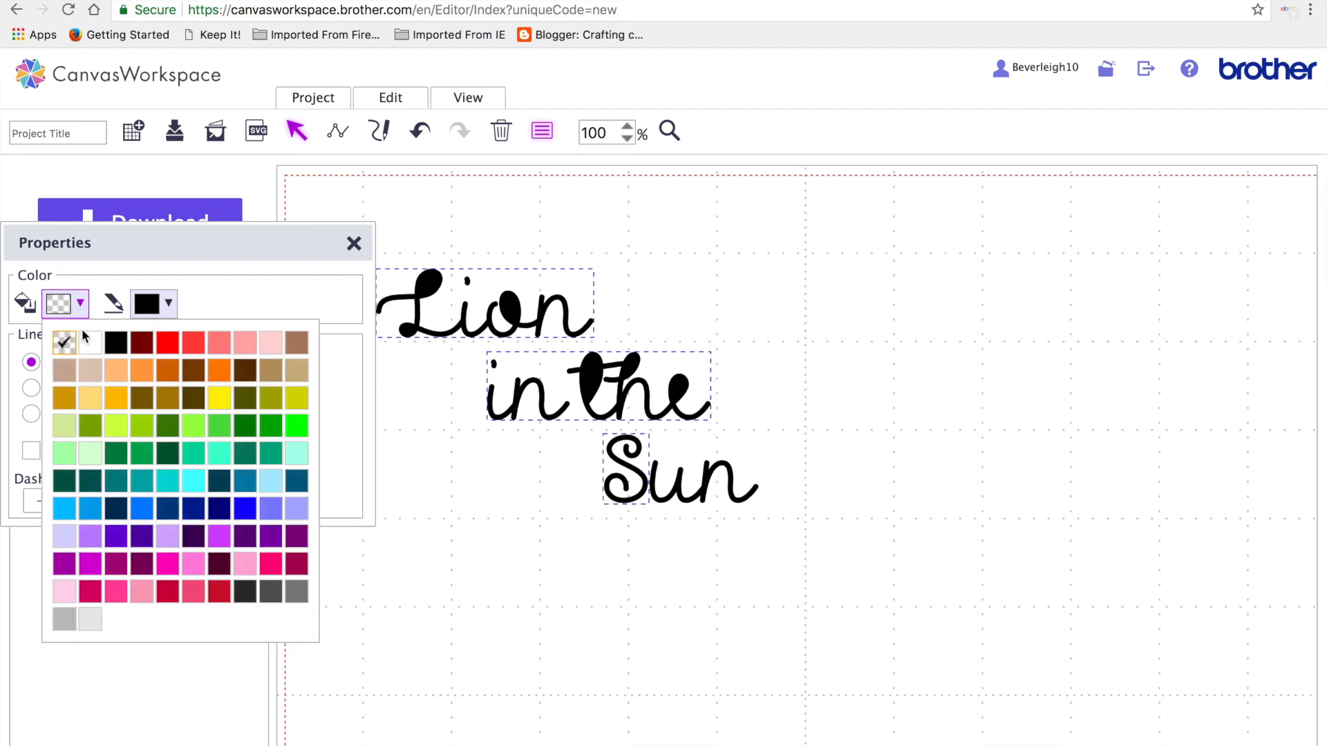
{"action": "left_click", "coordinate": [118, 375]}
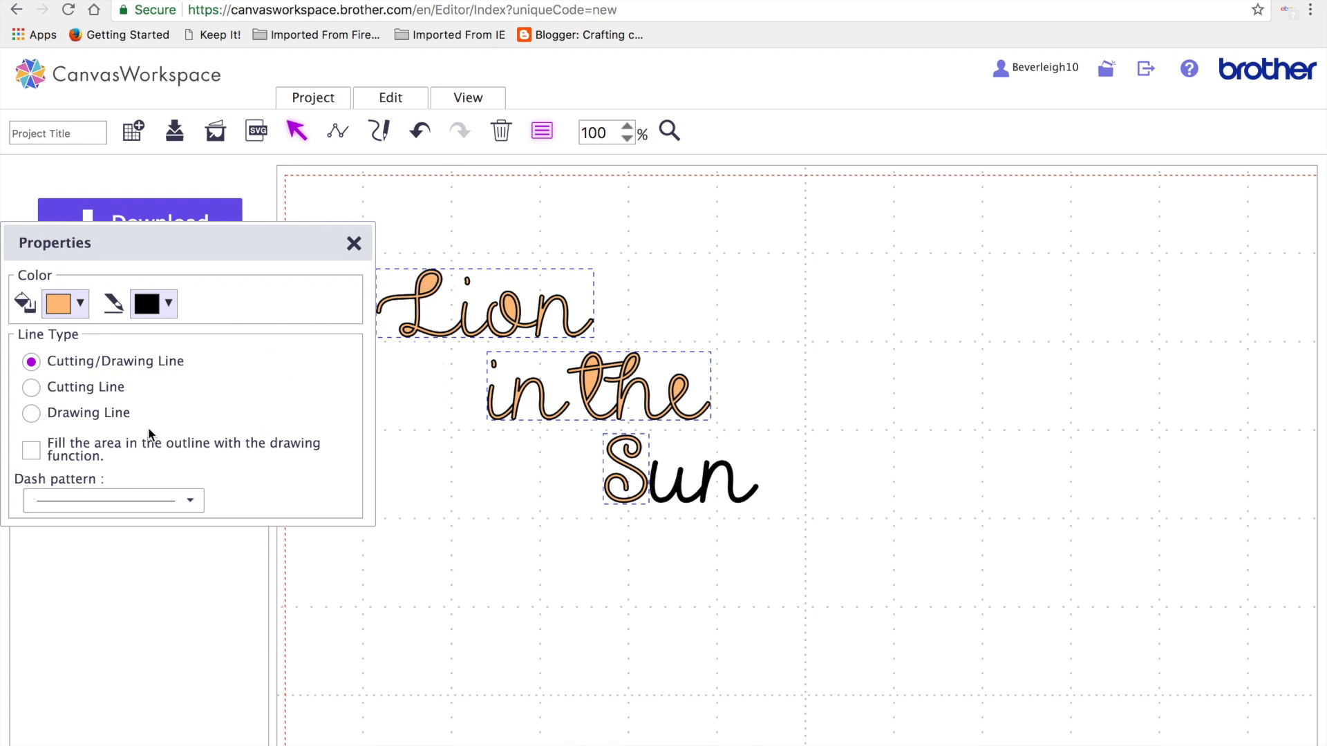
Try welding the overlapping shapes of the orange lettering, and undo the weld.
{"action": "left_click", "coordinate": [391, 102]}
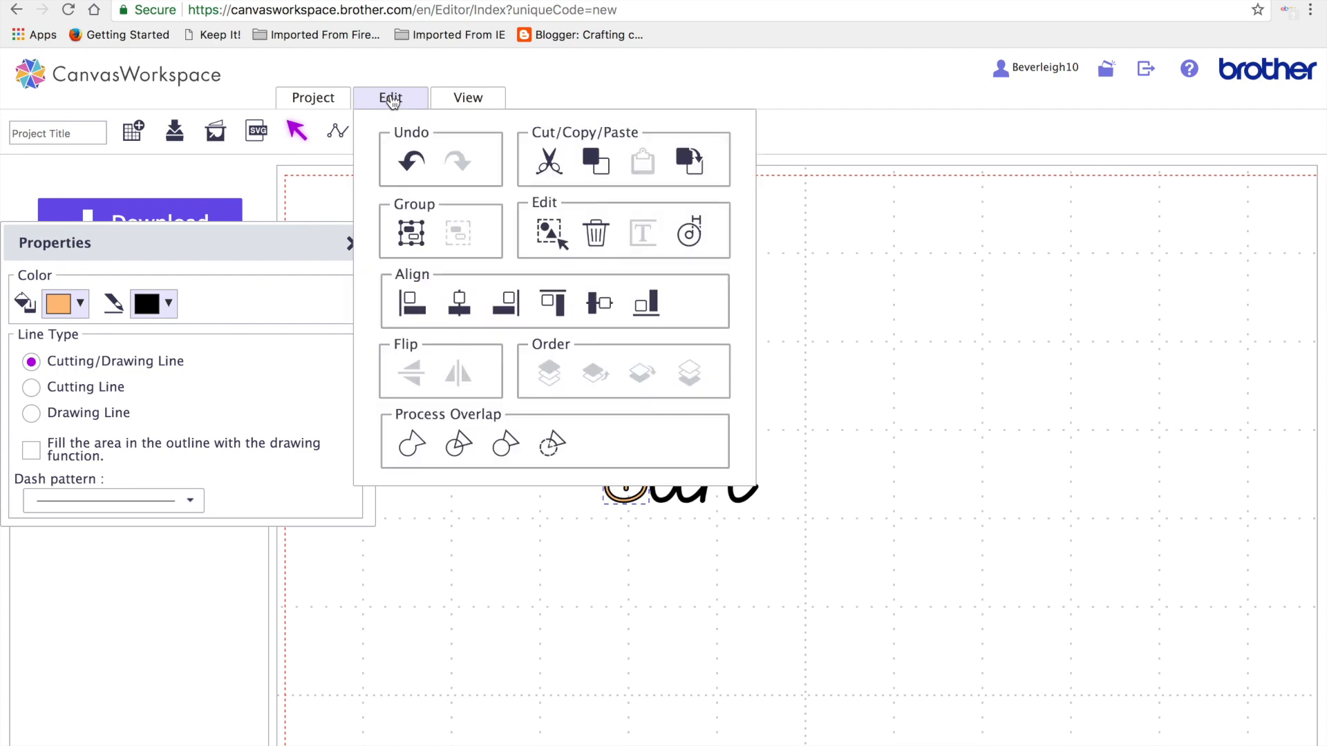
{"action": "left_click", "coordinate": [407, 451]}
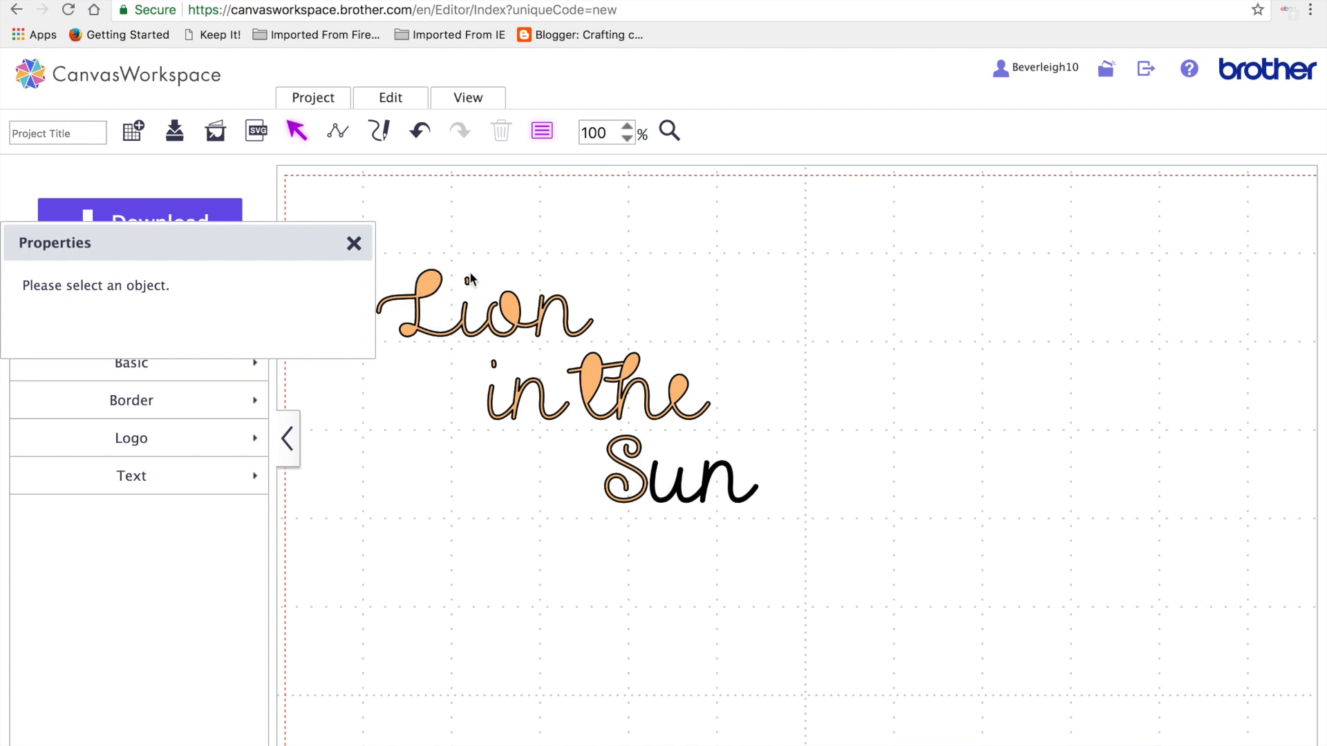
{"action": "left_click", "coordinate": [423, 132]}
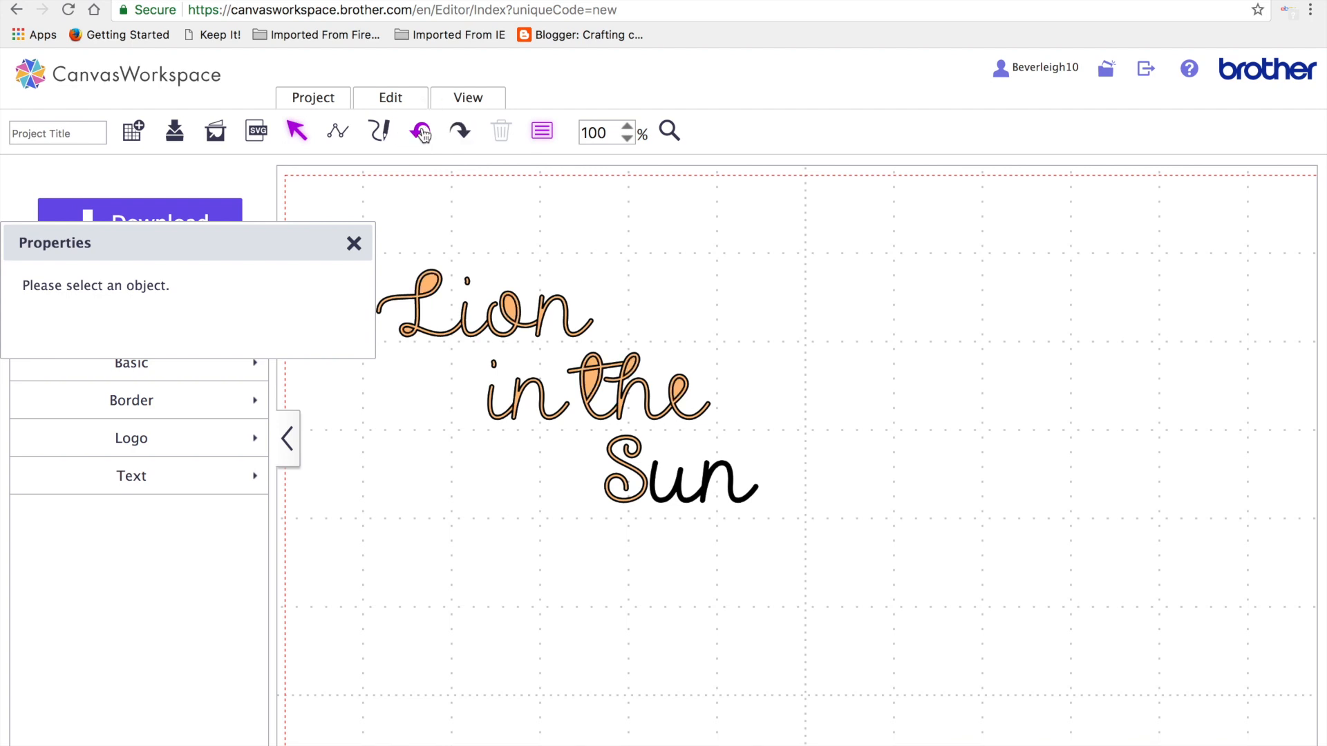
Divide the word "Lion" at its overlaps and select the upper loop piece of the L.
{"action": "left_click", "coordinate": [417, 324]}
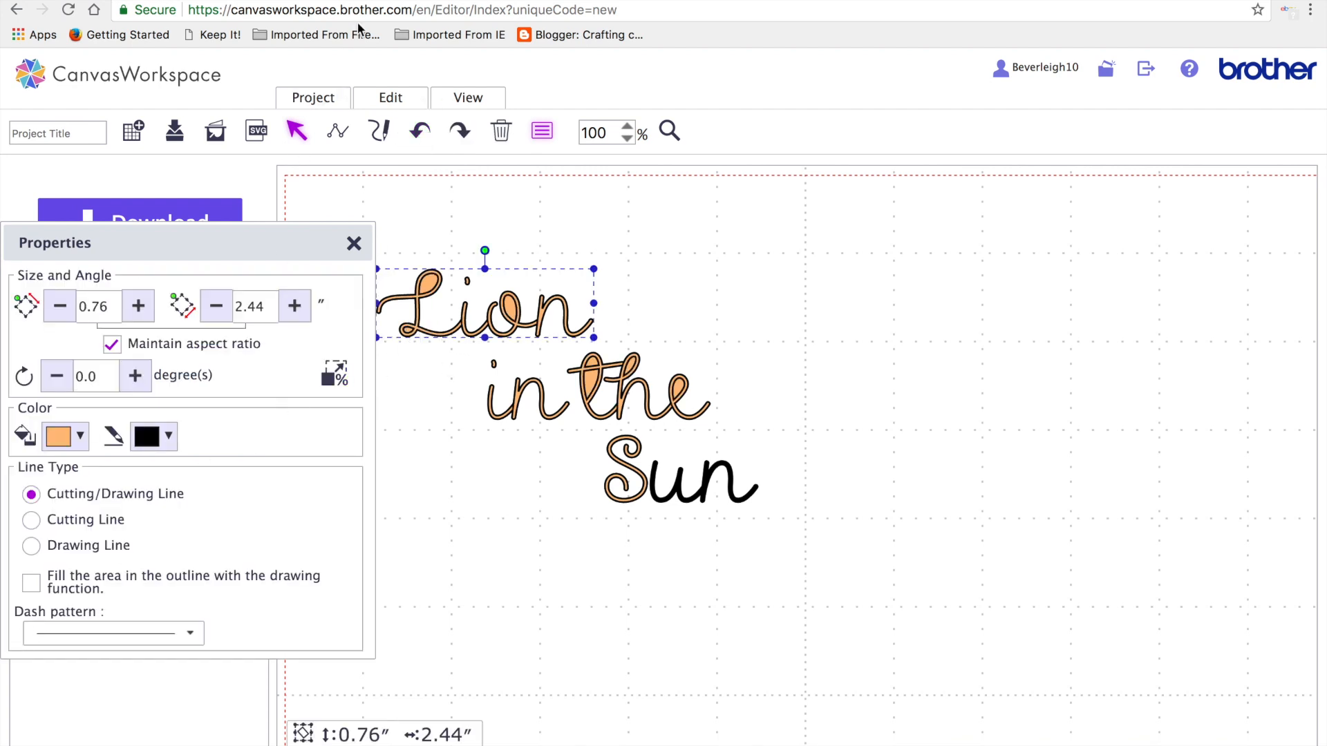
{"action": "left_click", "coordinate": [406, 101]}
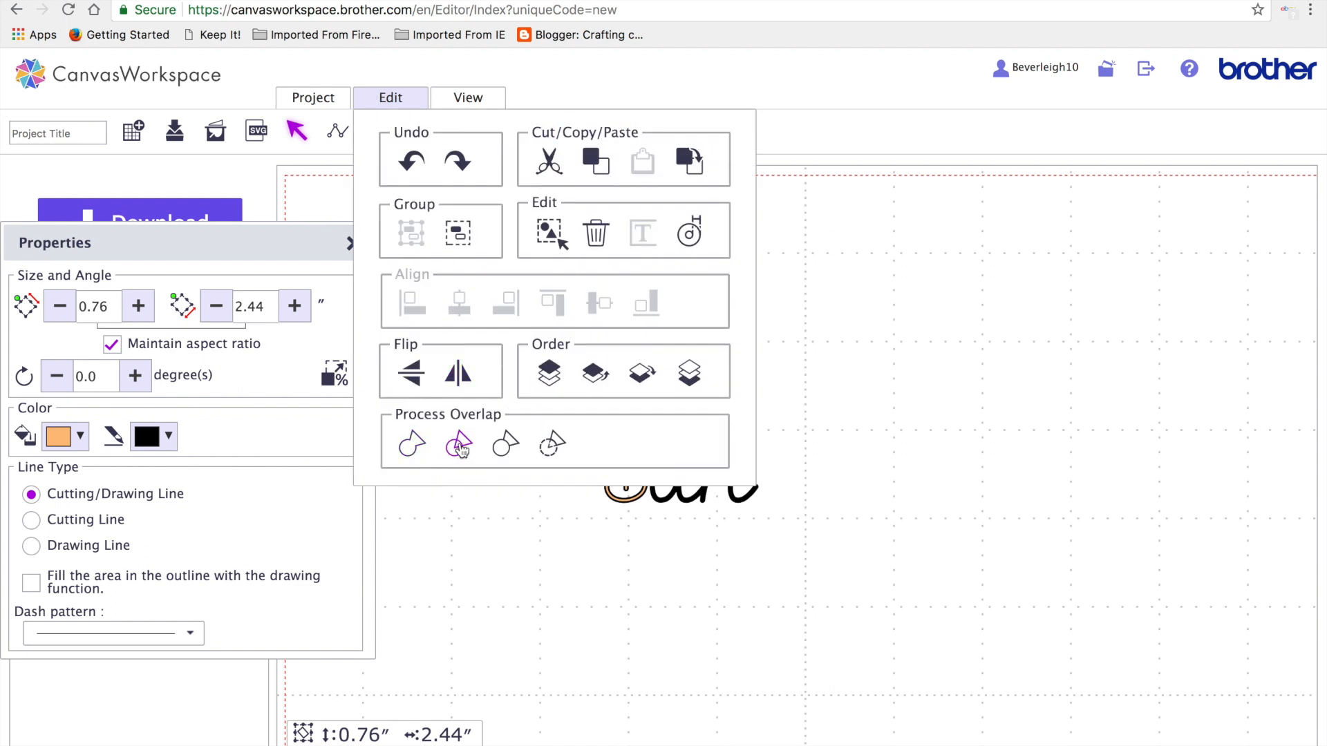
{"action": "left_click", "coordinate": [461, 447]}
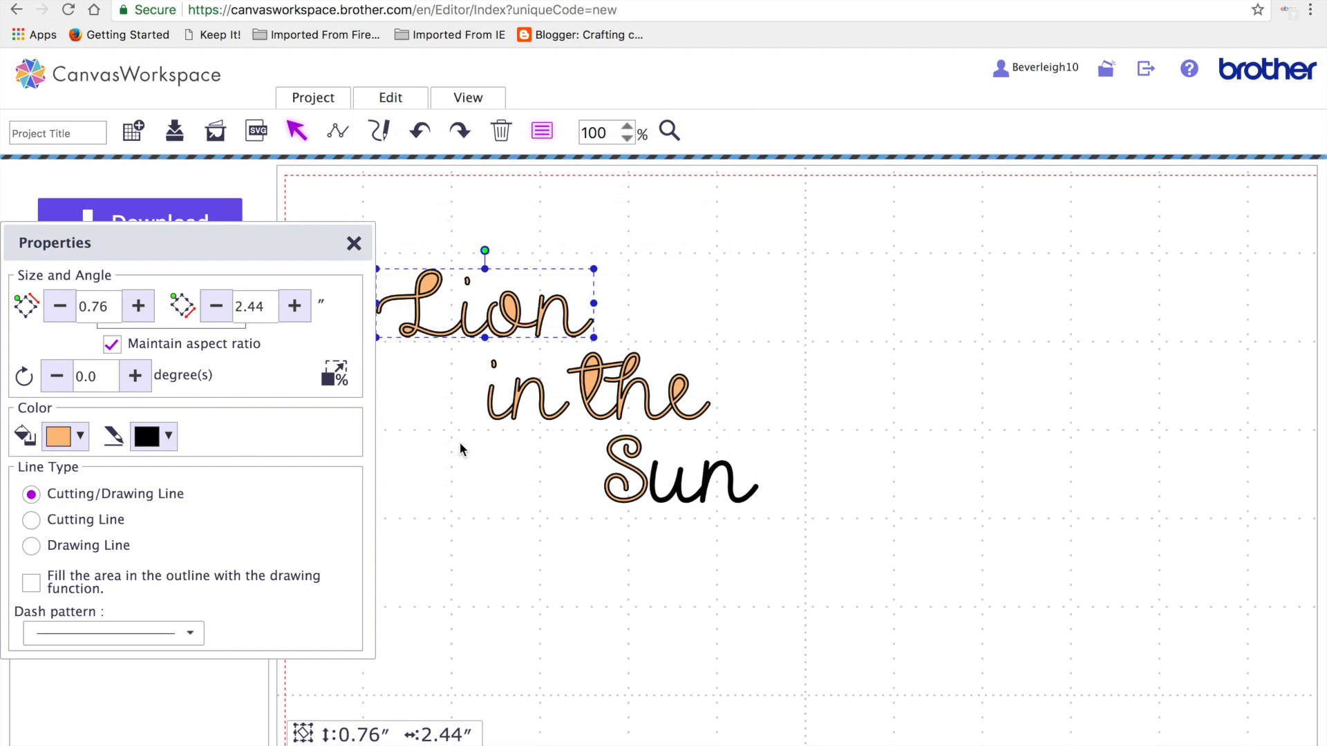
{"action": "left_click", "coordinate": [429, 279]}
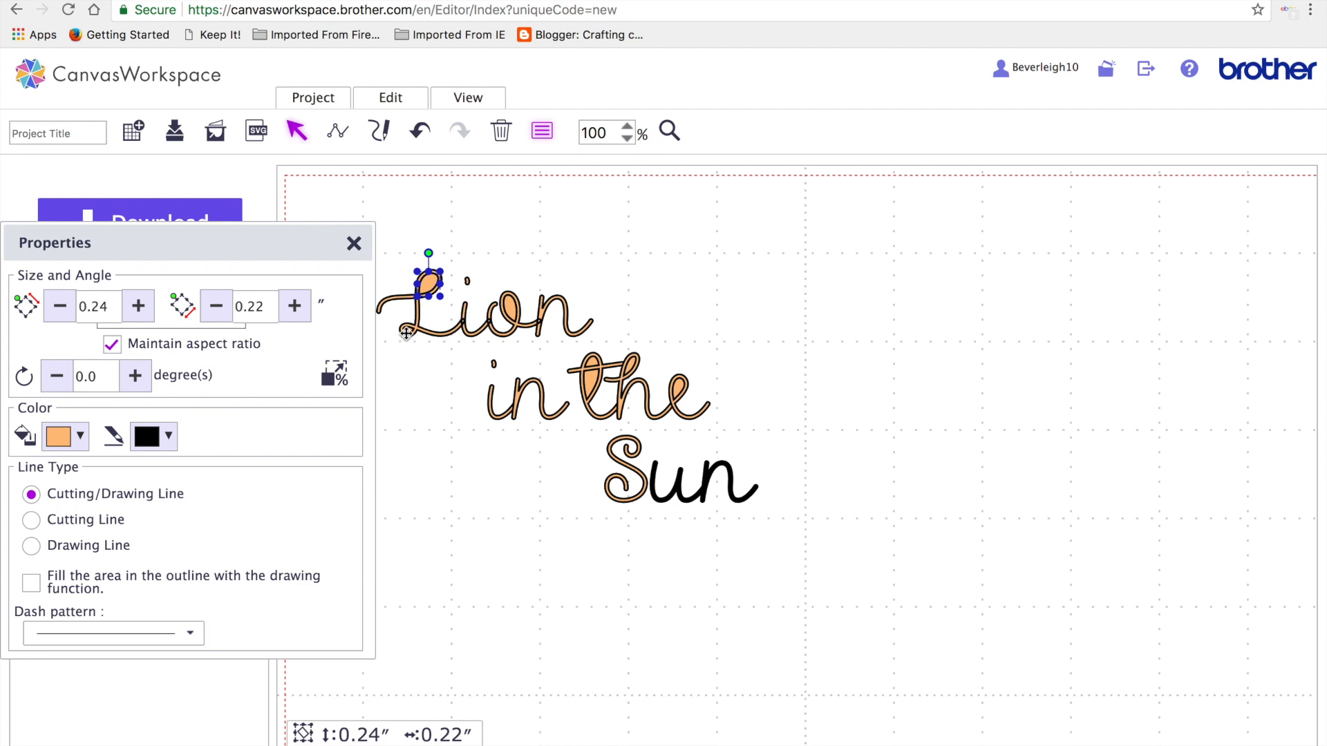
Delete the filler pieces inside the loops of the L and the o in "Lion".
{"action": "left_click", "coordinate": [406, 333]}
{"action": "left_click", "coordinate": [405, 334]}
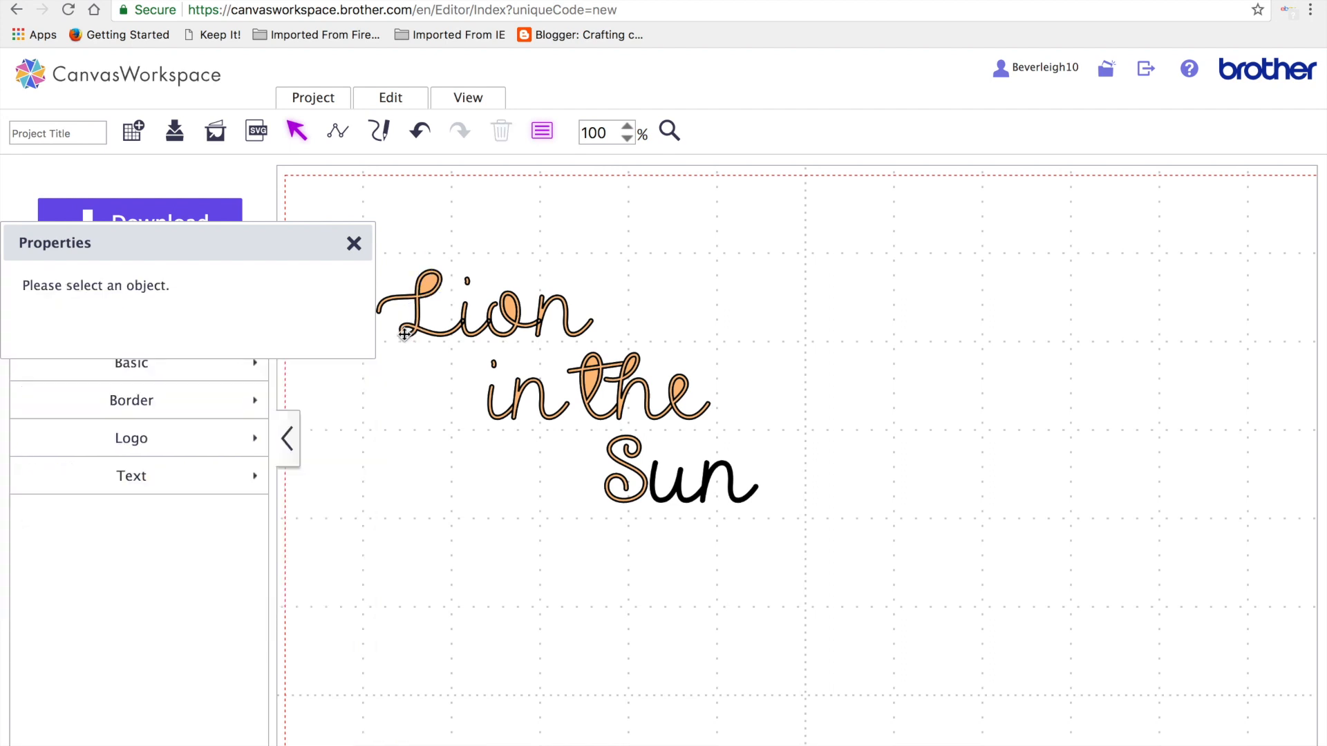
{"action": "left_click", "coordinate": [431, 285]}
{"action": "left_click", "coordinate": [431, 284]}
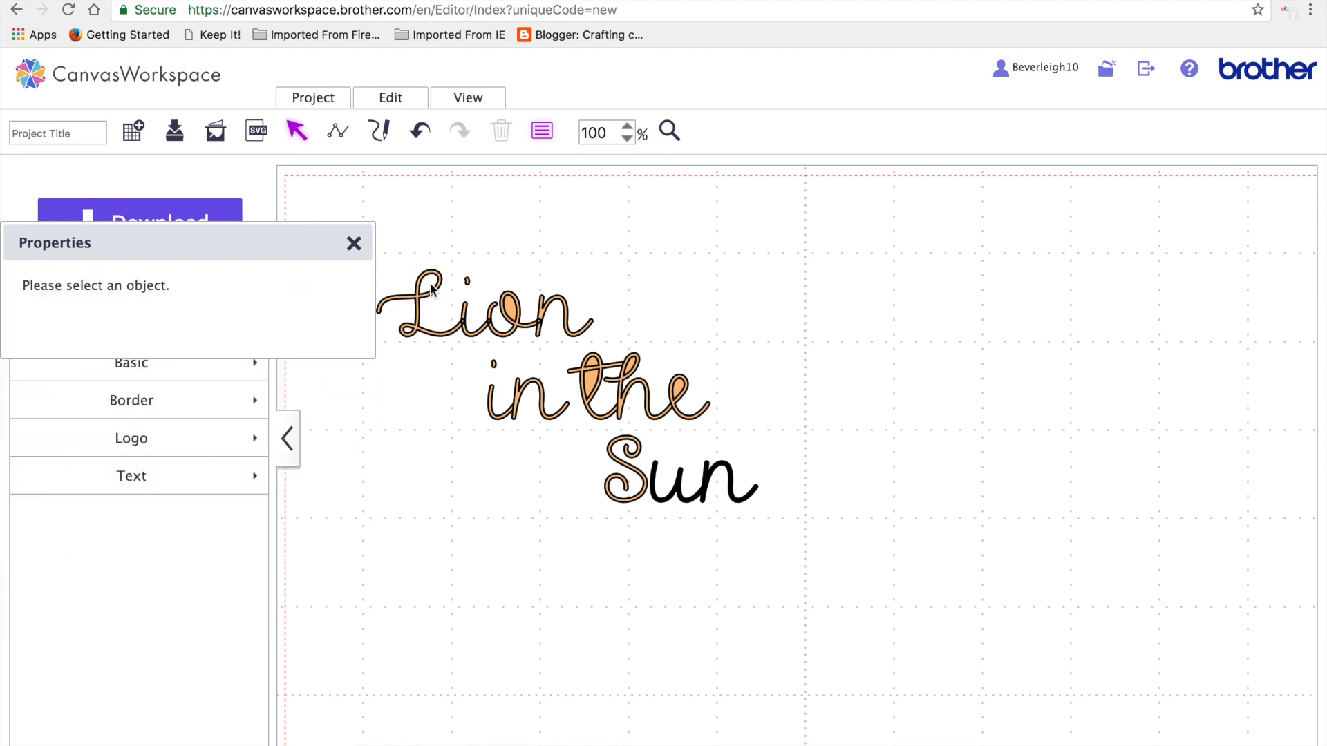
{"action": "left_click", "coordinate": [512, 309]}
{"action": "left_click", "coordinate": [513, 311]}
Try welding all the letters of "Lion" together, including the dot of the i.
{"action": "left_click_drag", "start_coordinate": [395, 231], "coordinate": [572, 320]}
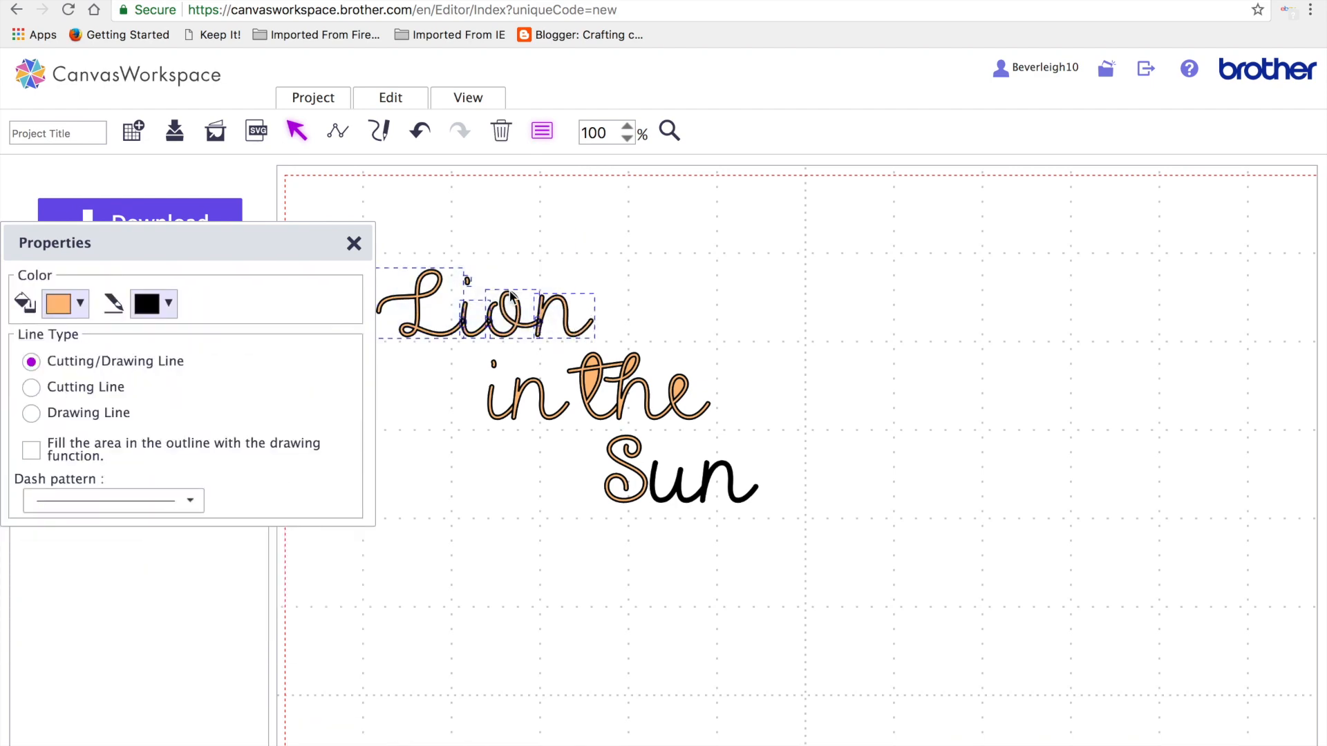
{"action": "left_click", "coordinate": [390, 97]}
{"action": "left_click", "coordinate": [415, 445]}
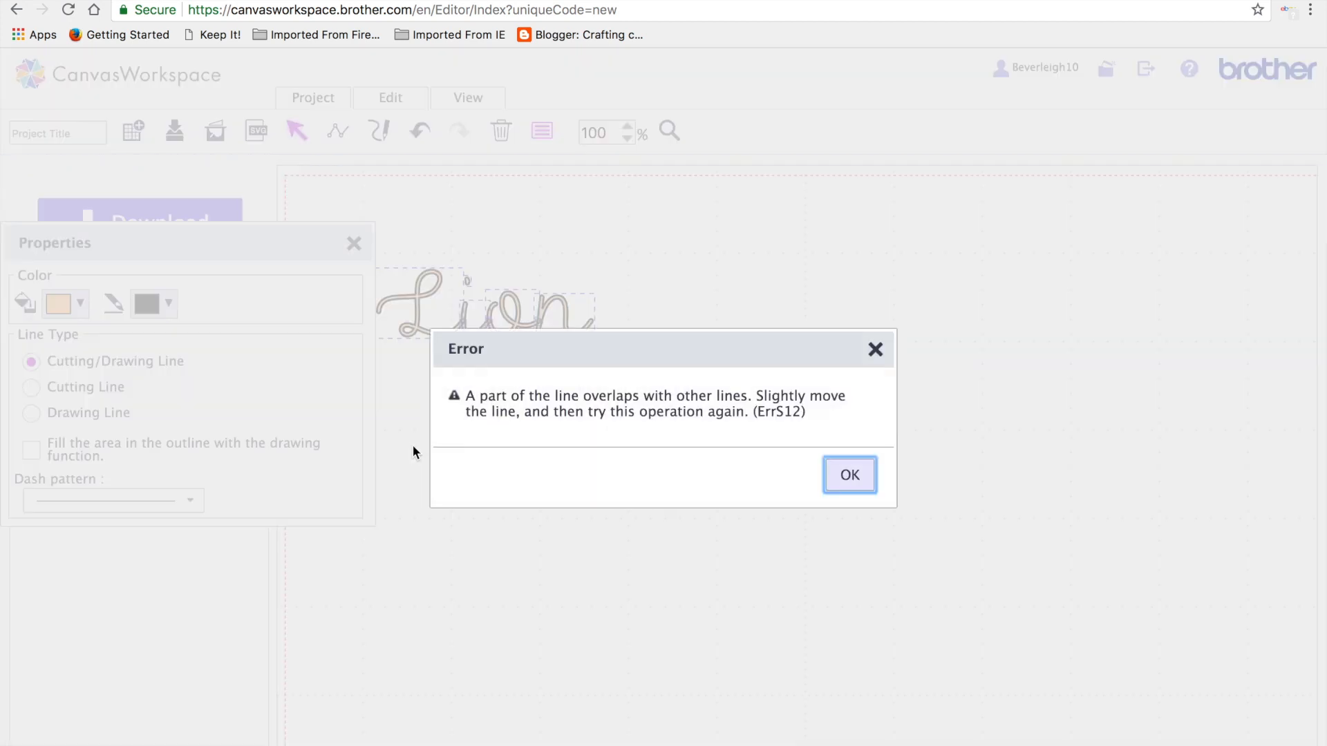
{"action": "left_click", "coordinate": [849, 475]}
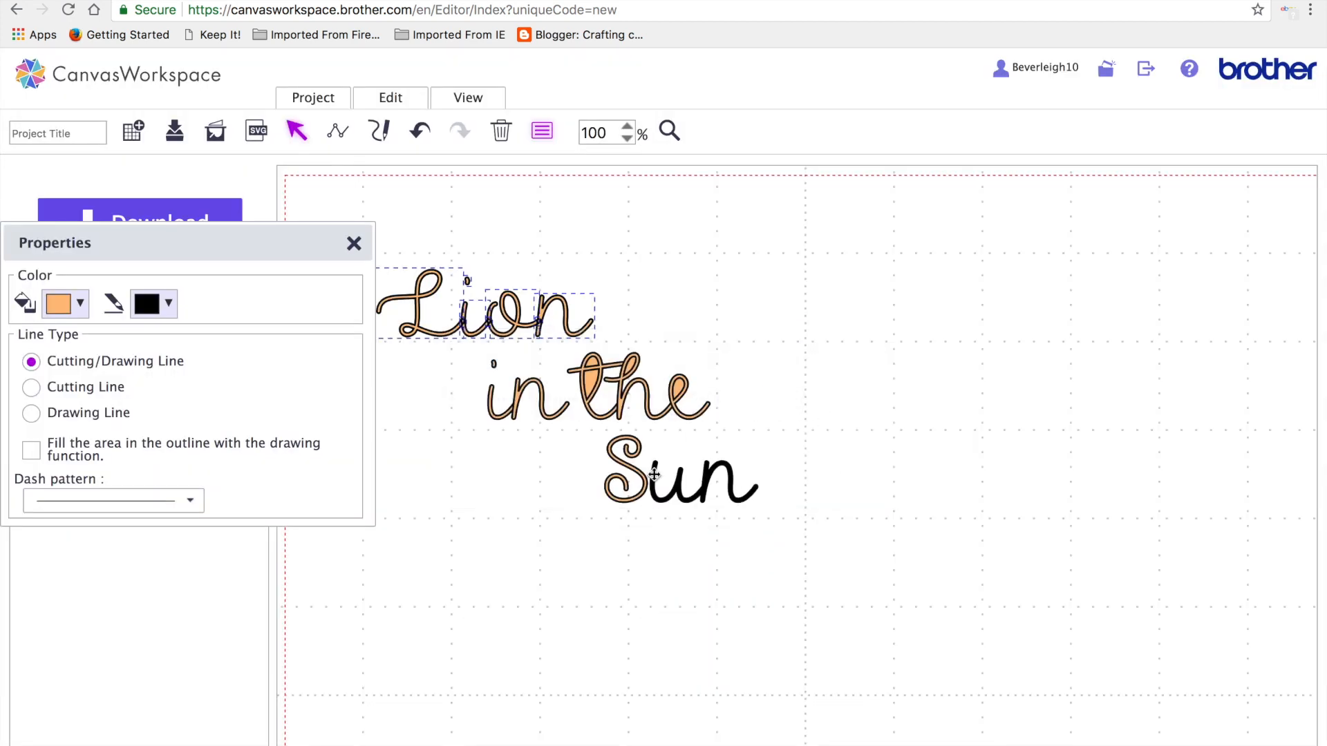
{"action": "left_click", "coordinate": [443, 219]}
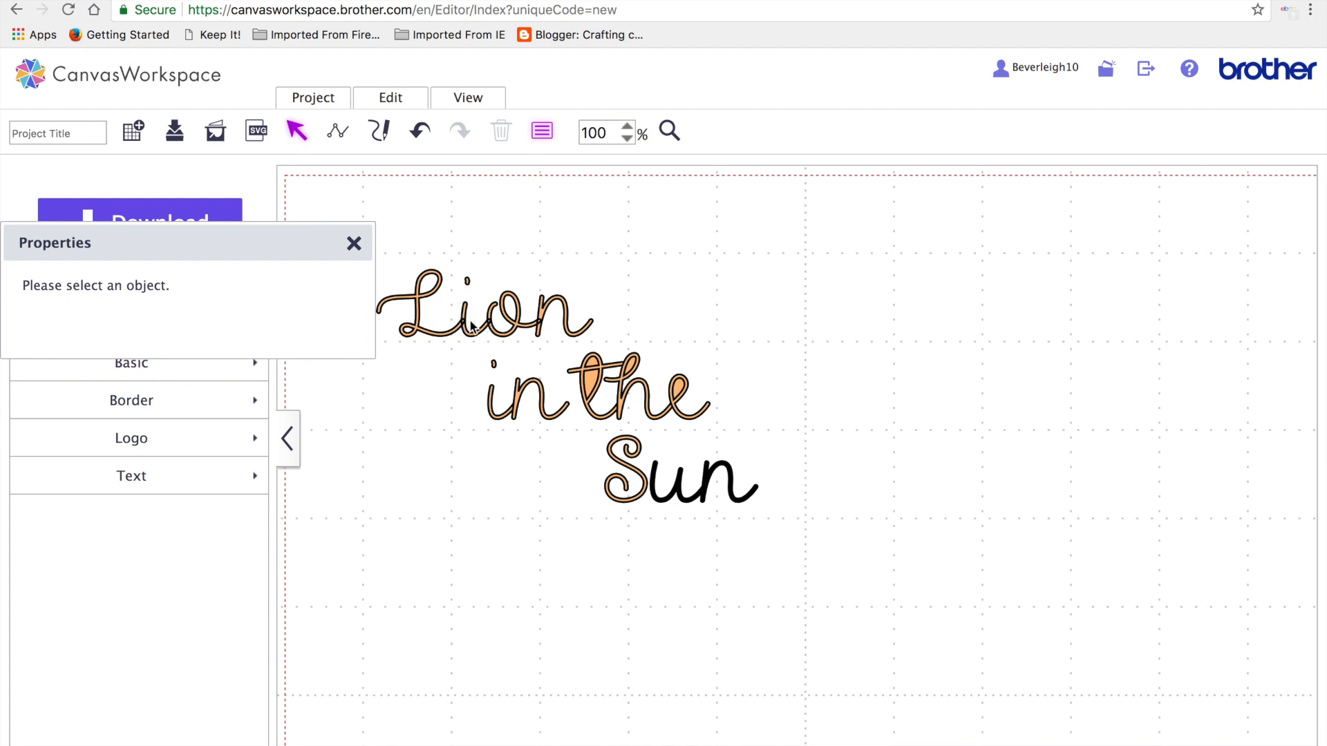
Move the dot of the i away from "Lion" and try welding the remaining letters.
{"action": "left_click_drag", "start_coordinate": [465, 279], "coordinate": [686, 228]}
{"action": "left_click_drag", "start_coordinate": [337, 234], "coordinate": [580, 330]}
{"action": "left_click_drag", "start_coordinate": [366, 218], "coordinate": [591, 326]}
{"action": "left_click", "coordinate": [394, 98]}
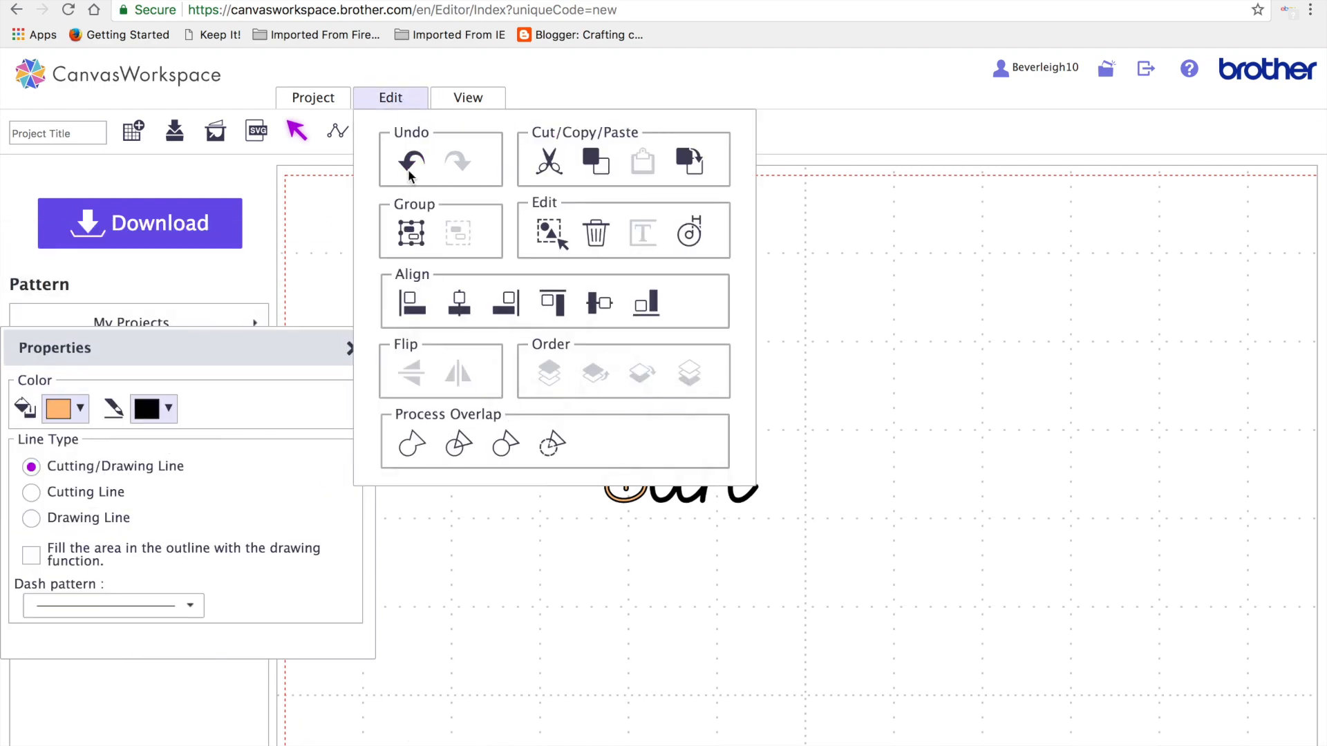
{"action": "left_click", "coordinate": [414, 443]}
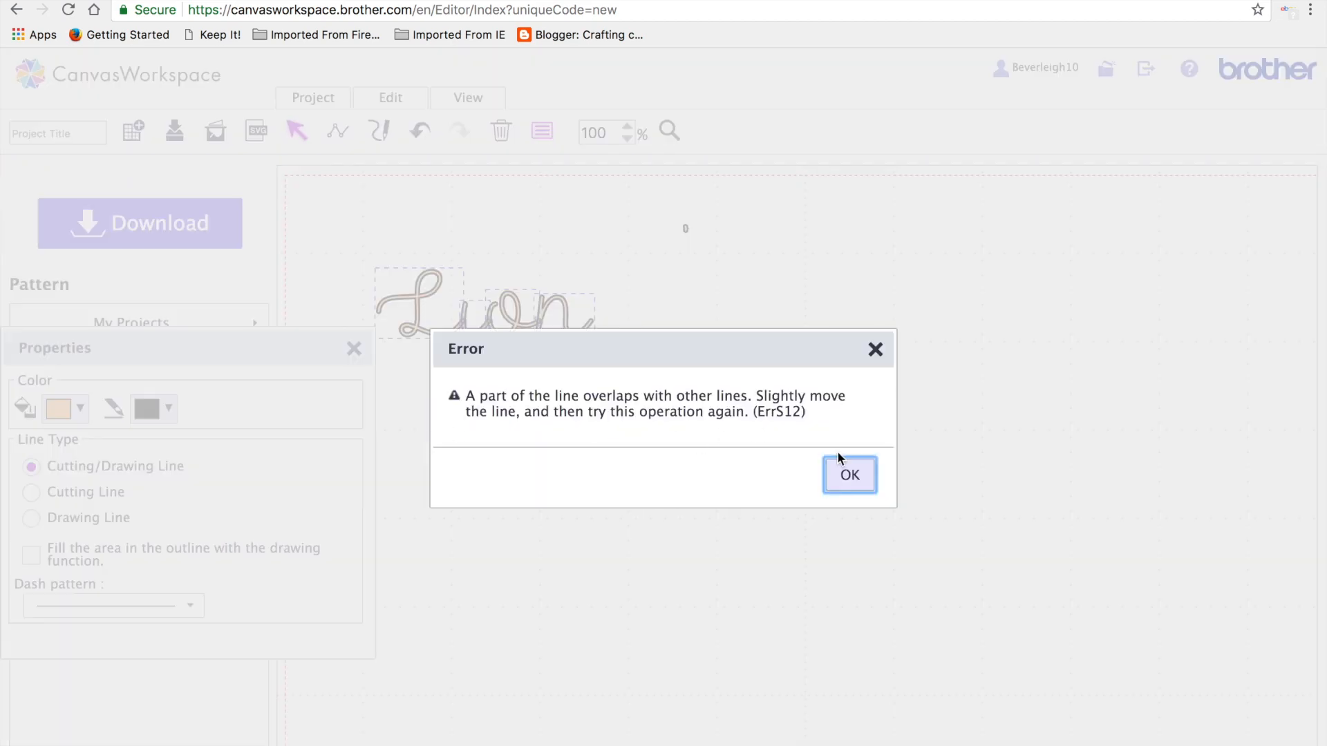
{"action": "left_click", "coordinate": [850, 475]}
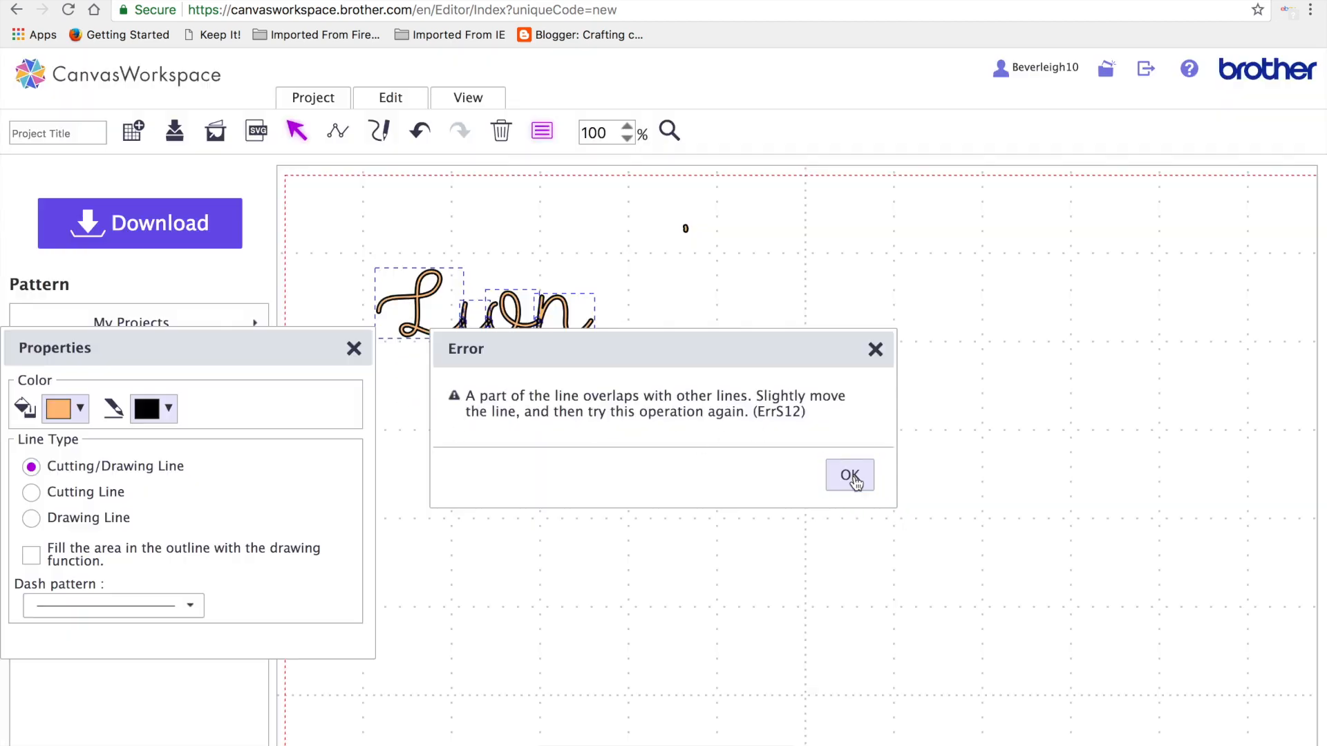
{"action": "left_click", "coordinate": [462, 451]}
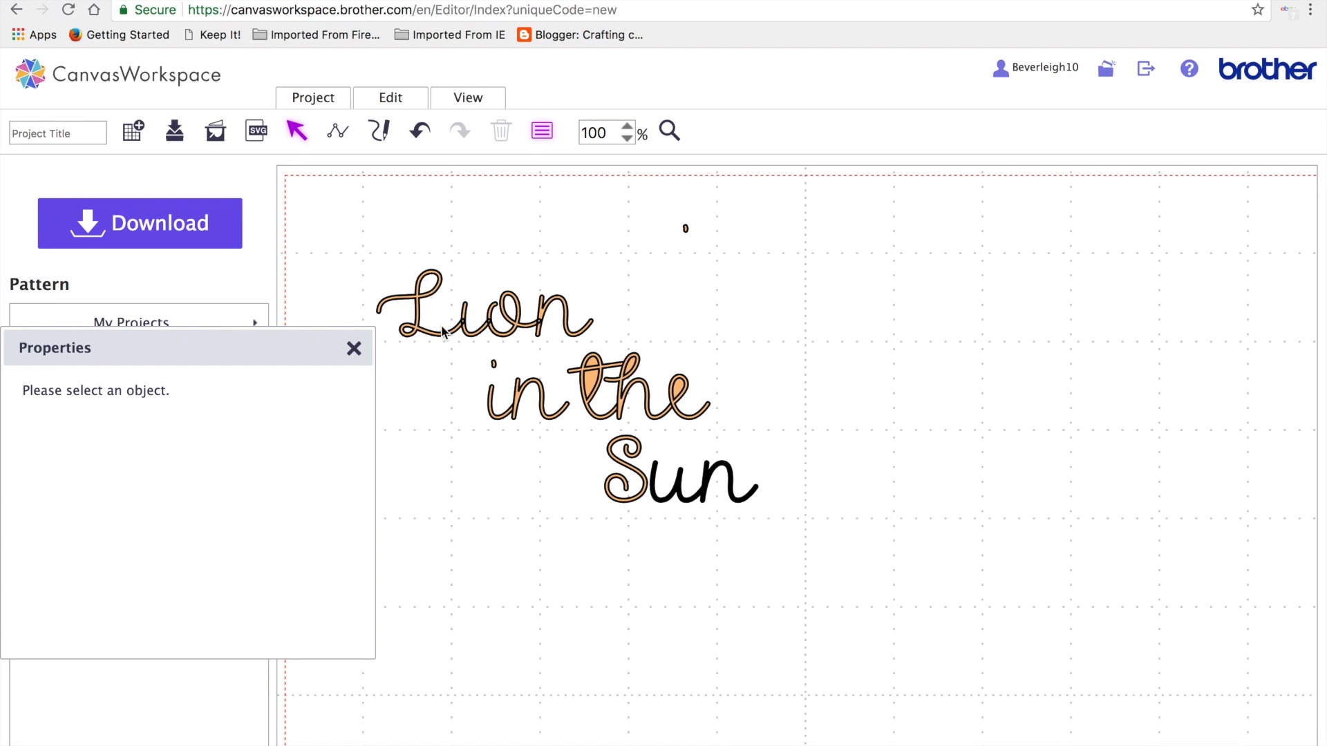
Shift the L slightly away from the i, try welding the other letters of "Lion", and undo the shift.
{"action": "left_click", "coordinate": [423, 301]}
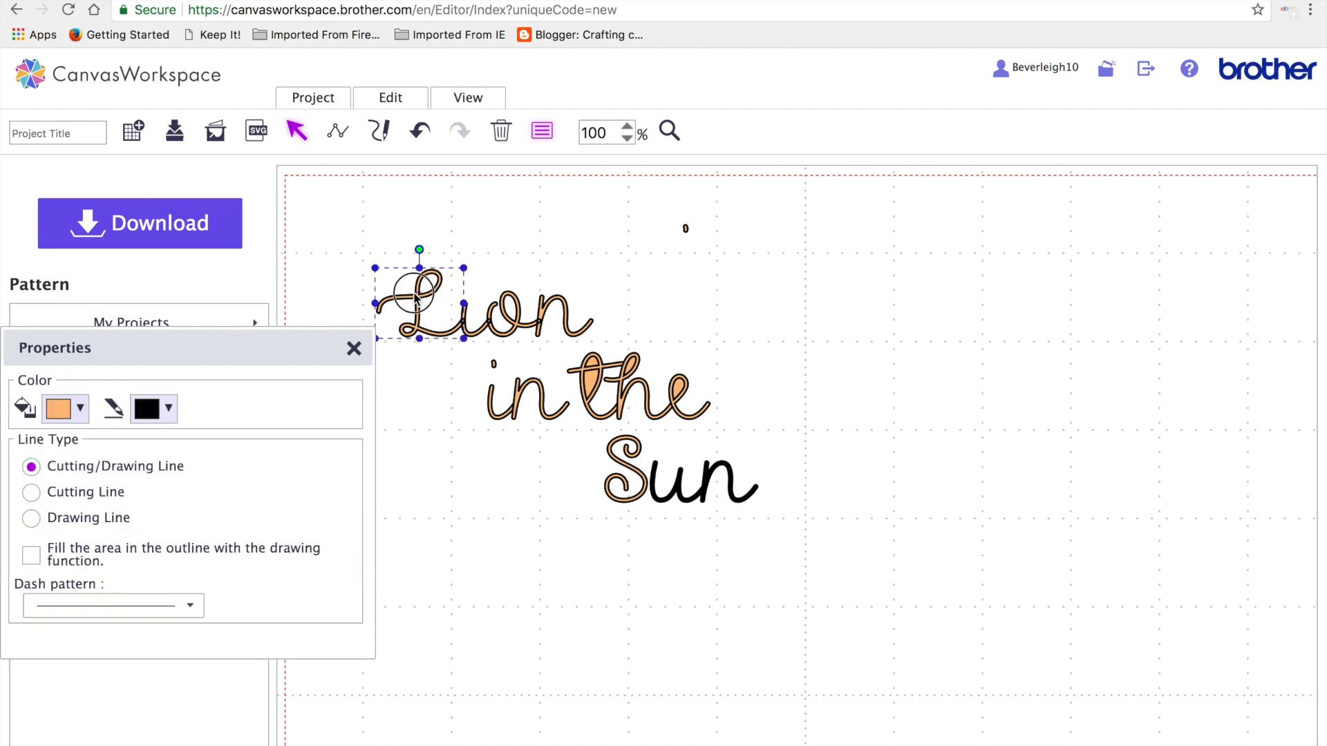
{"action": "left_click_drag", "start_coordinate": [416, 297], "coordinate": [407, 297]}
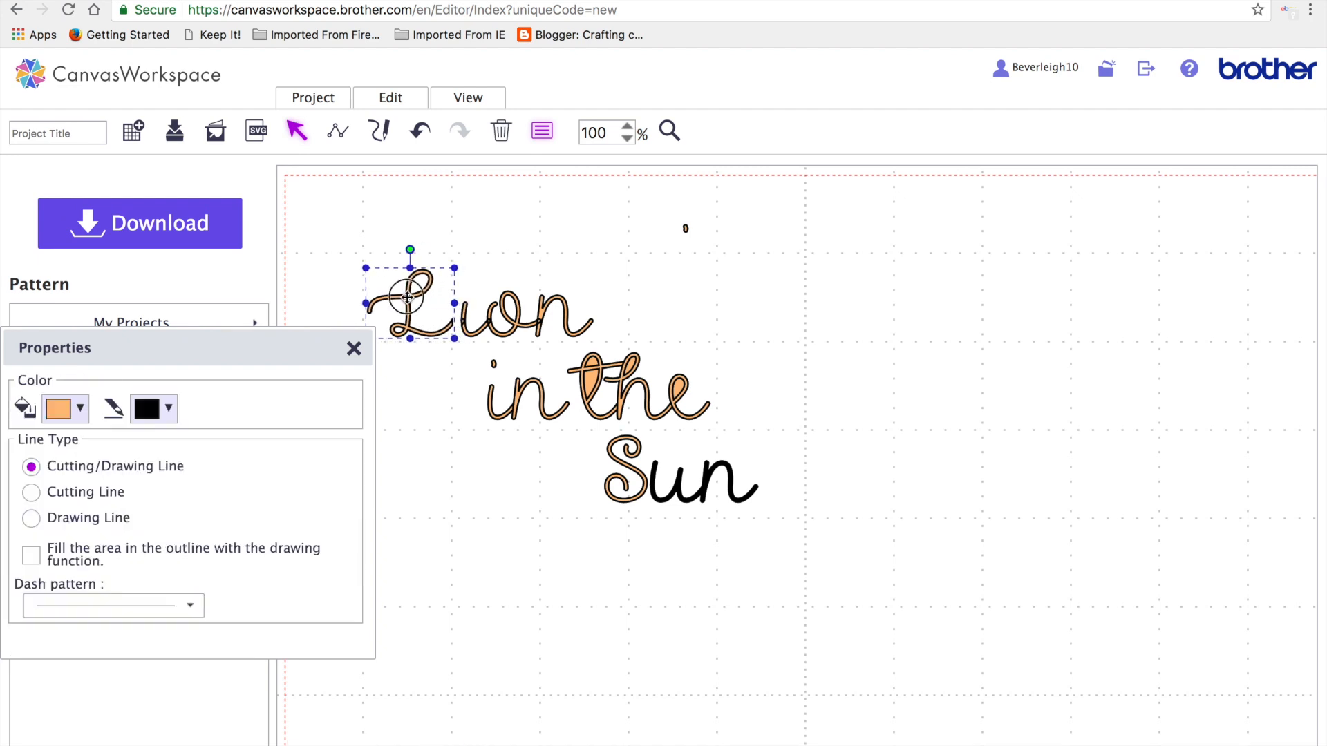
{"action": "left_click_drag", "start_coordinate": [453, 274], "coordinate": [615, 335]}
{"action": "left_click", "coordinate": [506, 288]}
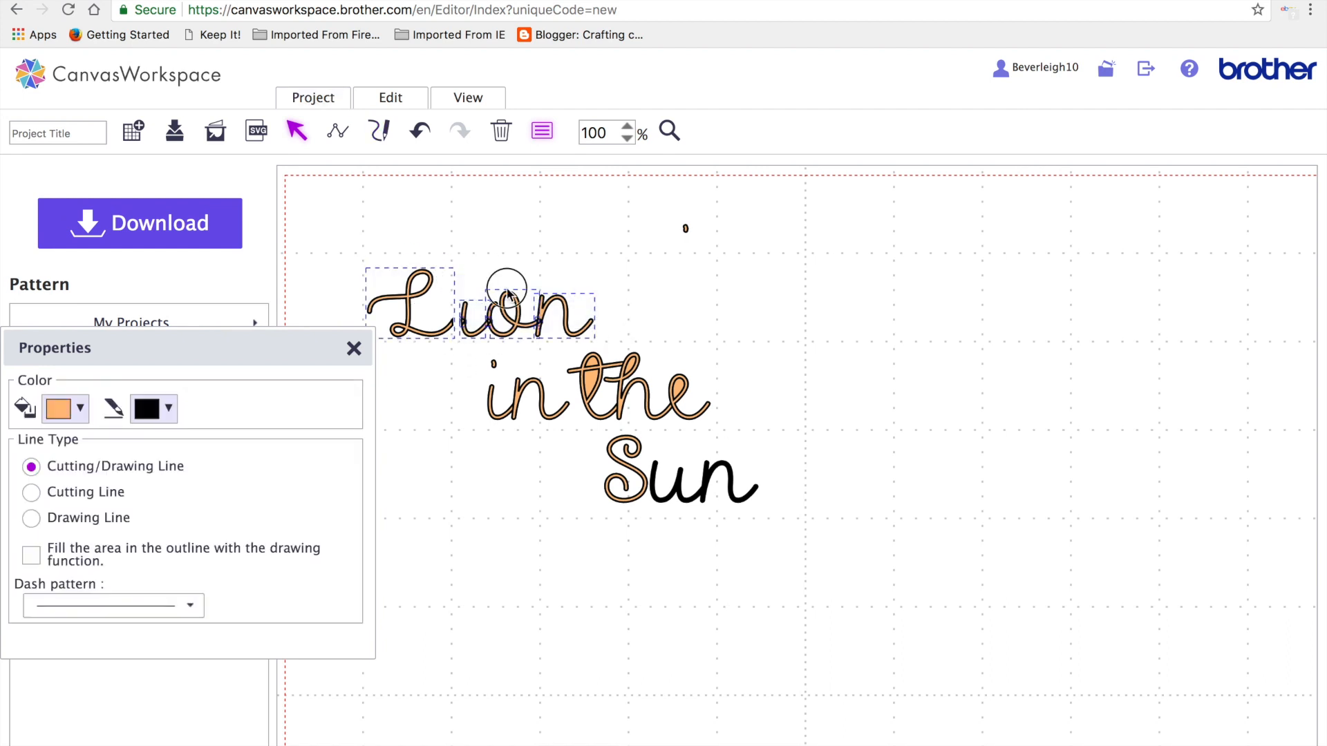
{"action": "left_click_drag", "start_coordinate": [604, 338], "coordinate": [467, 253]}
{"action": "left_click", "coordinate": [405, 97]}
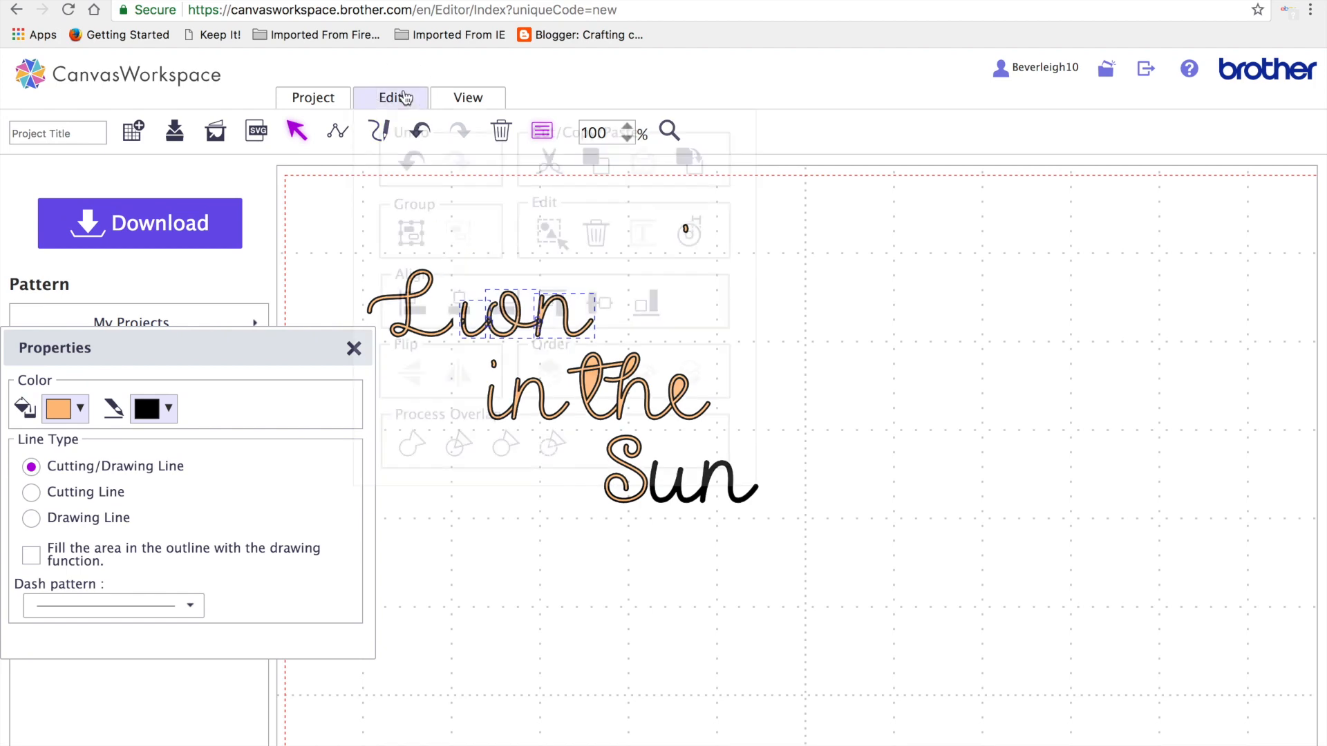
{"action": "left_click", "coordinate": [412, 446]}
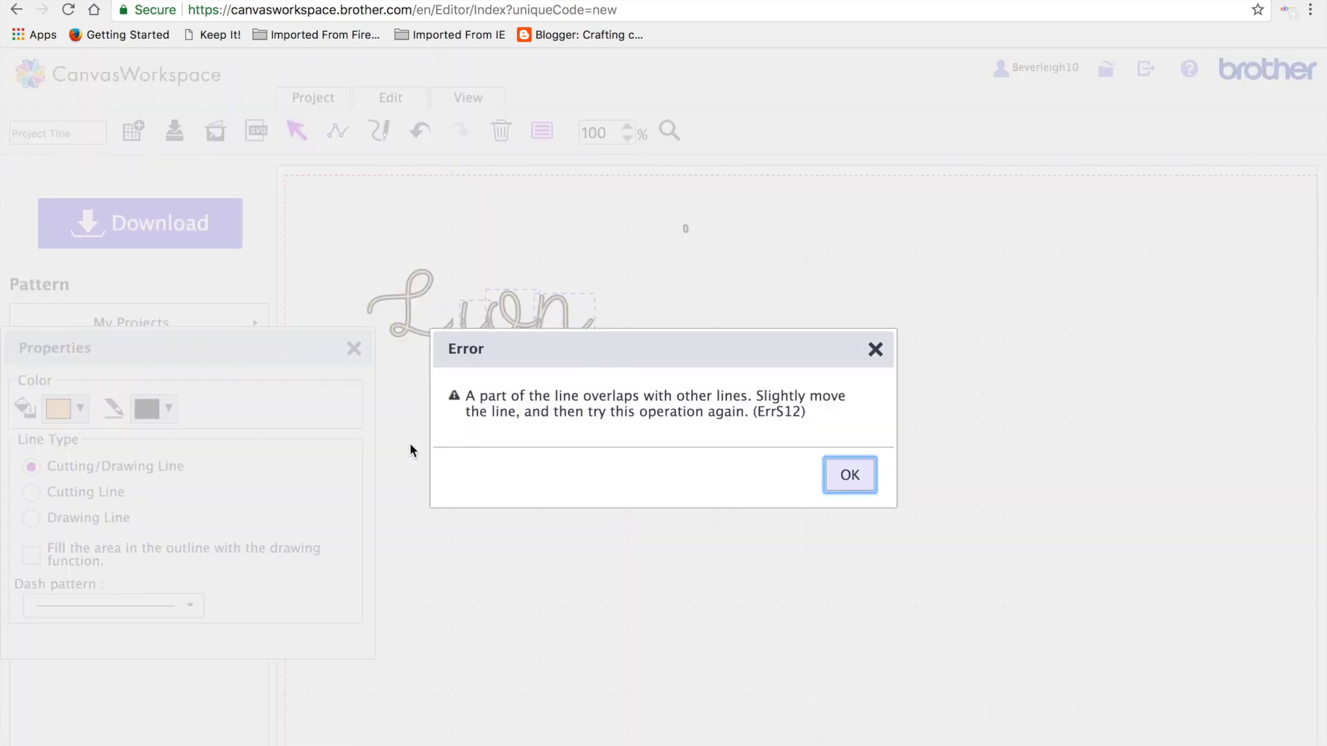
{"action": "left_click", "coordinate": [855, 471]}
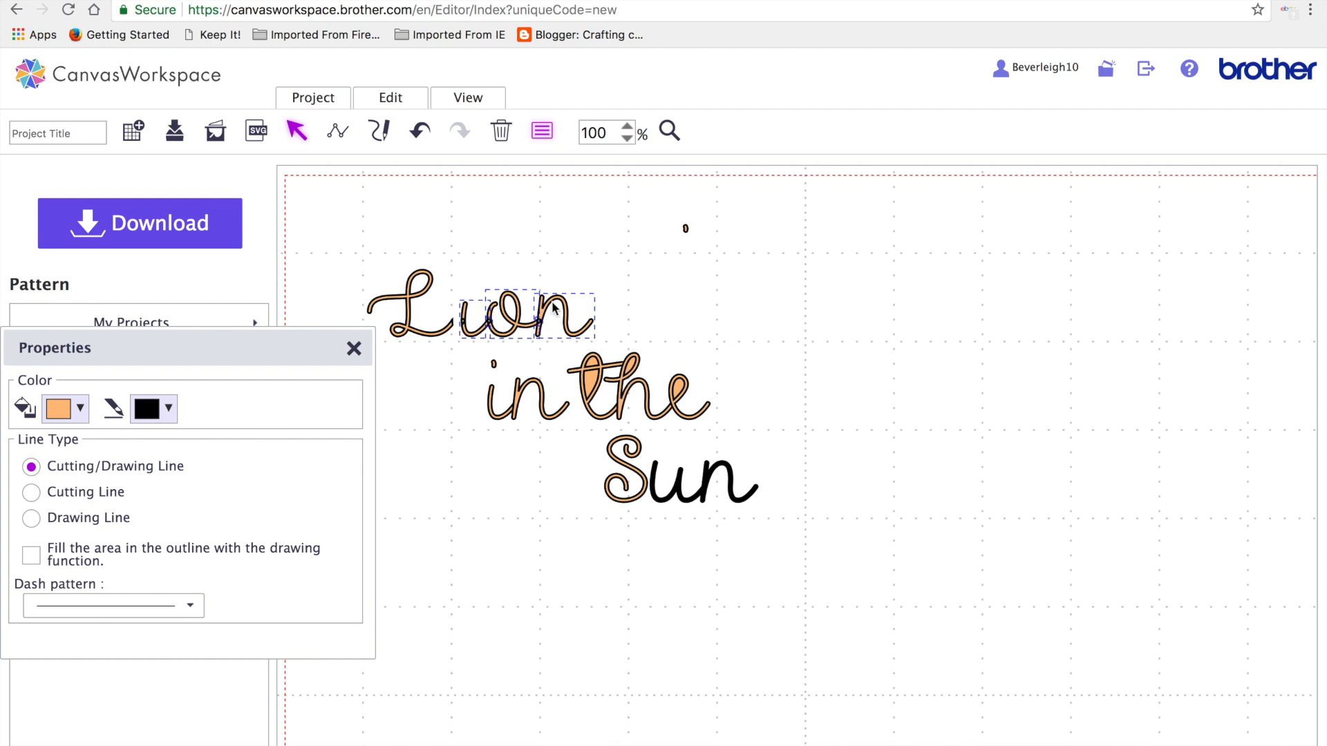
{"action": "left_click", "coordinate": [421, 133]}
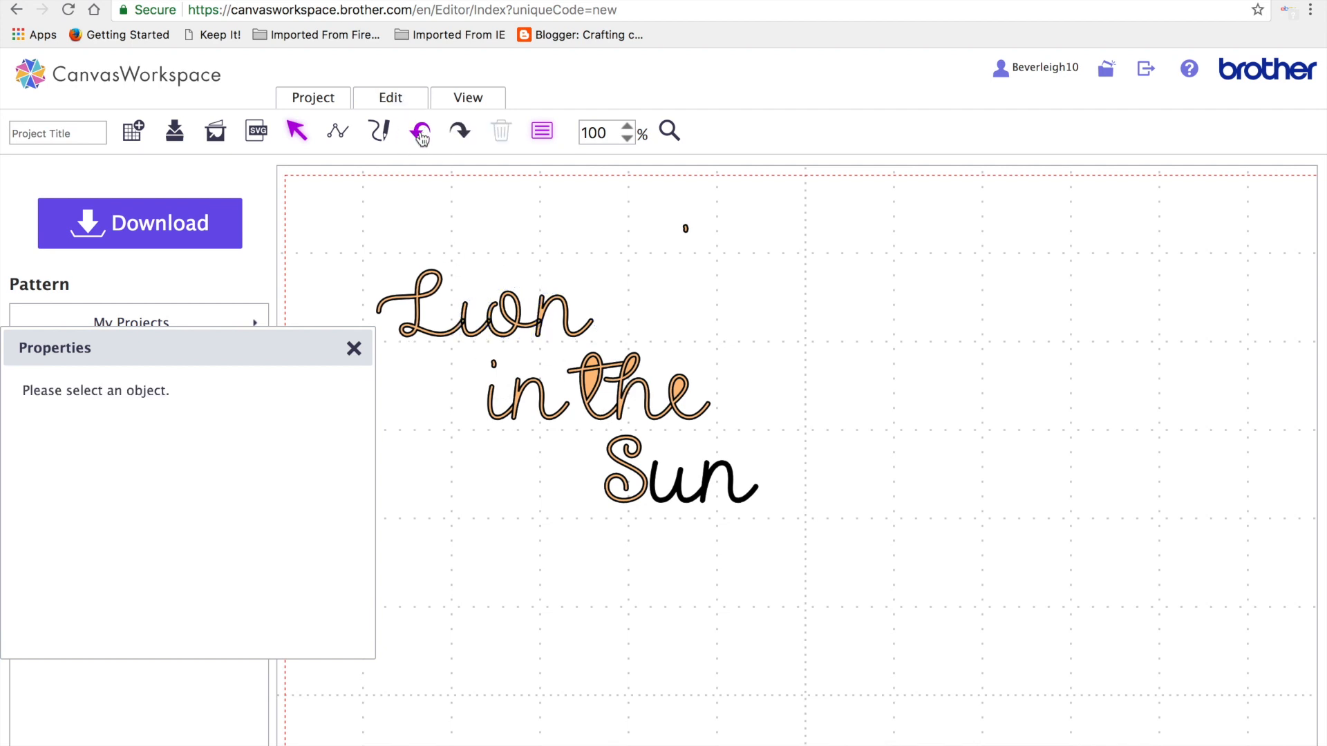
Group all the letters of "Lion" with the dot of the i back in place, and weld the group.
{"action": "left_click", "coordinate": [466, 327]}
{"action": "left_click_drag", "start_coordinate": [384, 255], "coordinate": [612, 342]}
{"action": "left_click", "coordinate": [389, 101]}
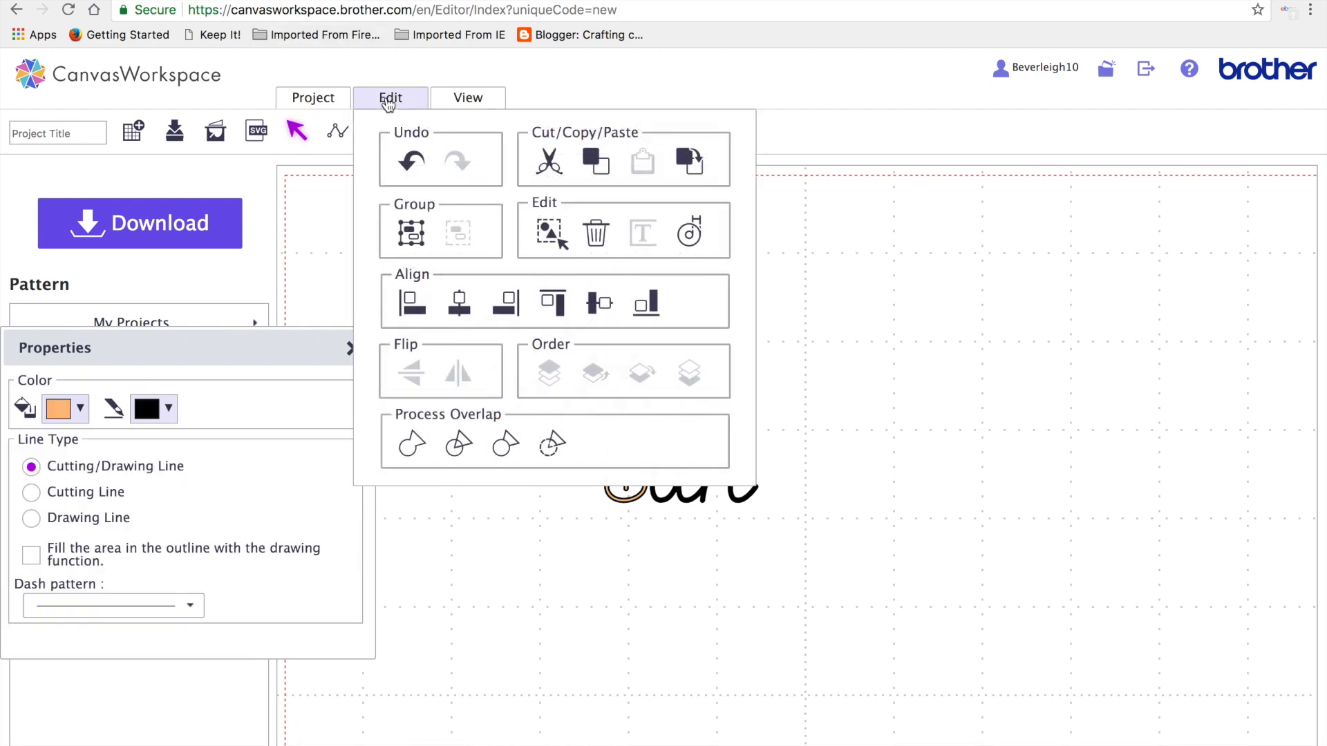
{"action": "left_click", "coordinate": [409, 233]}
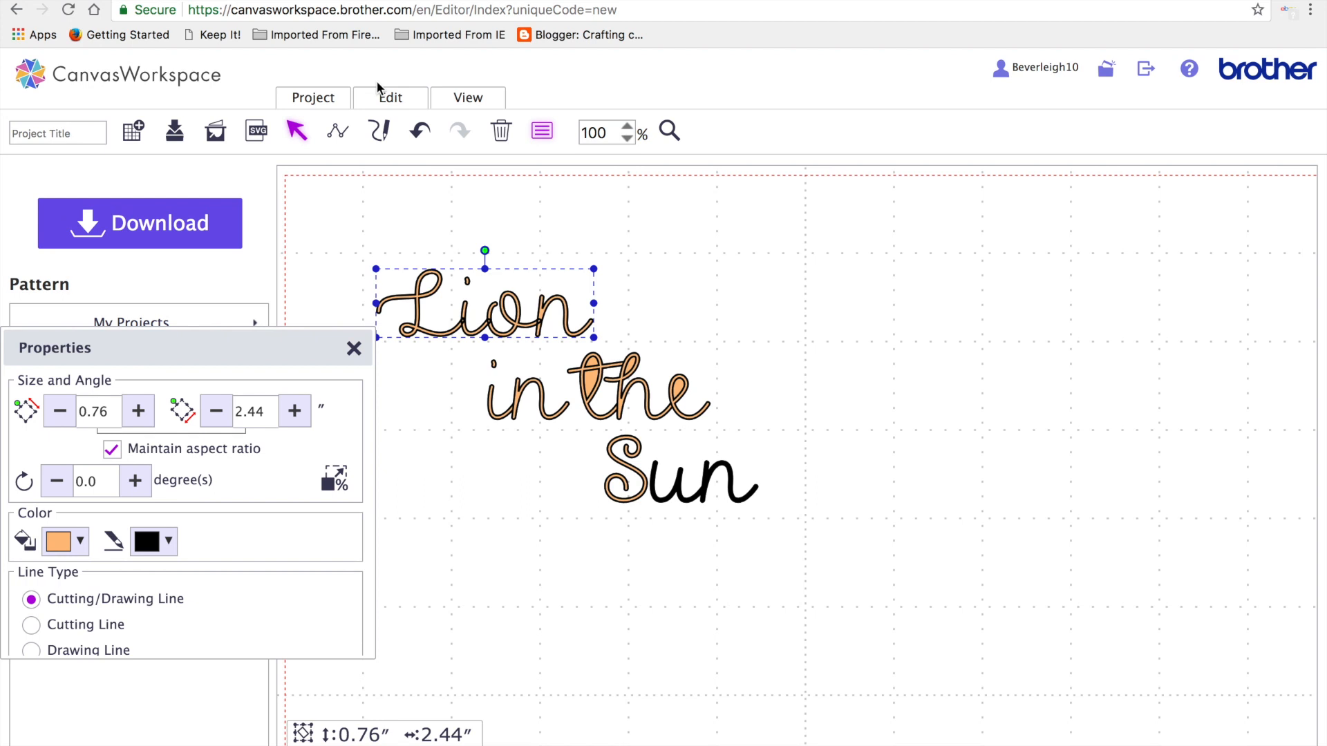
{"action": "left_click", "coordinate": [391, 98]}
{"action": "left_click", "coordinate": [409, 444]}
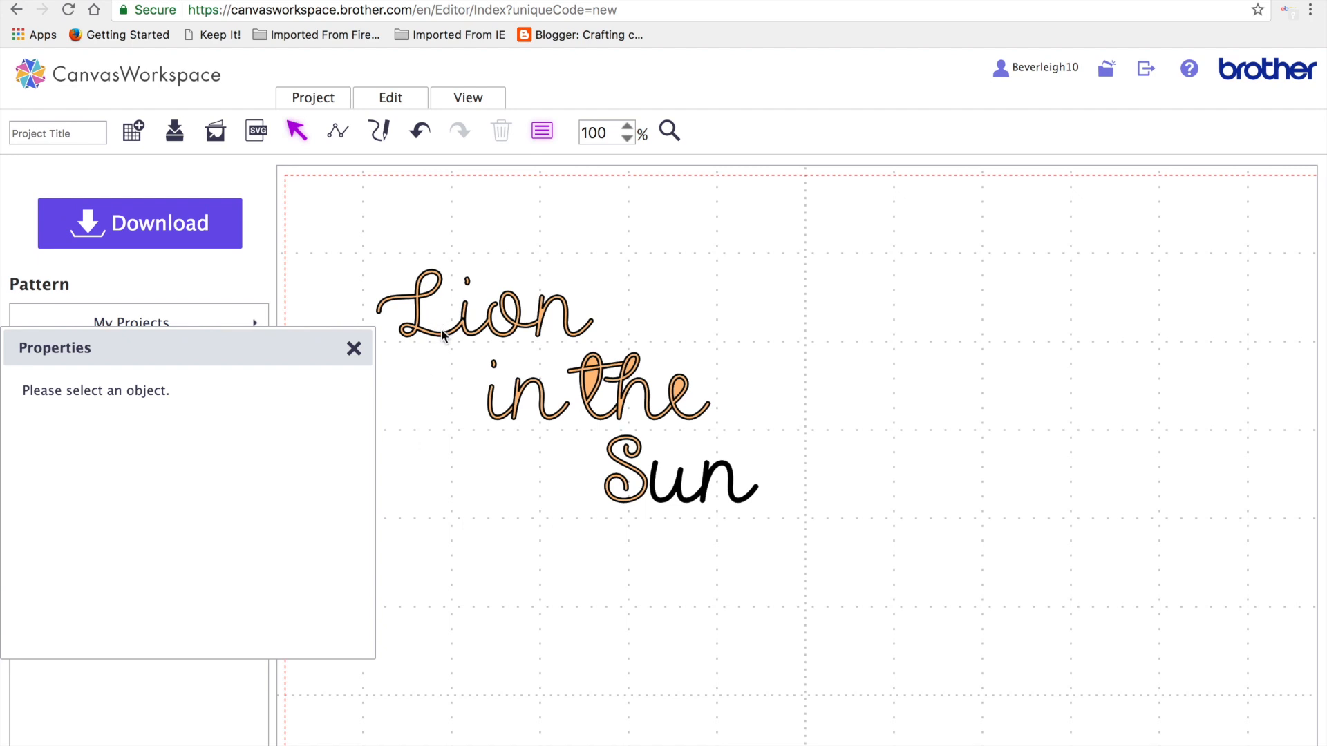
Nudge the word "Lion" slightly and undo the move.
{"action": "left_click", "coordinate": [426, 293]}
{"action": "left_click_drag", "start_coordinate": [426, 288], "coordinate": [436, 294]}
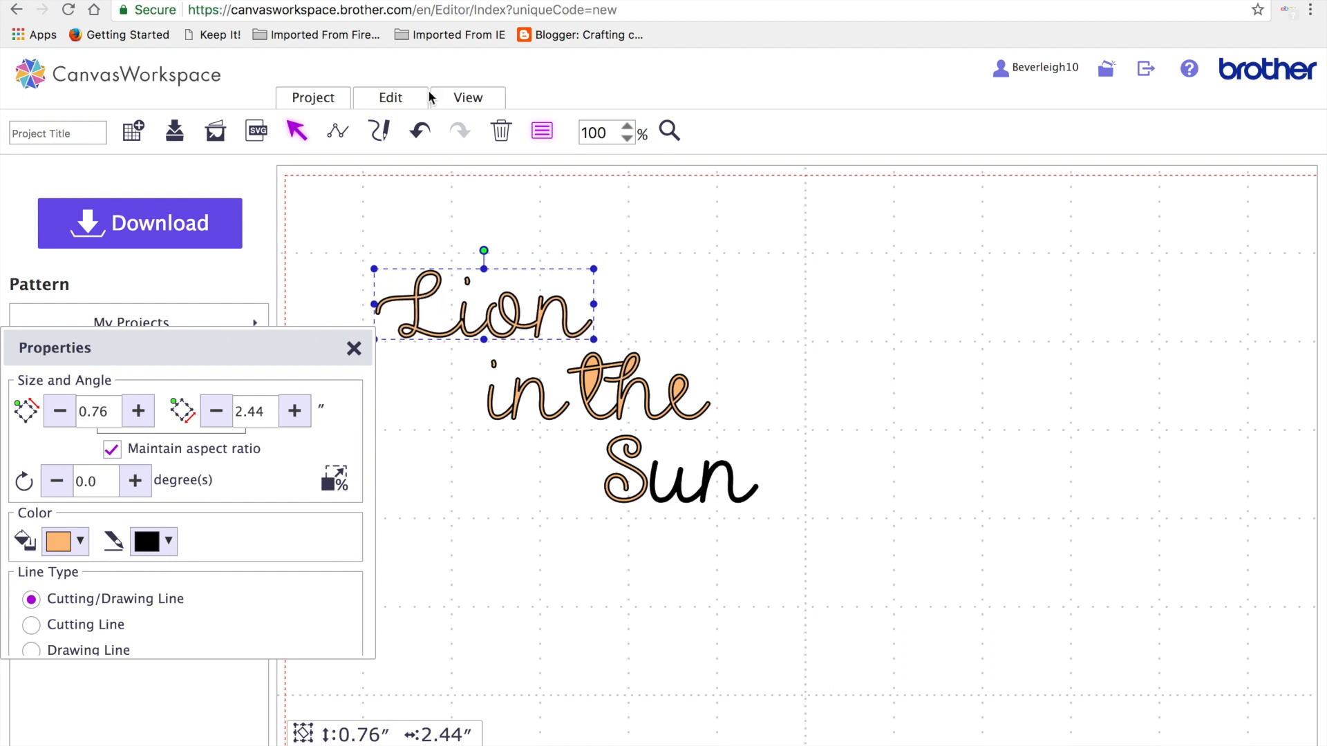
{"action": "left_click", "coordinate": [420, 131]}
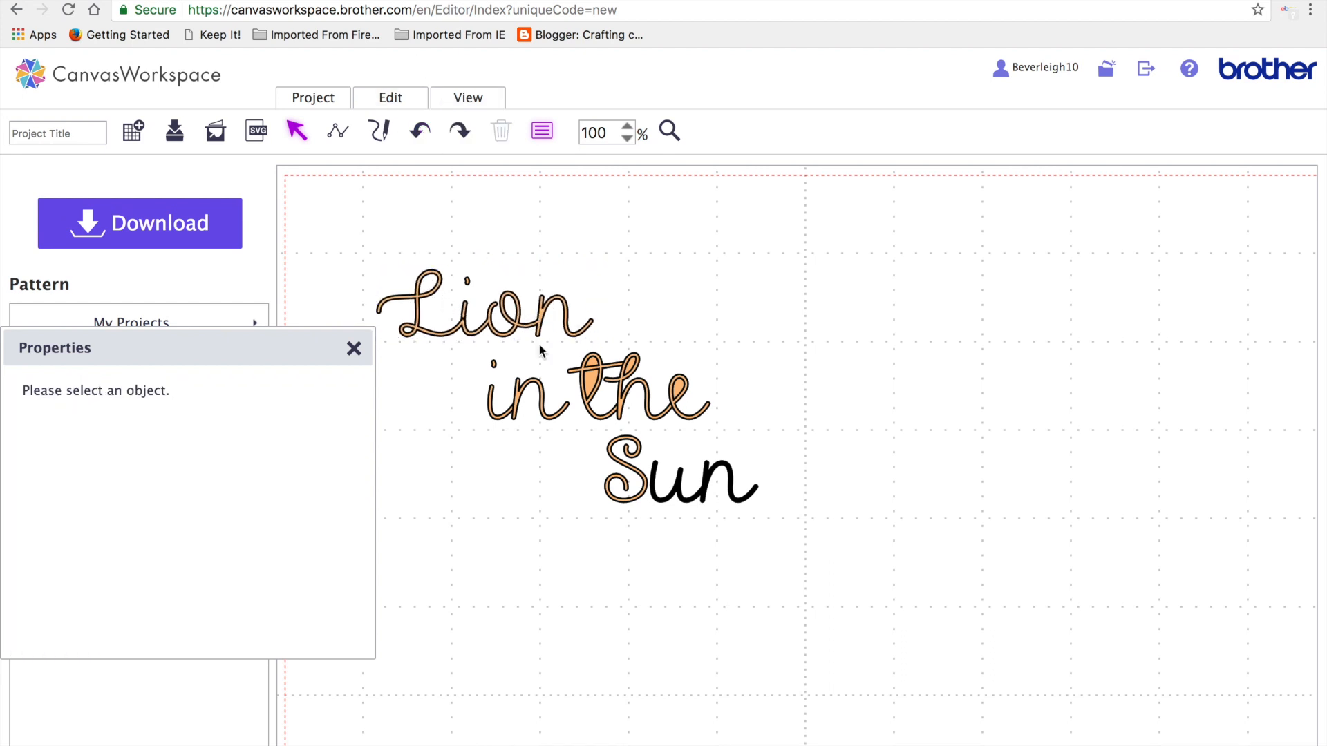
Divide the words "in the" at their overlaps.
{"action": "left_click", "coordinate": [624, 397]}
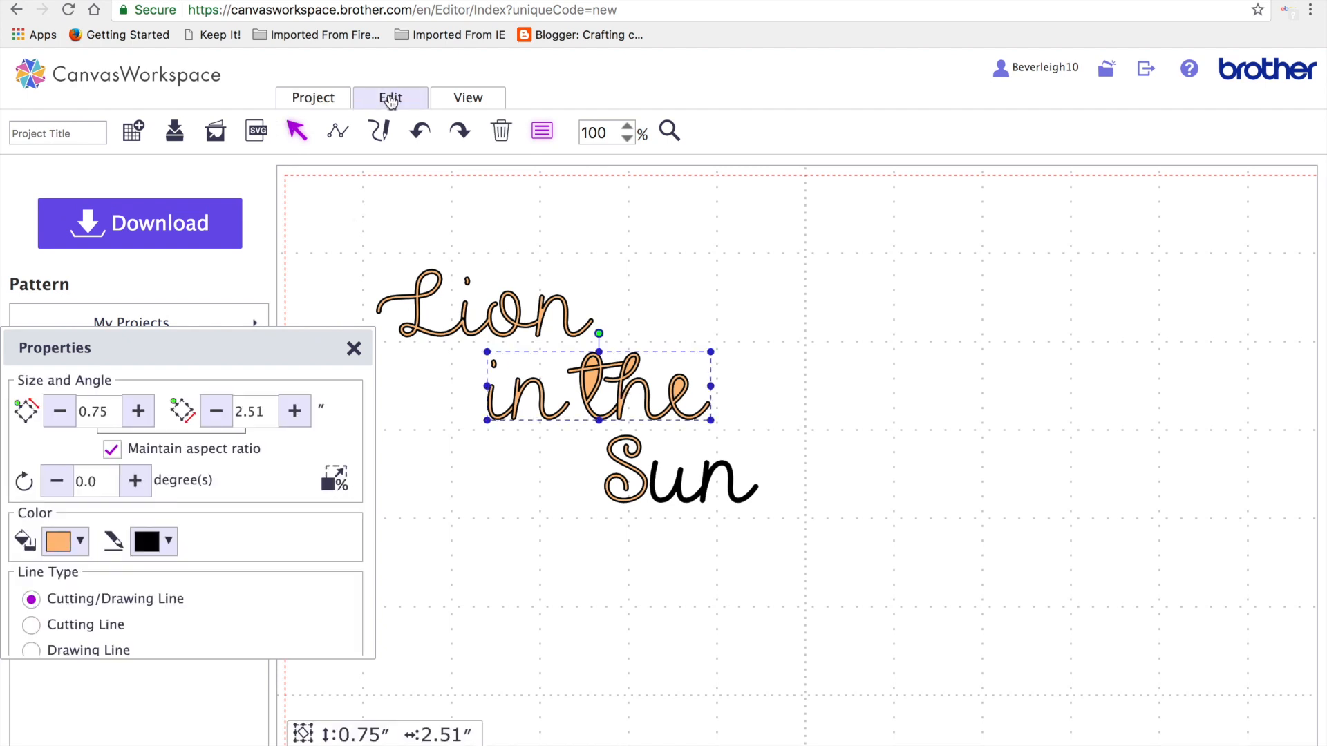
{"action": "left_click", "coordinate": [391, 98]}
{"action": "left_click", "coordinate": [459, 446]}
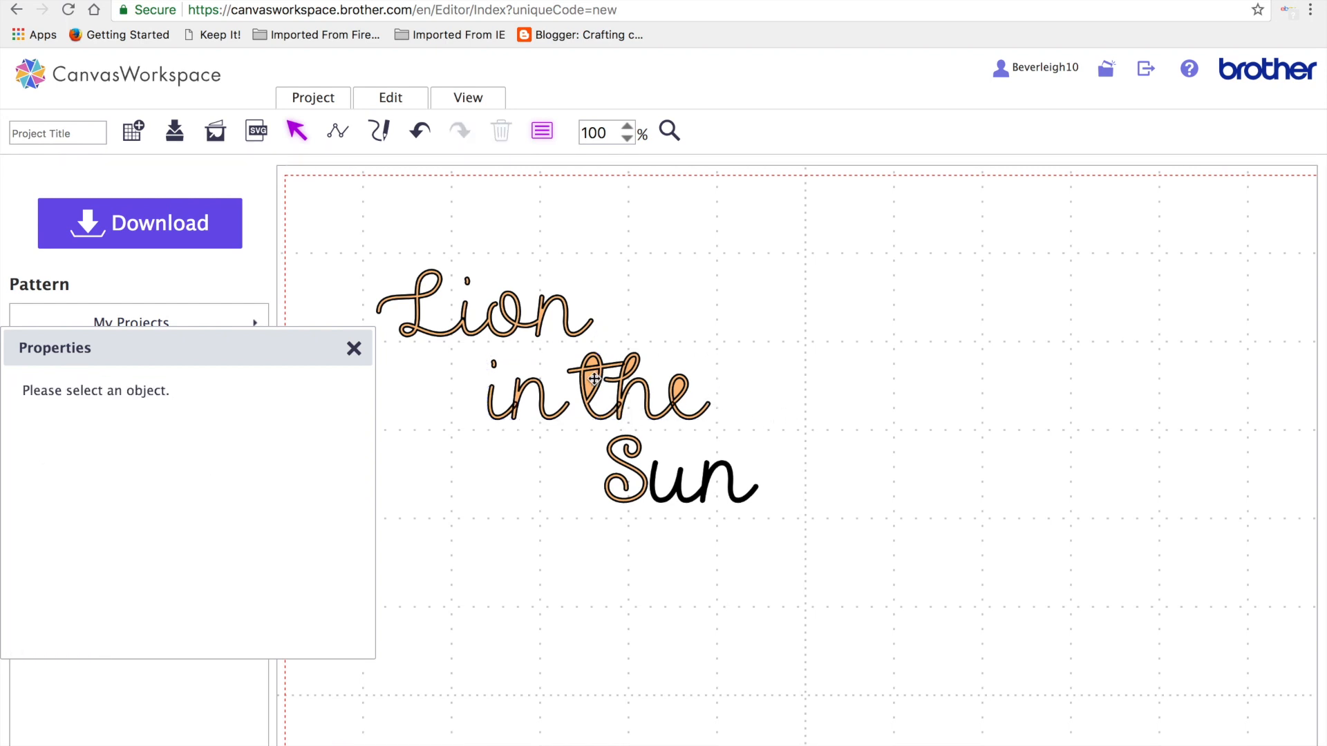
Pull the filler pieces out of the loops of the t, h and e, and delete them together.
{"action": "left_click_drag", "start_coordinate": [594, 378], "coordinate": [738, 334]}
{"action": "left_click_drag", "start_coordinate": [594, 359], "coordinate": [720, 333]}
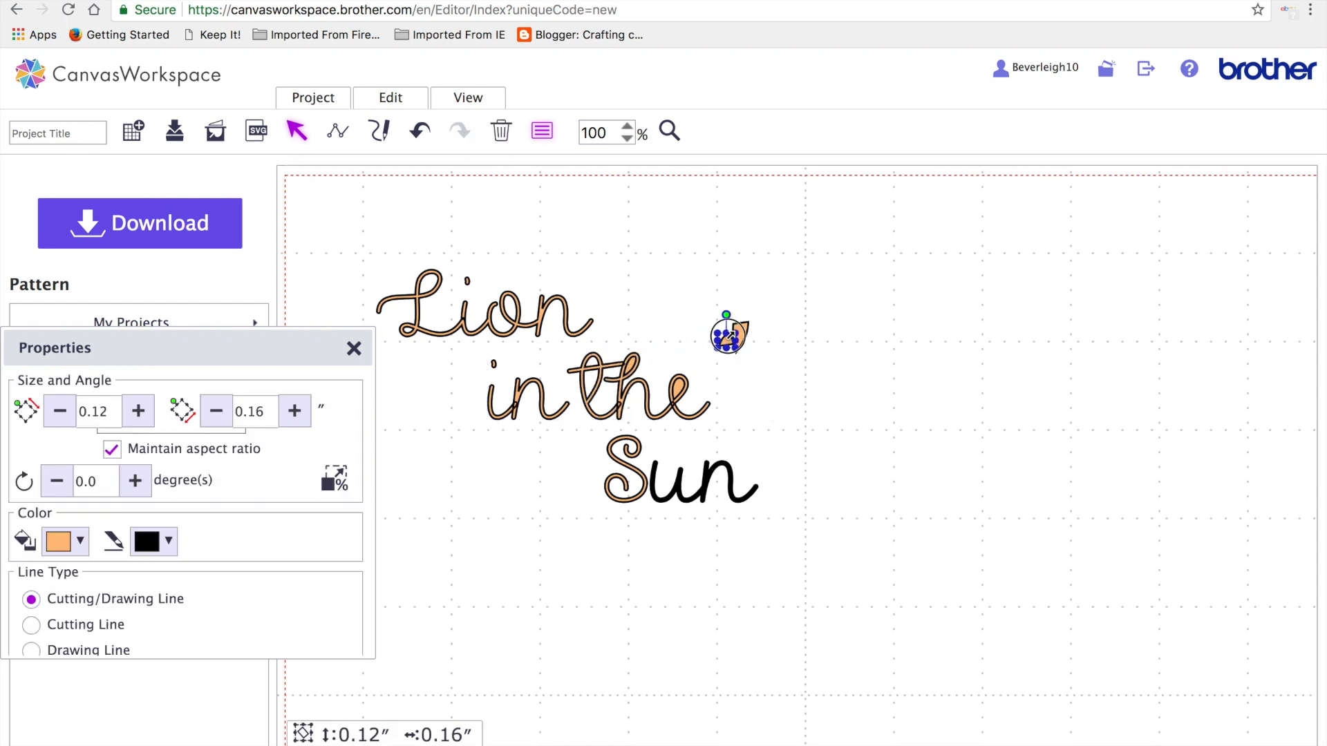
{"action": "left_click_drag", "start_coordinate": [625, 366], "coordinate": [749, 336]}
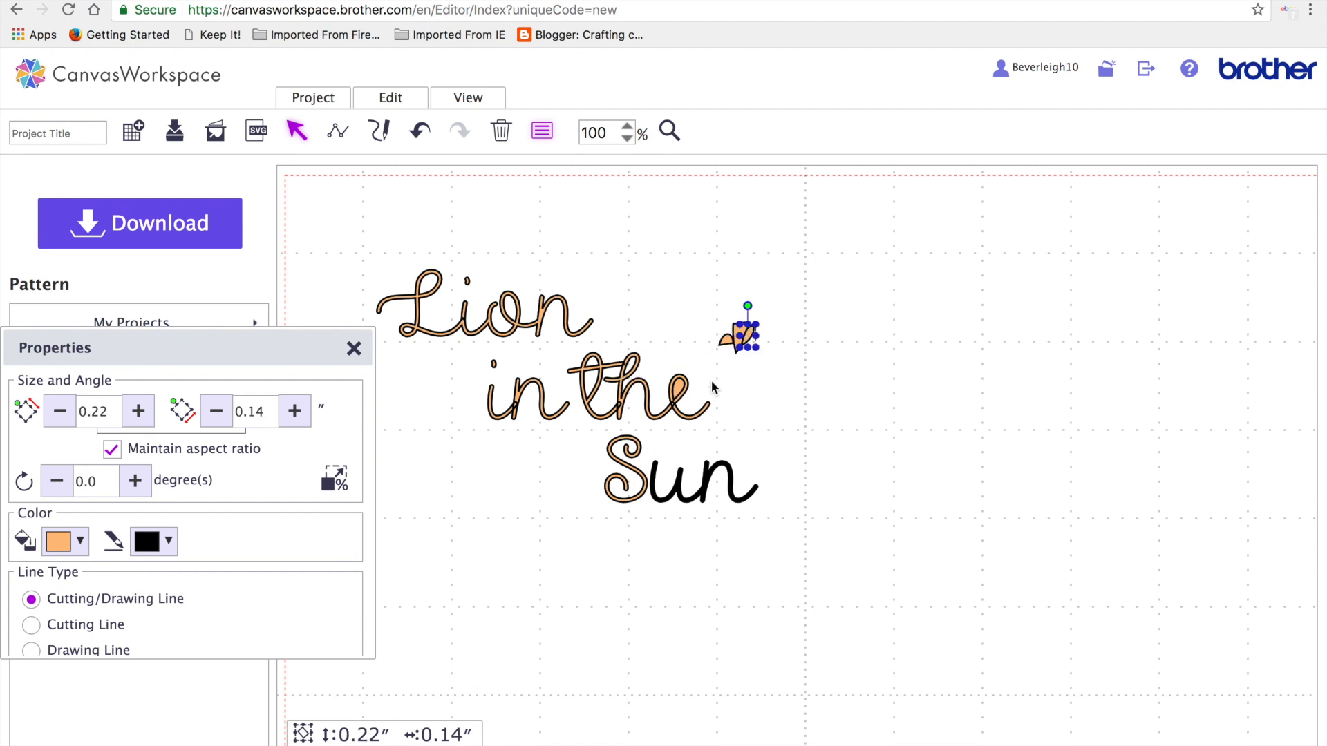
{"action": "left_click_drag", "start_coordinate": [677, 385], "coordinate": [740, 337]}
{"action": "left_click_drag", "start_coordinate": [705, 272], "coordinate": [793, 357]}
{"action": "key", "text": "Delete"}
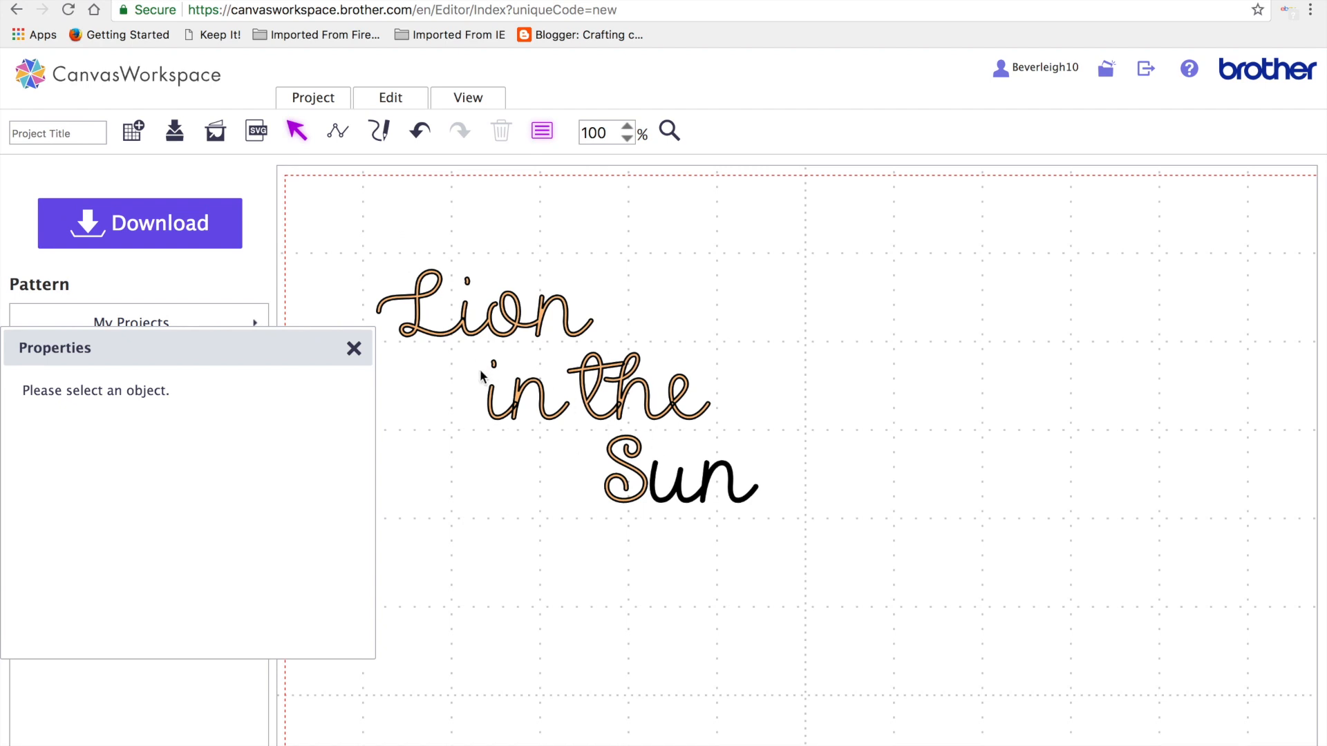
Apply the weld to the letters of "in" and move the n slightly closer to the i.
{"action": "left_click_drag", "start_coordinate": [474, 359], "coordinate": [544, 429]}
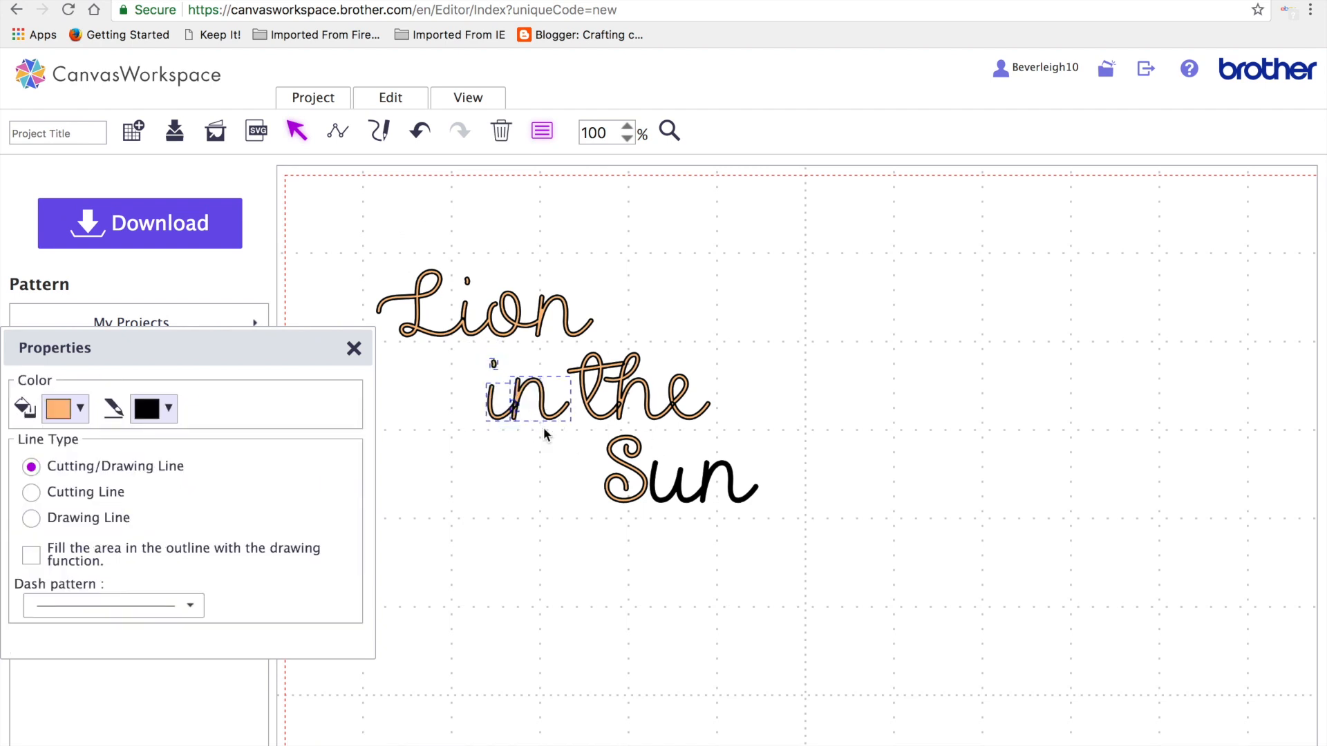
{"action": "left_click", "coordinate": [389, 100]}
{"action": "left_click", "coordinate": [401, 249]}
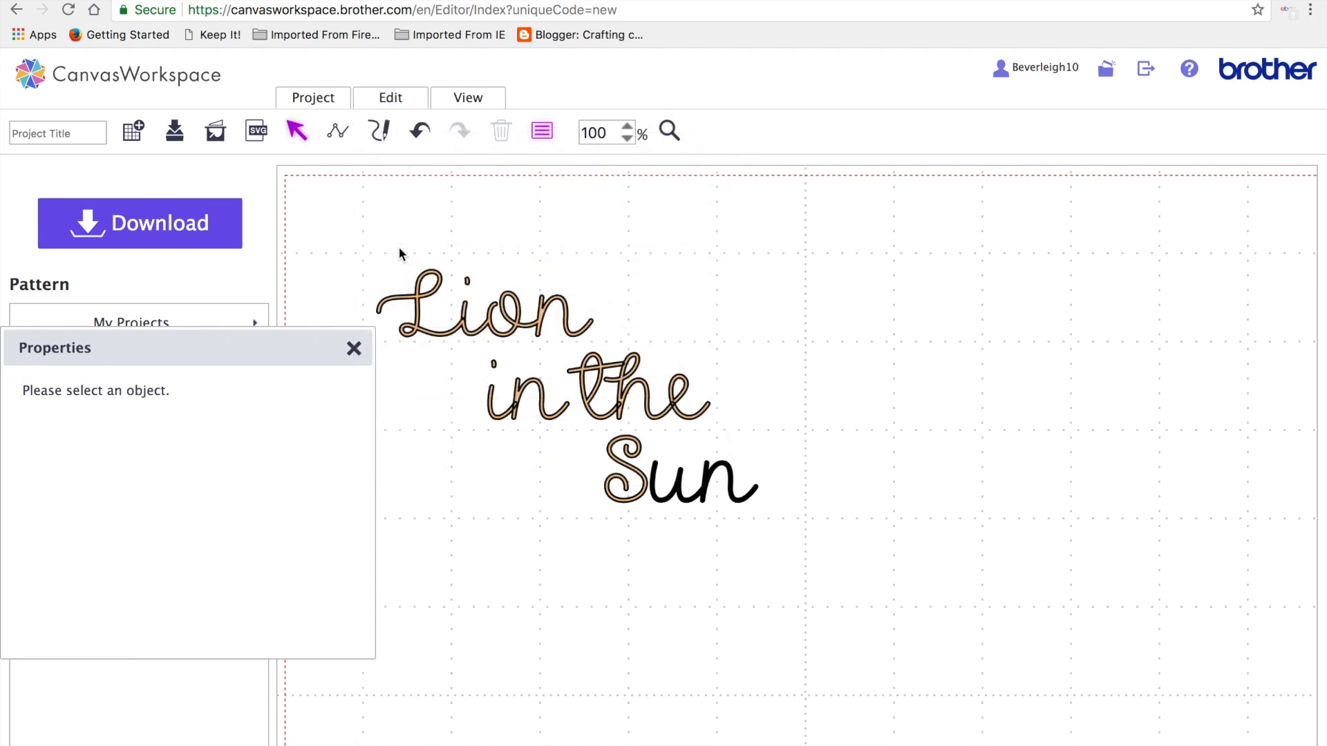
{"action": "left_click_drag", "start_coordinate": [473, 352], "coordinate": [544, 425]}
{"action": "left_click", "coordinate": [391, 98]}
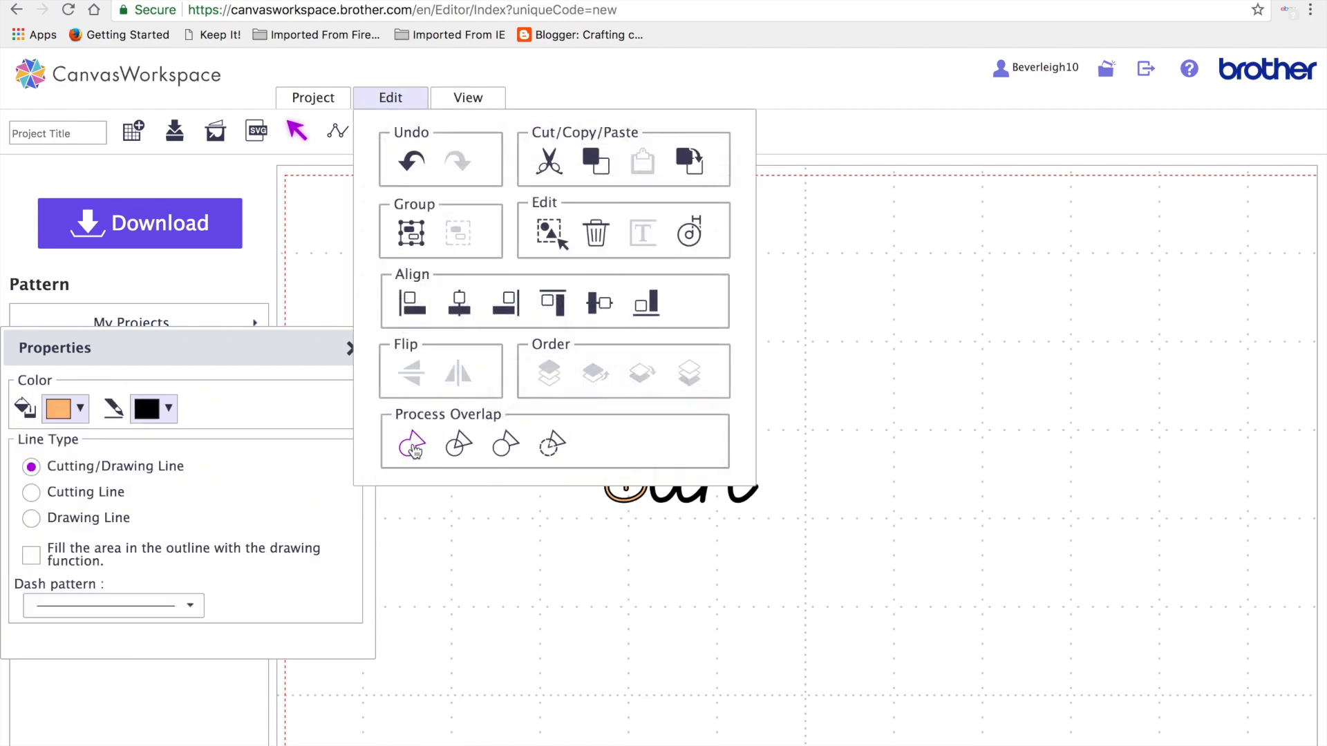
{"action": "left_click", "coordinate": [412, 442]}
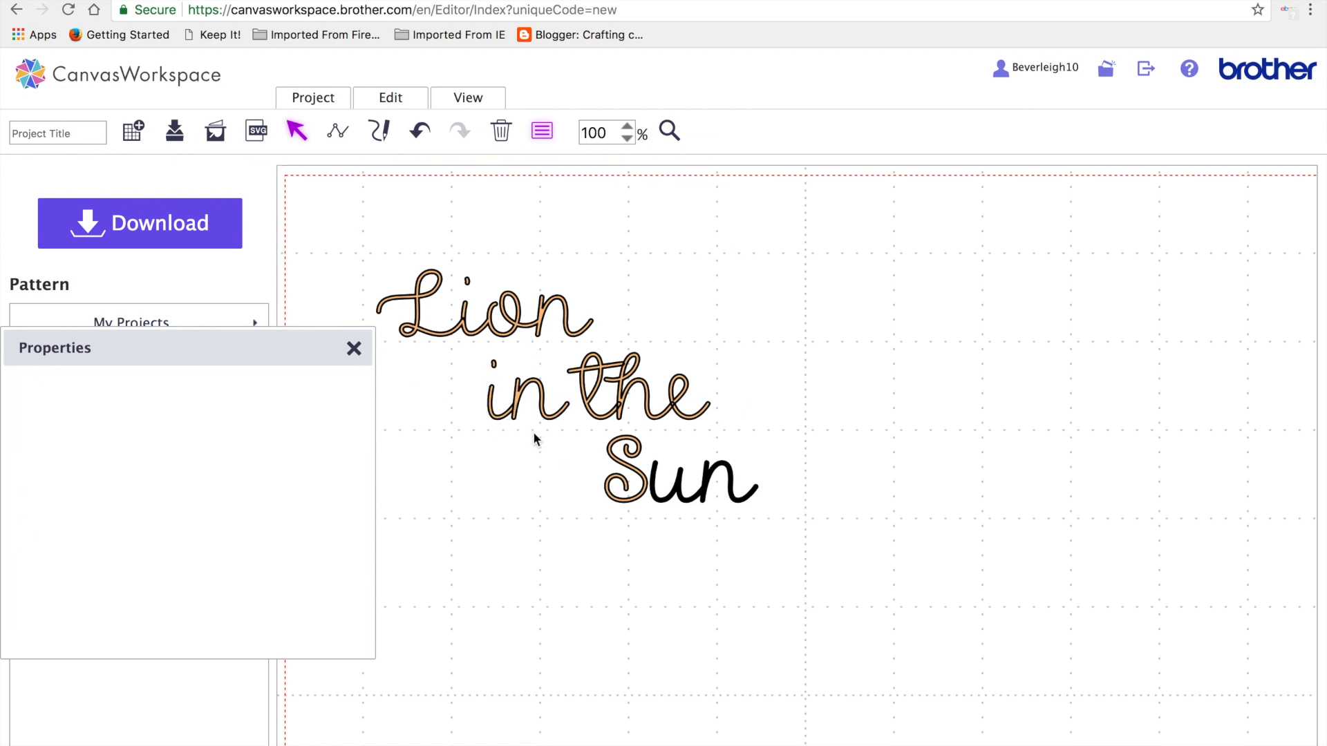
{"action": "left_click", "coordinate": [515, 393]}
{"action": "left_click_drag", "start_coordinate": [516, 393], "coordinate": [513, 391]}
{"action": "left_click", "coordinate": [530, 469]}
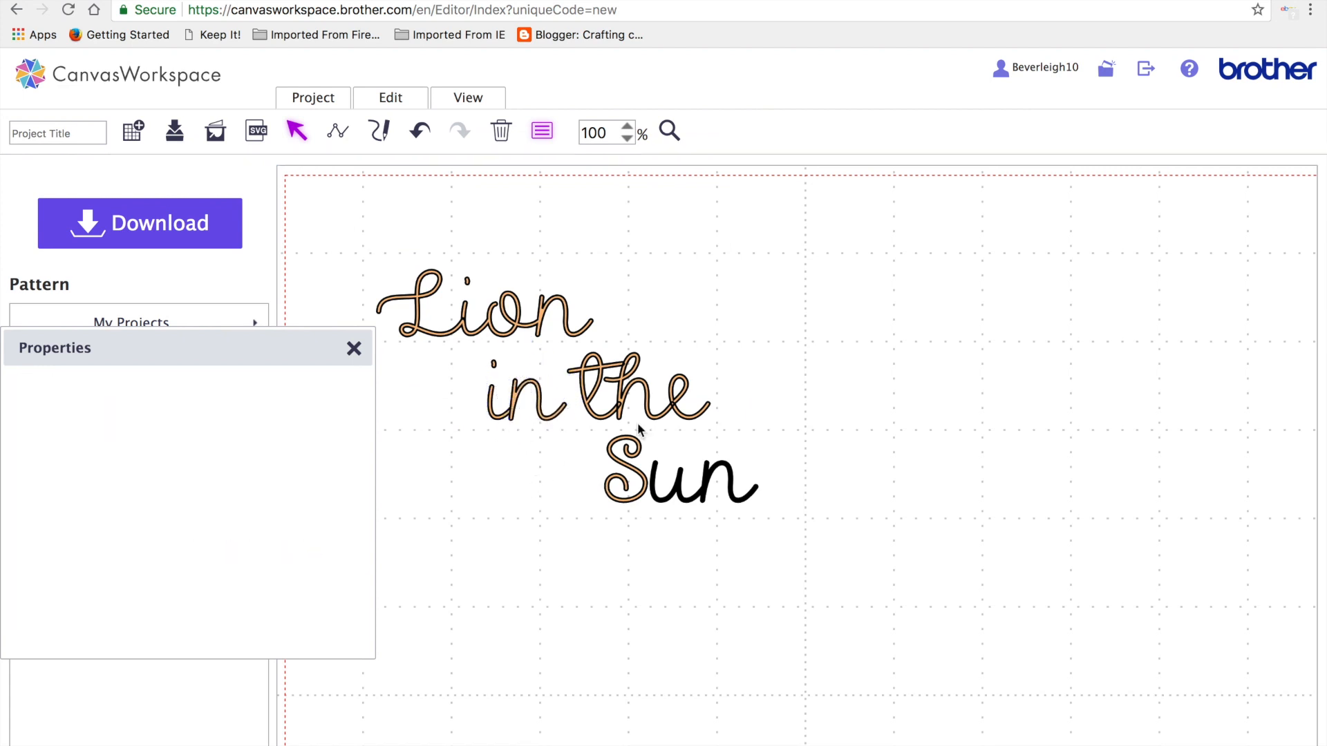
Weld the overlapping letters of "the" into one shape.
{"action": "left_click_drag", "start_coordinate": [731, 427], "coordinate": [570, 349]}
{"action": "left_click", "coordinate": [393, 104]}
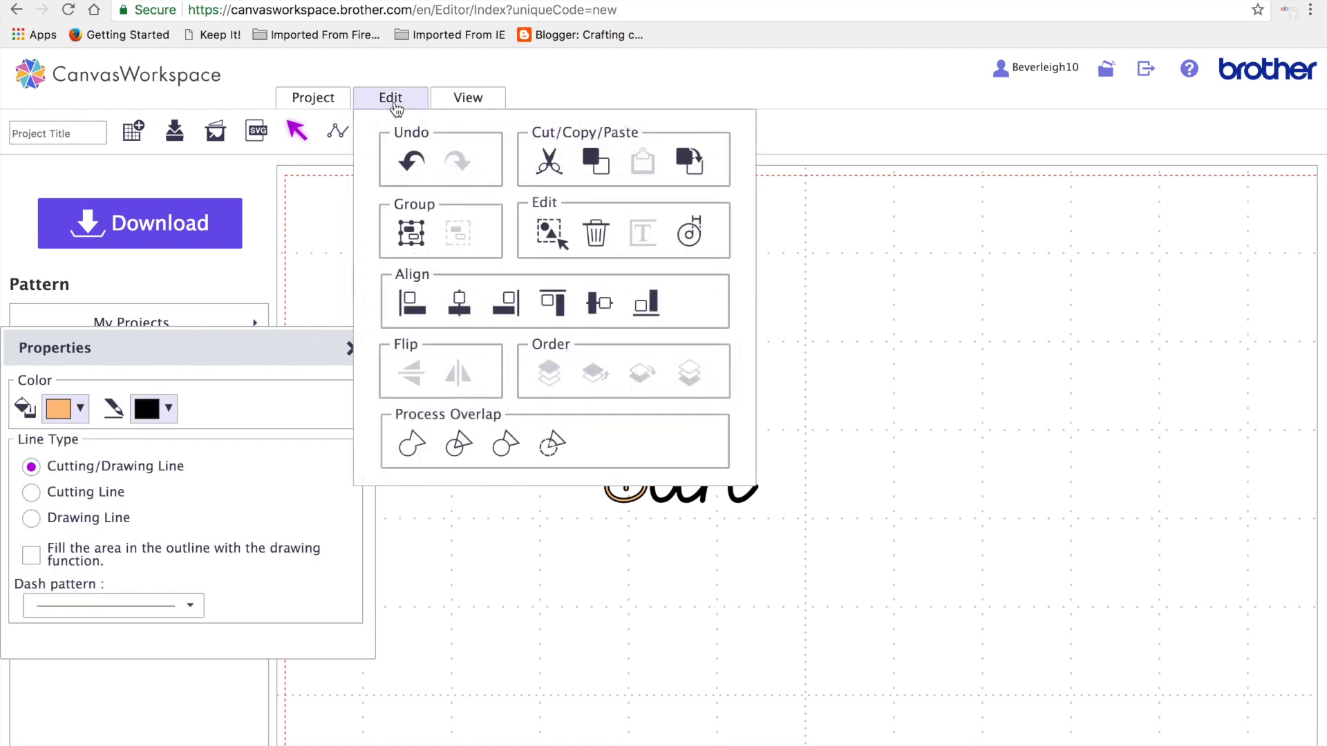
{"action": "left_click", "coordinate": [412, 446]}
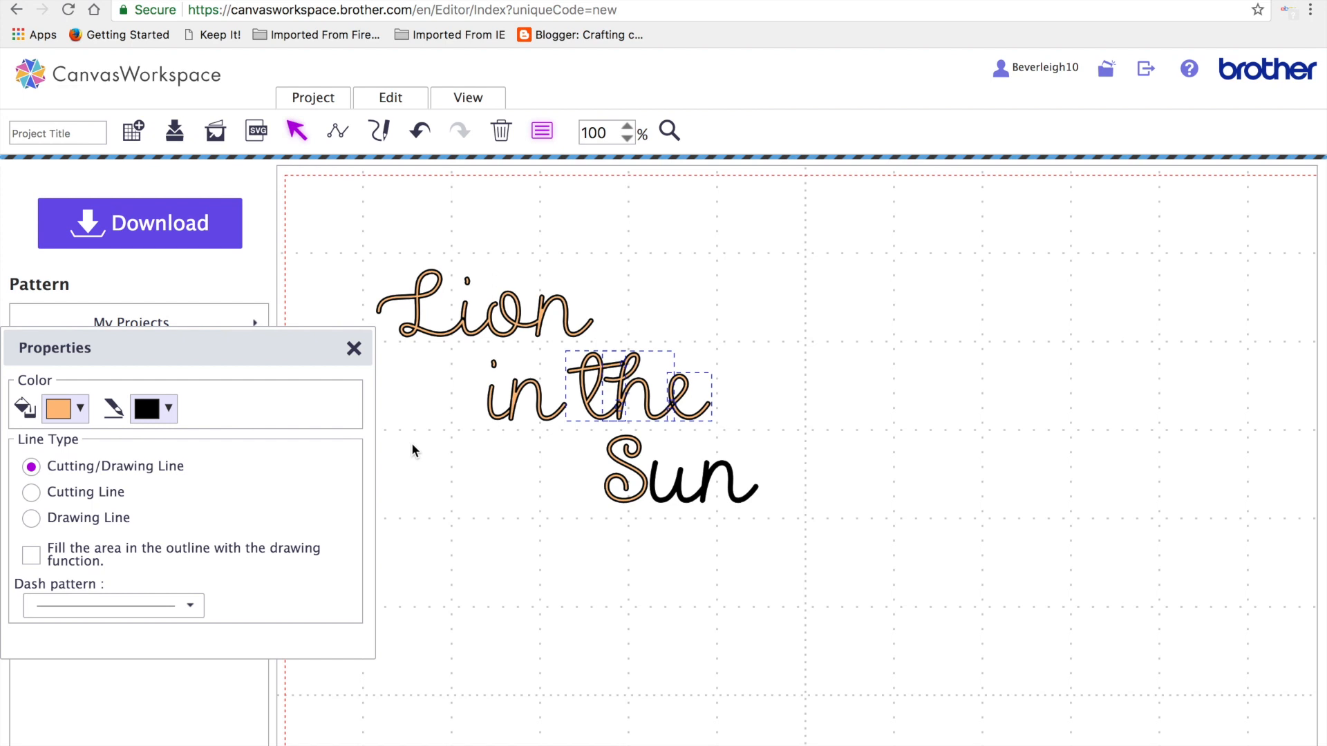
{"action": "left_click", "coordinate": [412, 447]}
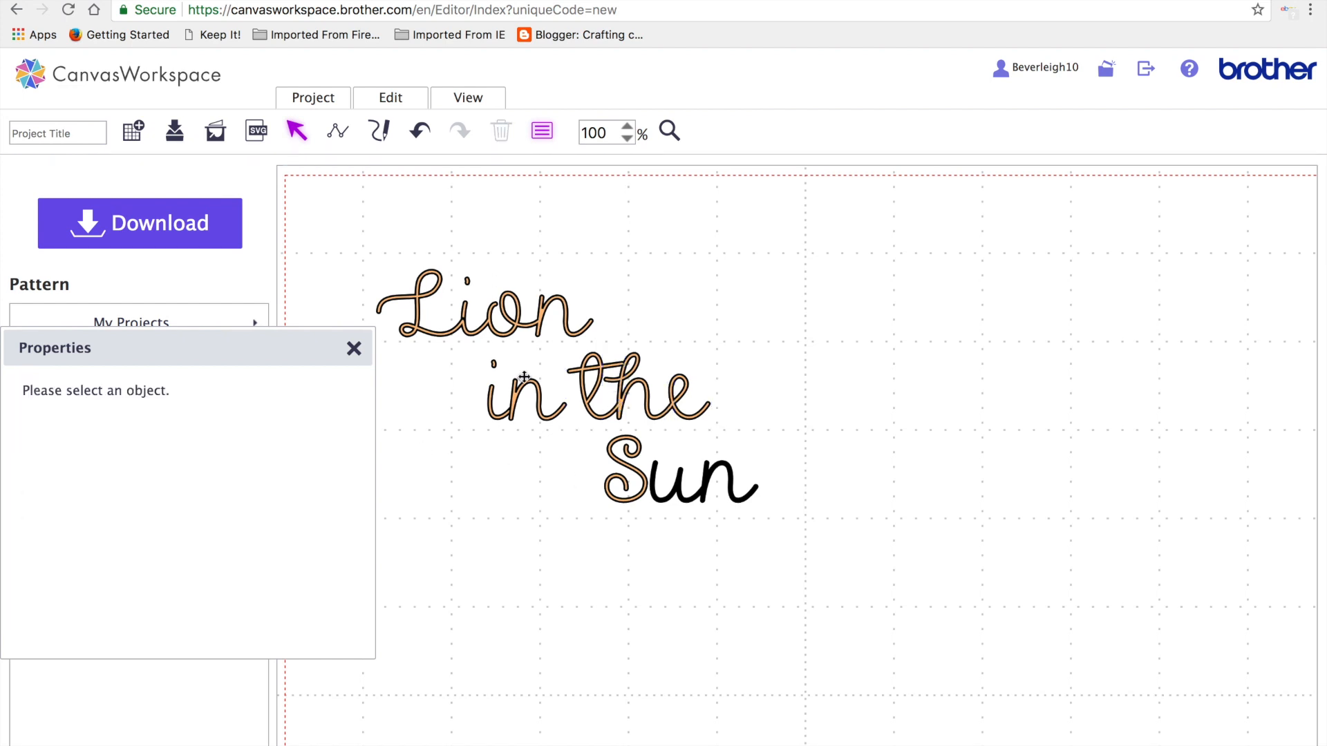
Select all of the lettering, fill it with black, and close its properties.
{"action": "left_click_drag", "start_coordinate": [372, 247], "coordinate": [951, 668]}
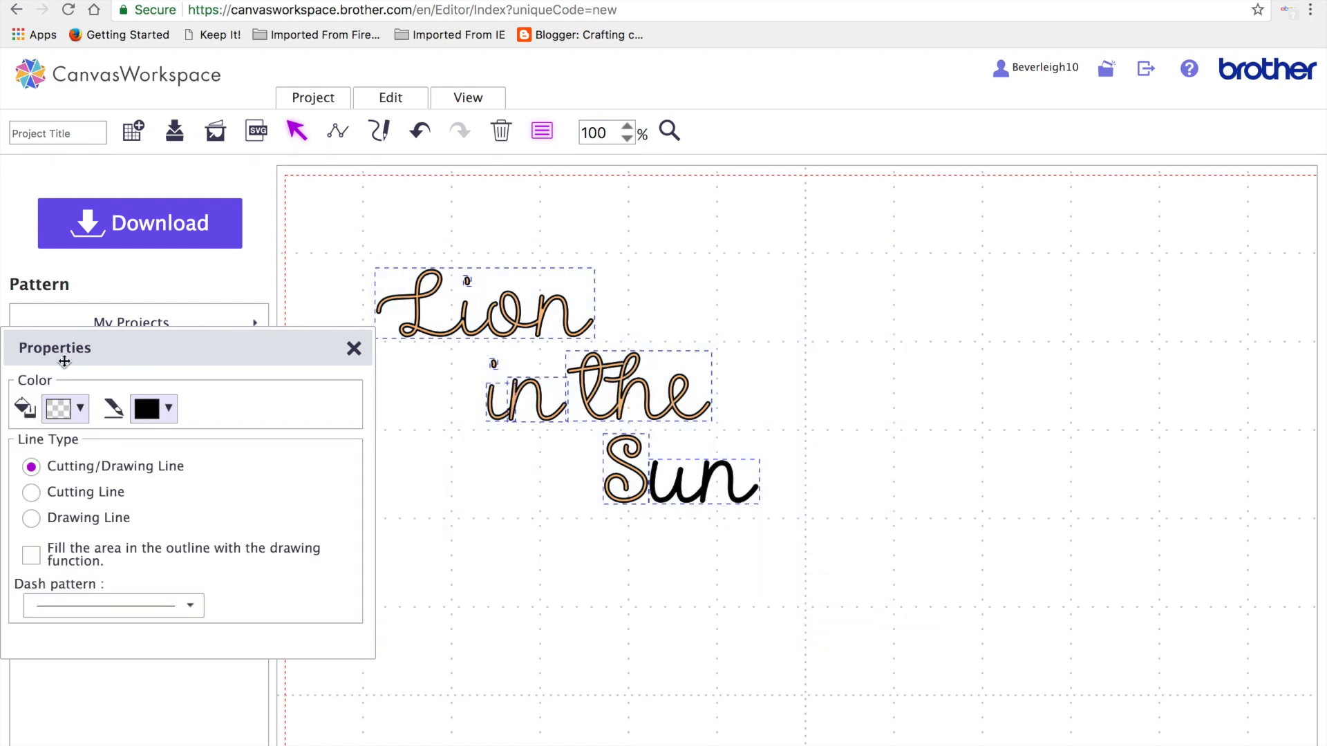
{"action": "left_click", "coordinate": [65, 408]}
{"action": "left_click", "coordinate": [115, 447]}
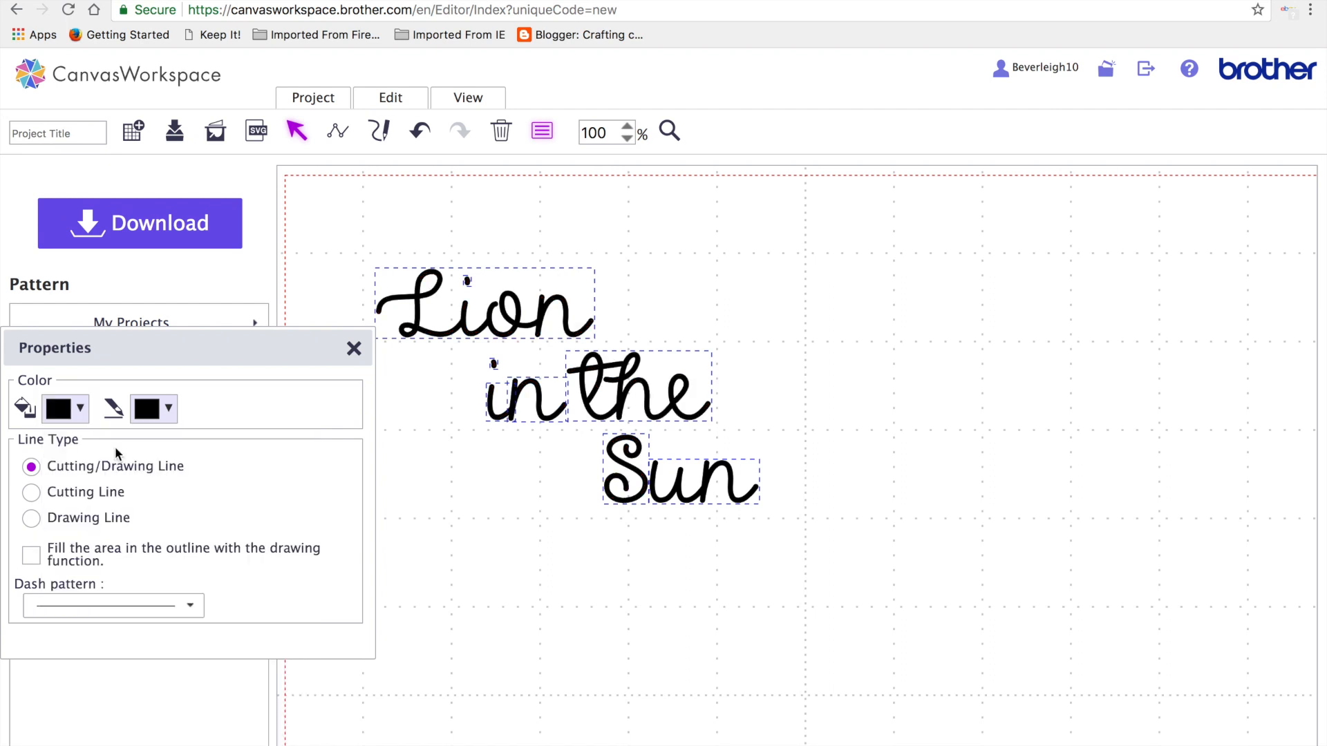
{"action": "left_click", "coordinate": [504, 610]}
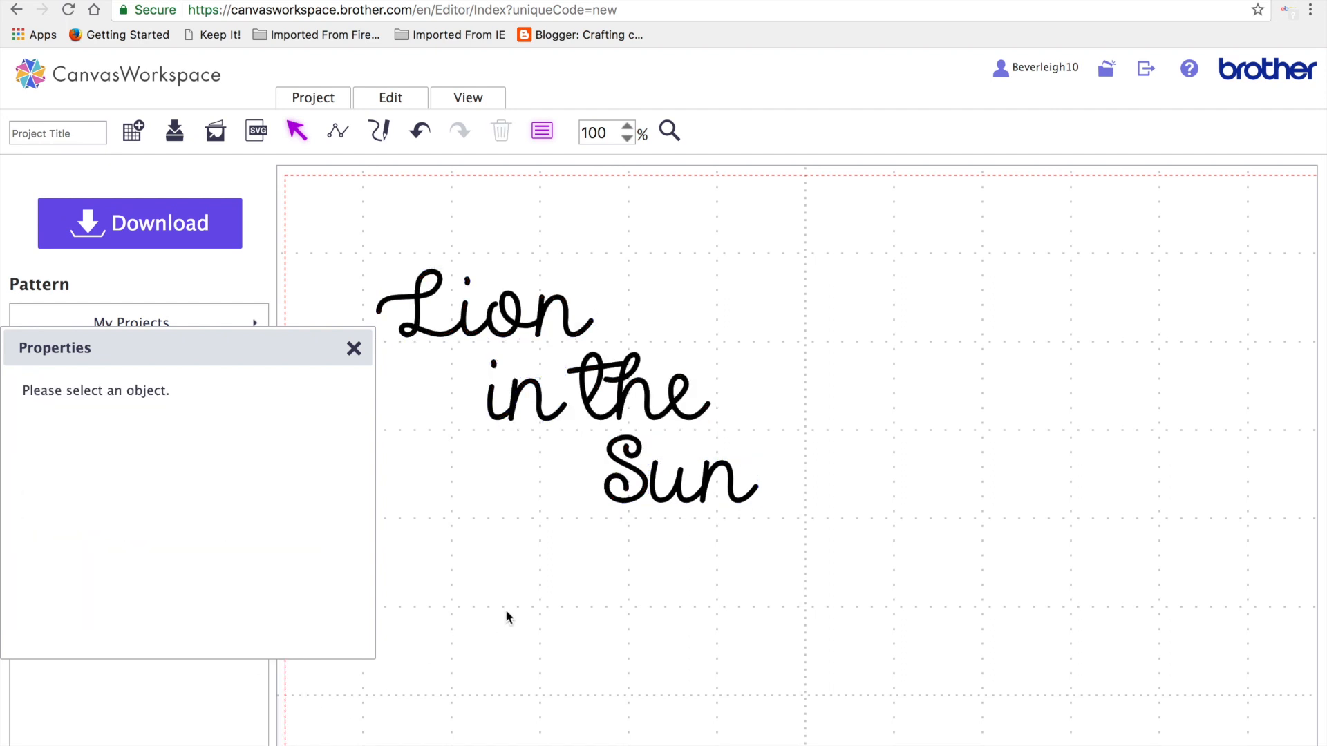
{"action": "left_click", "coordinate": [355, 347]}
Title the project "lion in the sun" and check the available file transfer methods.
{"action": "left_click", "coordinate": [85, 131]}
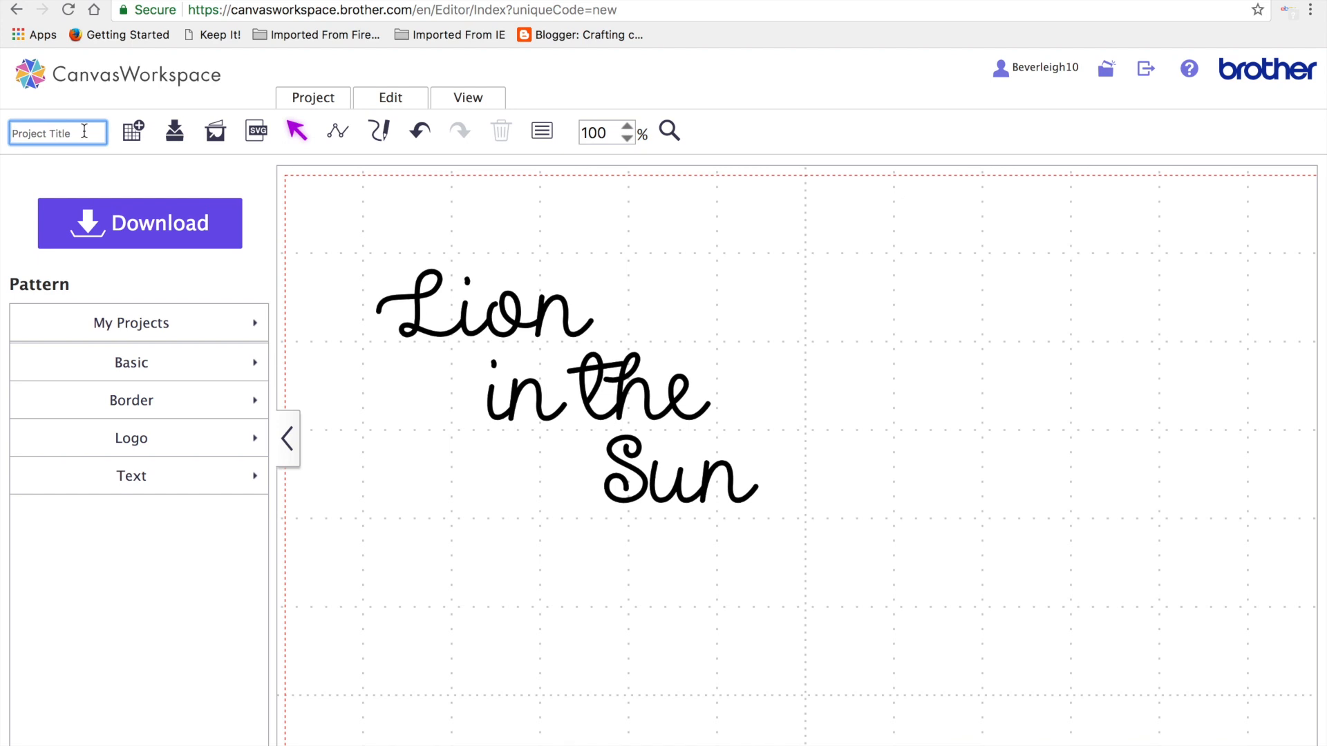
{"action": "type", "text": "lion in the sun"}
{"action": "left_click", "coordinate": [151, 227]}
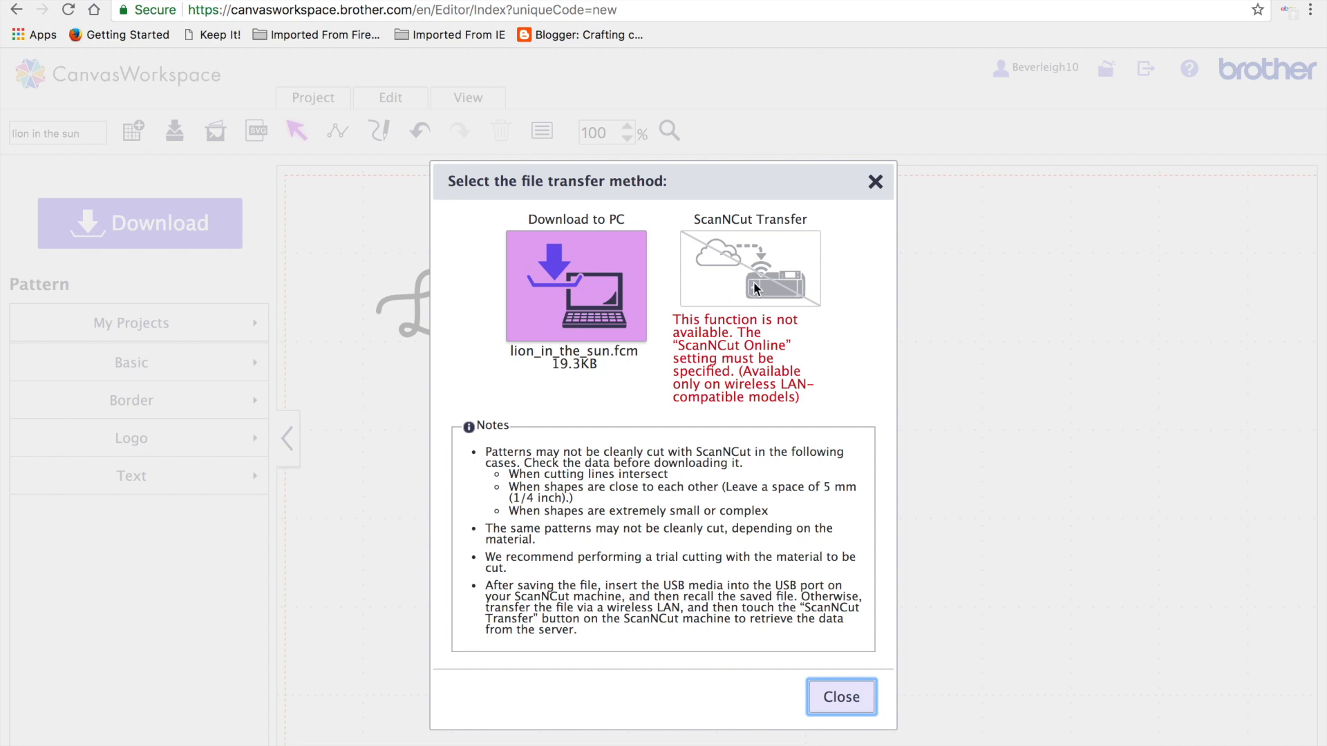
{"action": "left_click", "coordinate": [875, 181]}
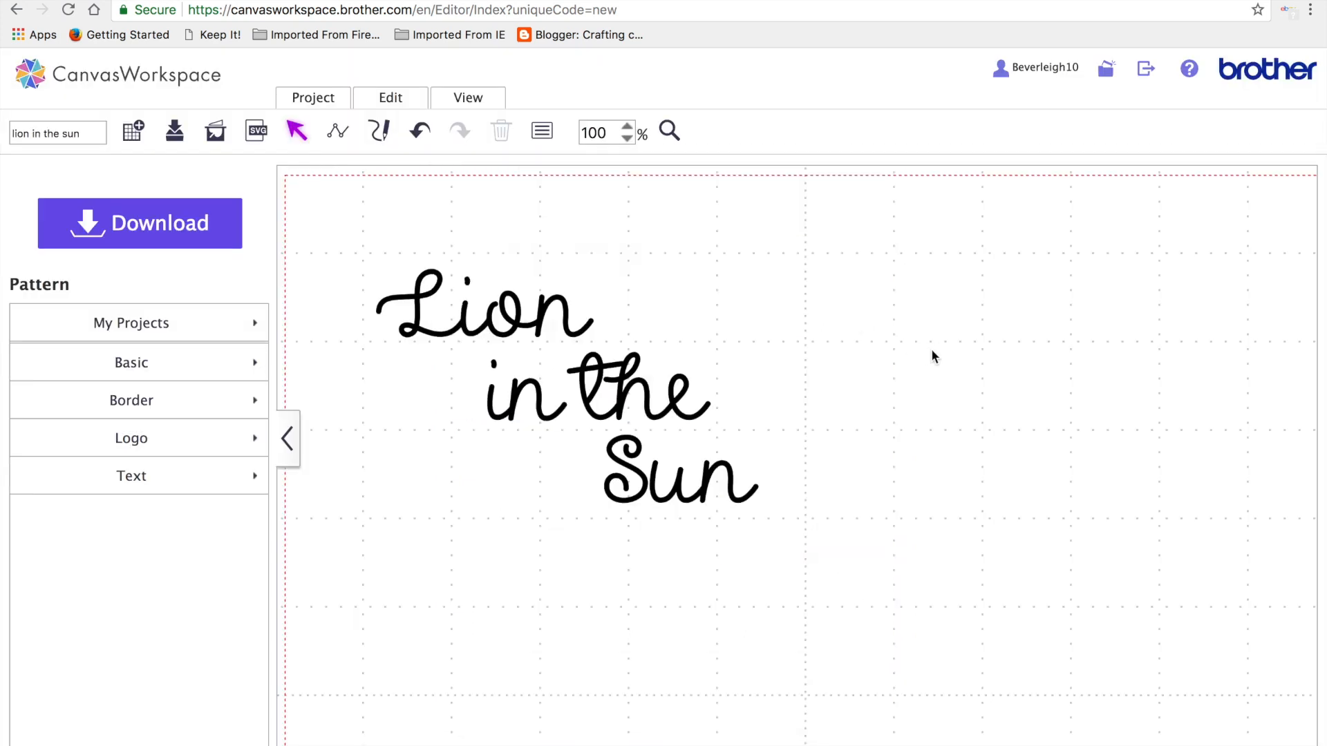
Set all of the lettering to Drawing Line and enable filling the area in the outline with the drawing function.
{"action": "left_click_drag", "start_coordinate": [351, 253], "coordinate": [775, 557]}
{"action": "left_click", "coordinate": [542, 132]}
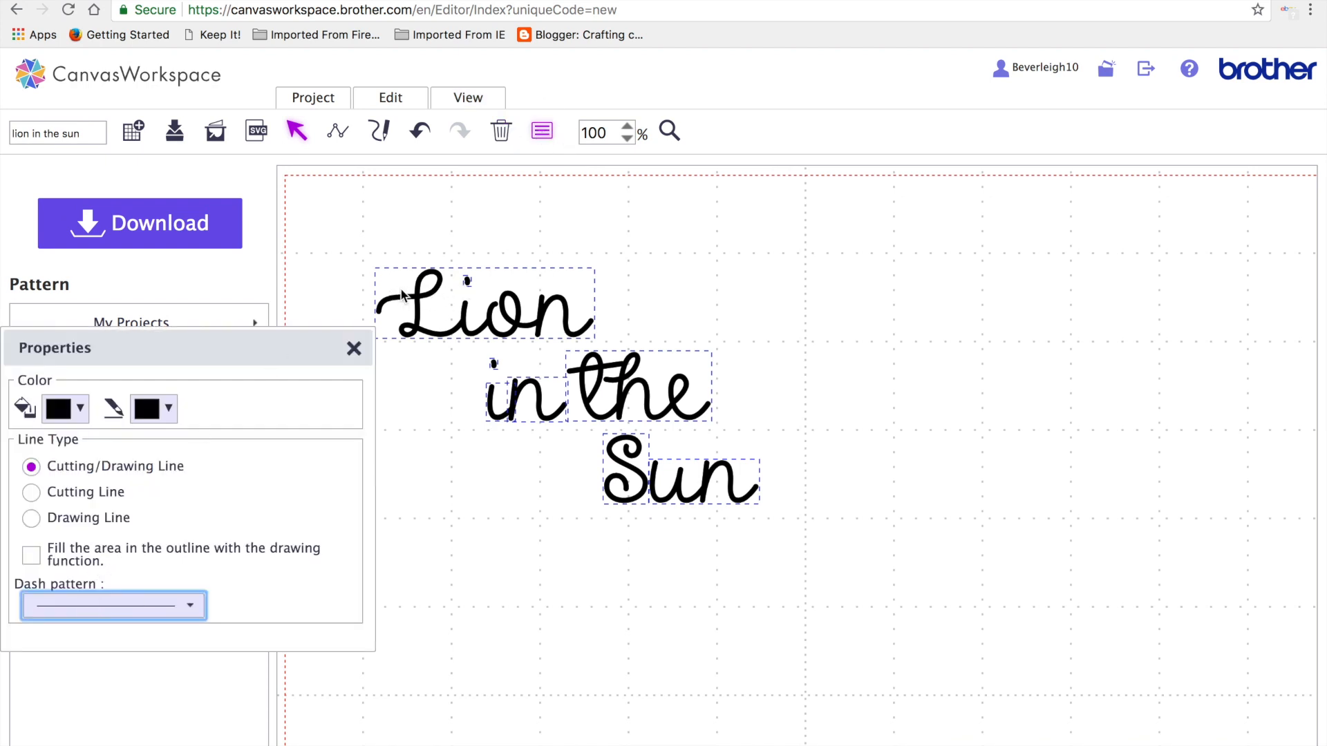
{"action": "left_click", "coordinate": [32, 519]}
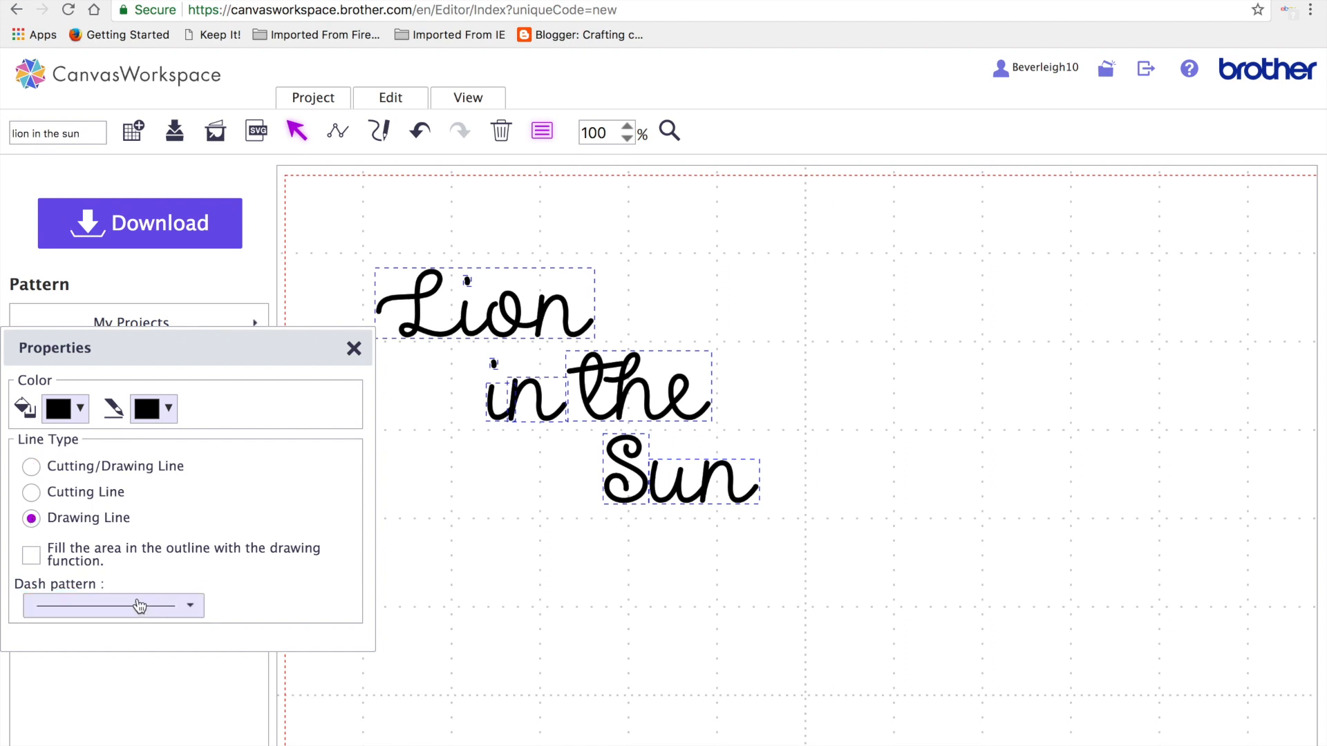
{"action": "left_click", "coordinate": [32, 558]}
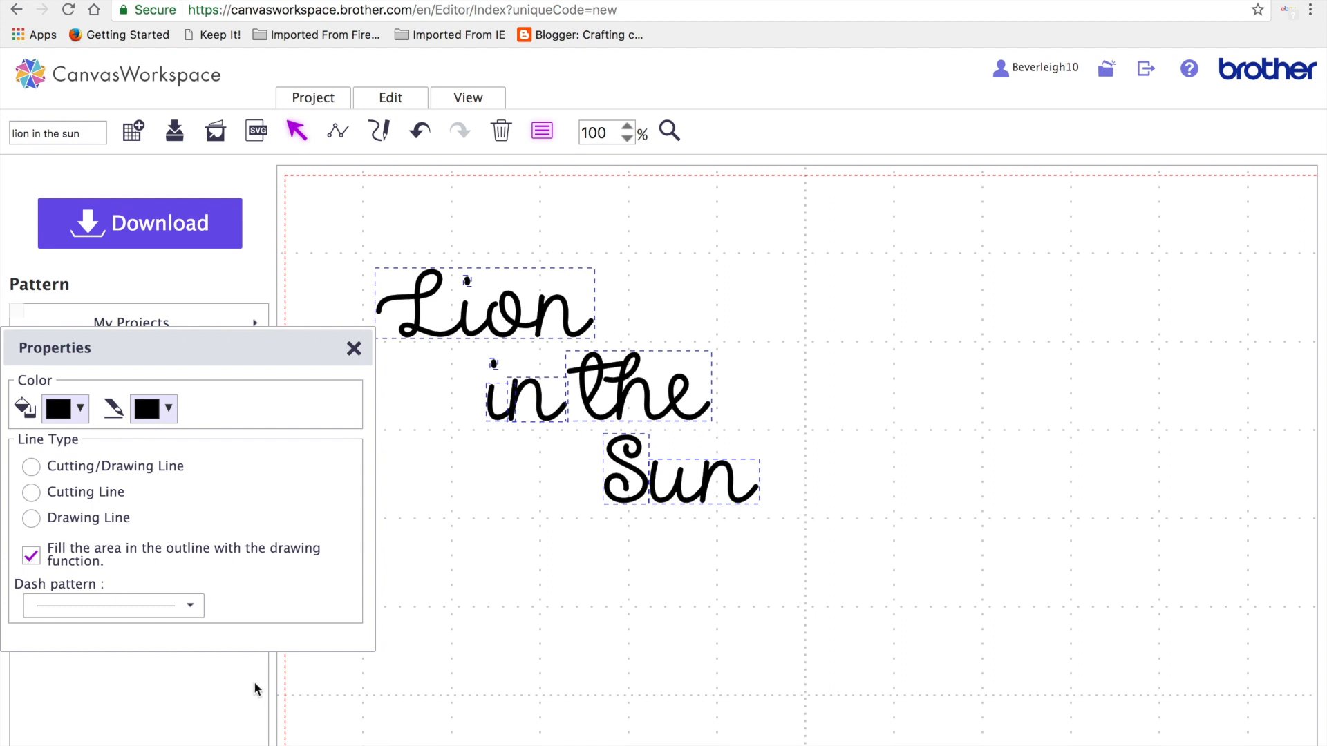
{"action": "left_click", "coordinate": [618, 554]}
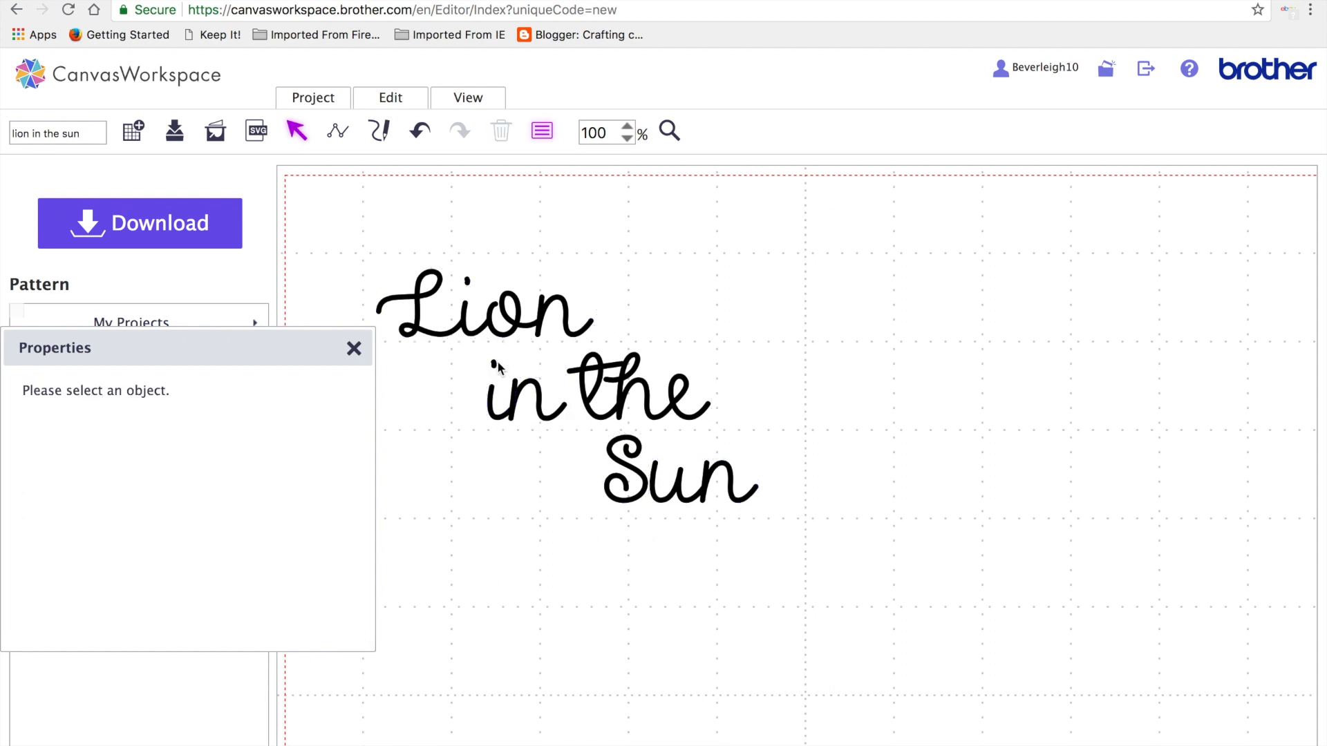
Group all the lettering into one object and check the group's line type and fill settings.
{"action": "left_click_drag", "start_coordinate": [346, 198], "coordinate": [746, 452]}
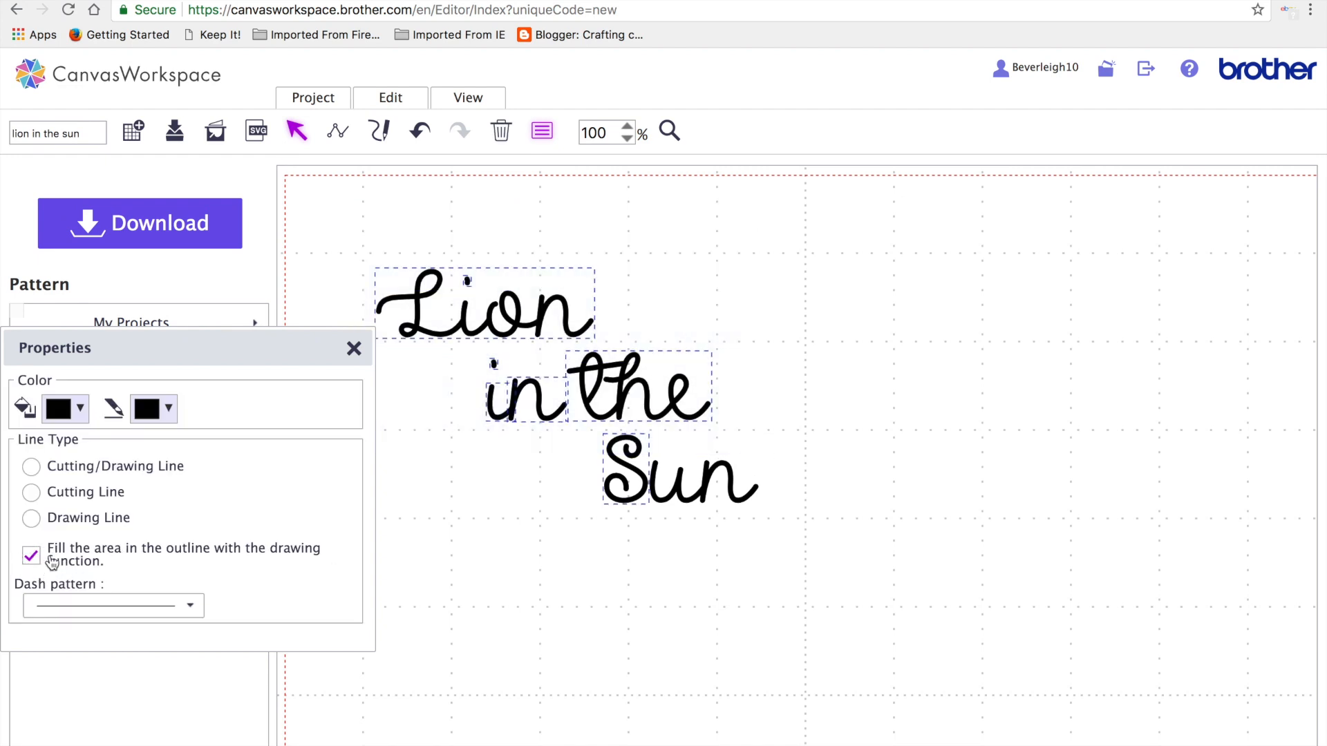
{"action": "left_click_drag", "start_coordinate": [375, 237], "coordinate": [904, 584]}
{"action": "left_click", "coordinate": [391, 97]}
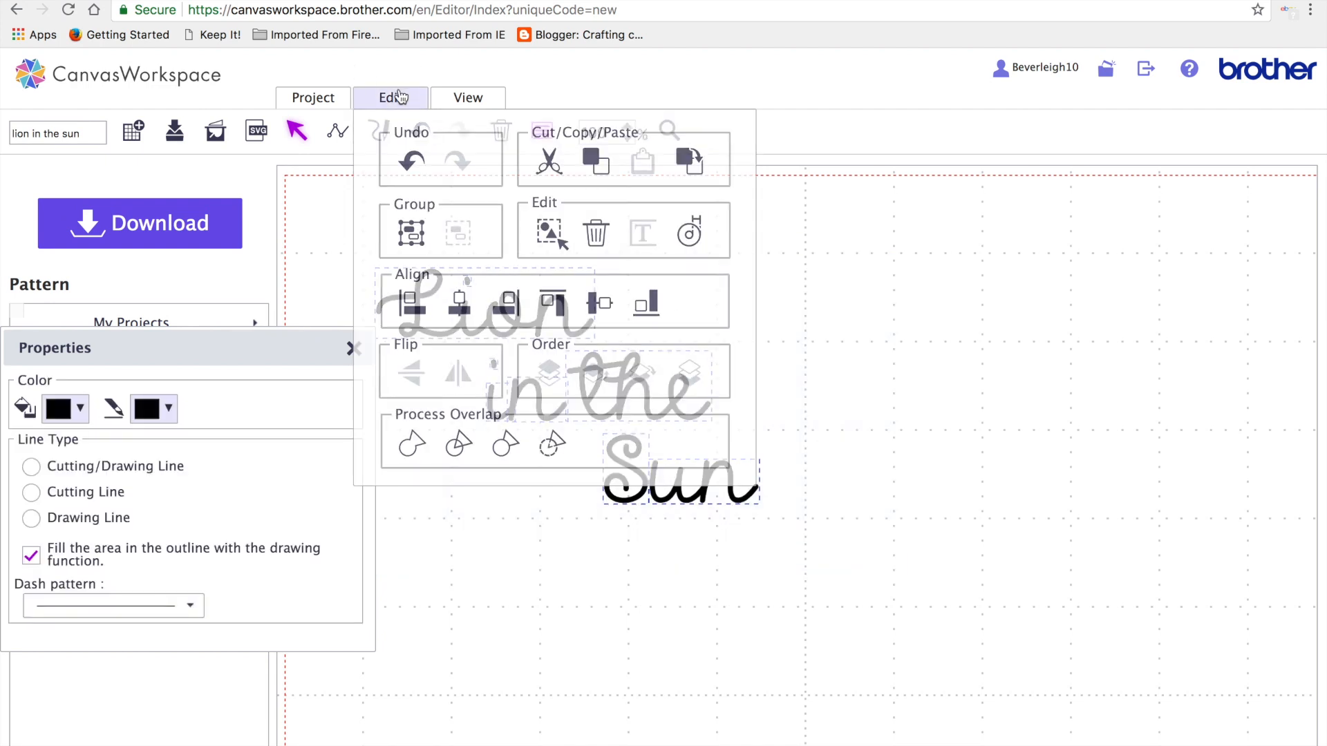
{"action": "left_click", "coordinate": [413, 232]}
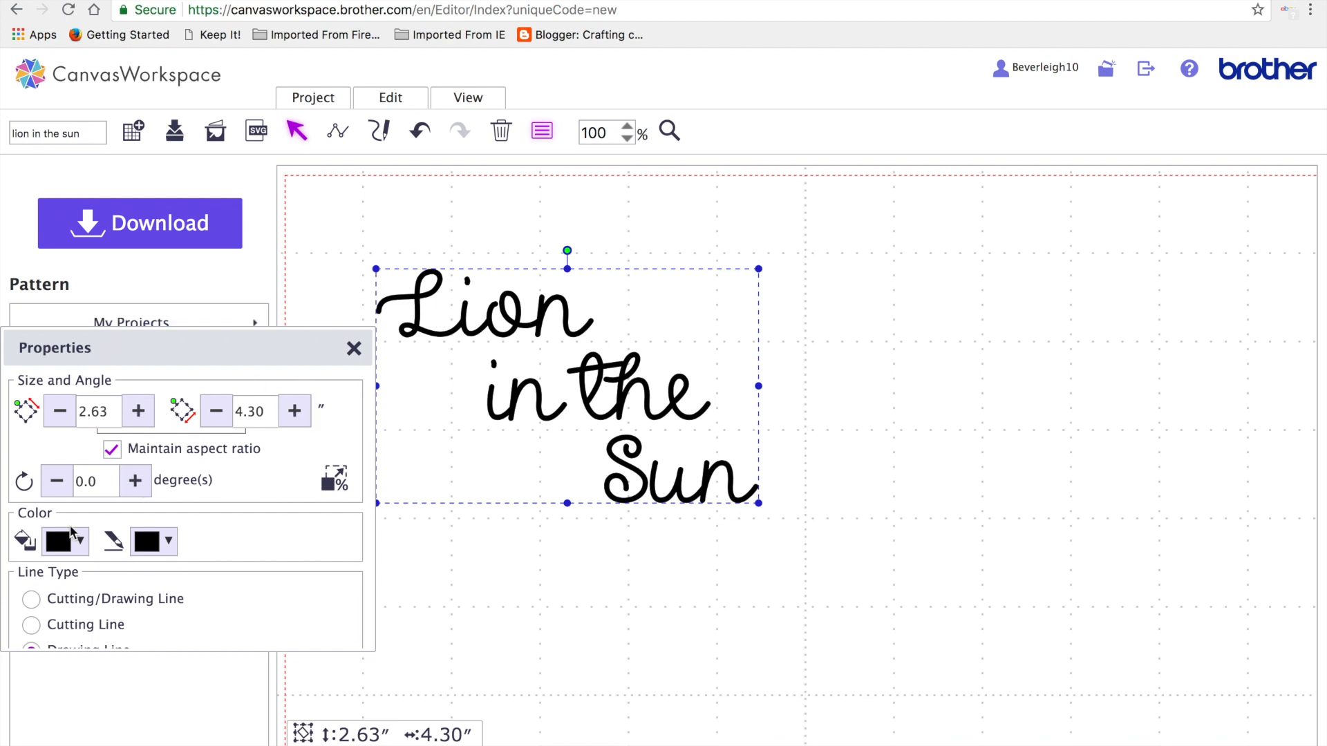
{"action": "scroll", "coordinate": [78, 556], "scroll_direction": "down", "scroll_amount": 3}
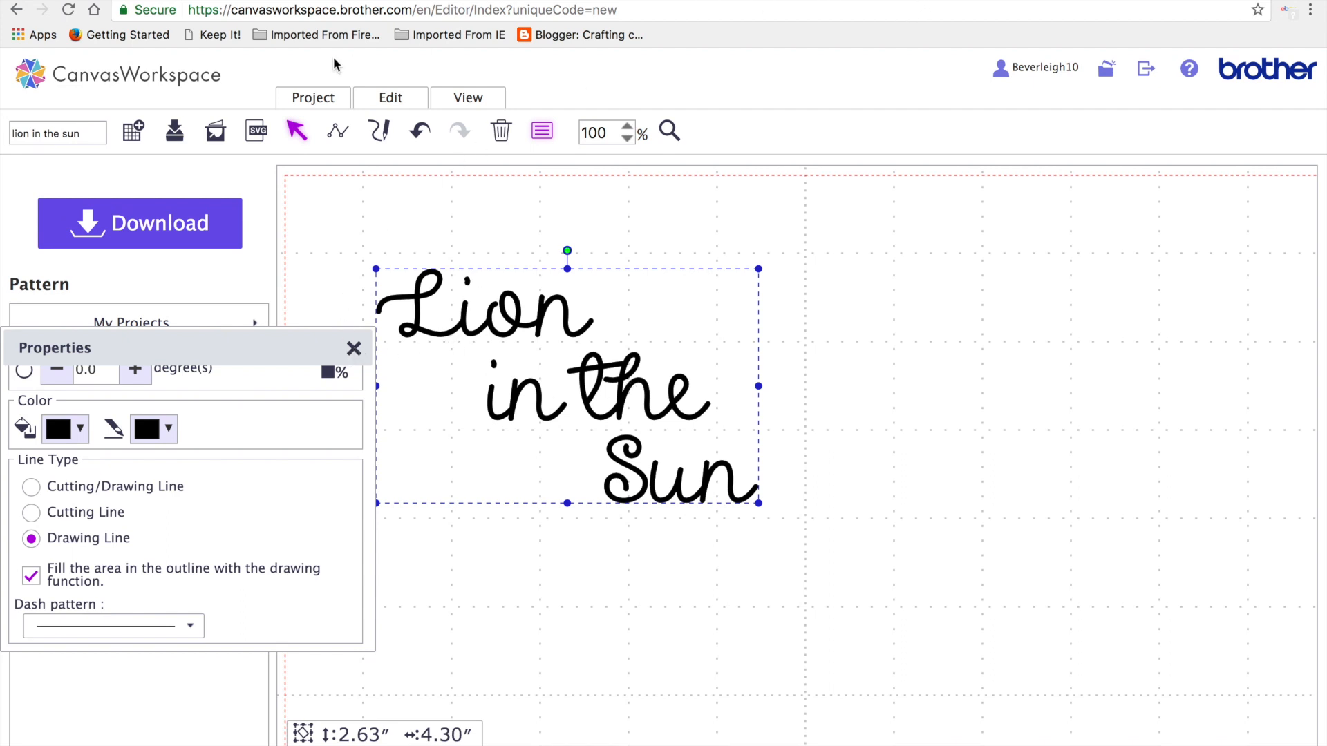
Switch to Finder and open the photo IMG_2569.JPG from the Downloads folder.
{"action": "left_click", "coordinate": [53, 2]}
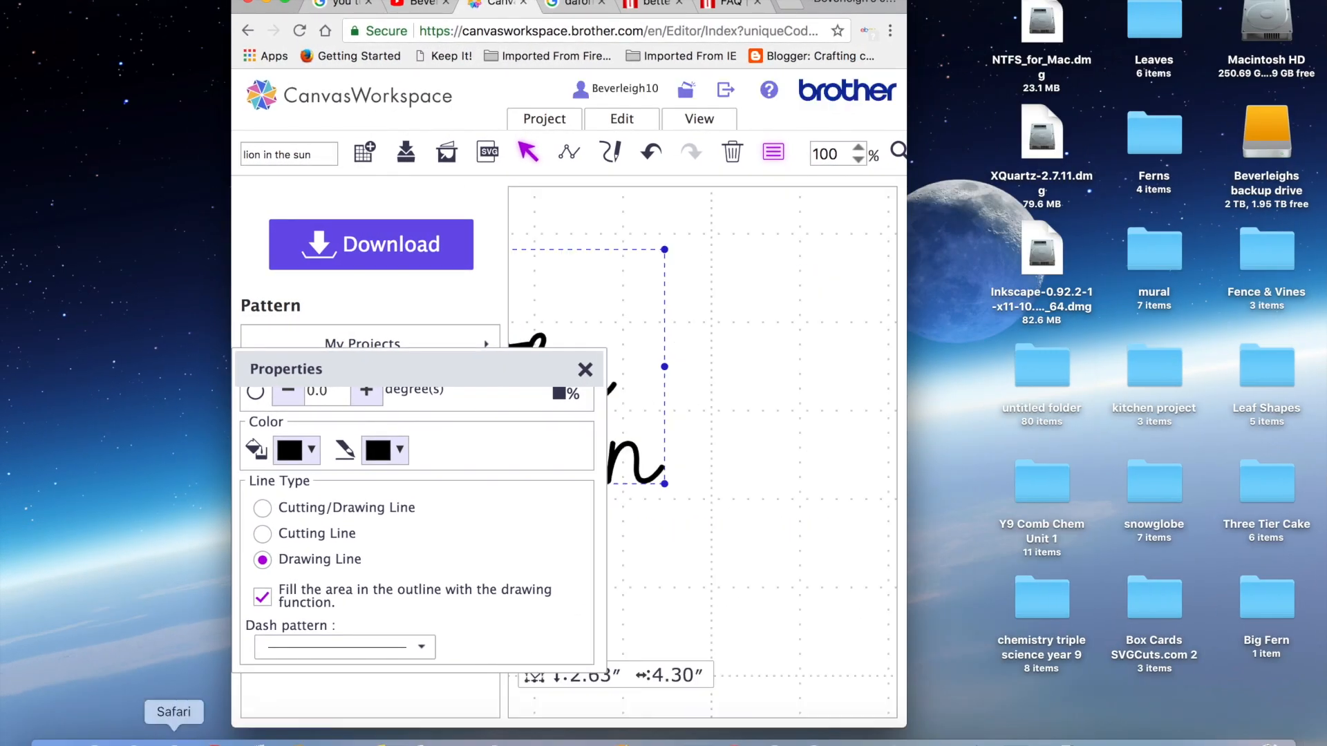
{"action": "left_click", "coordinate": [93, 743]}
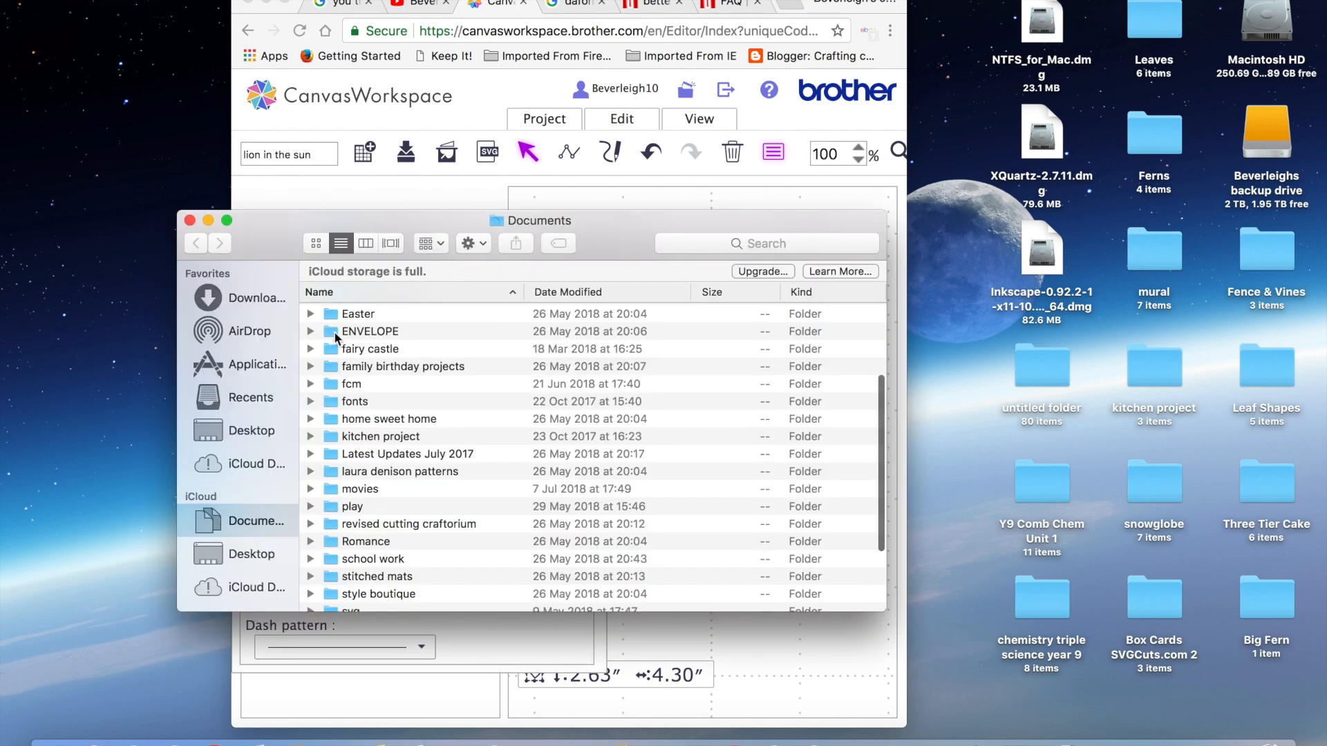
{"action": "scroll", "coordinate": [251, 567], "scroll_direction": "down", "scroll_amount": 5}
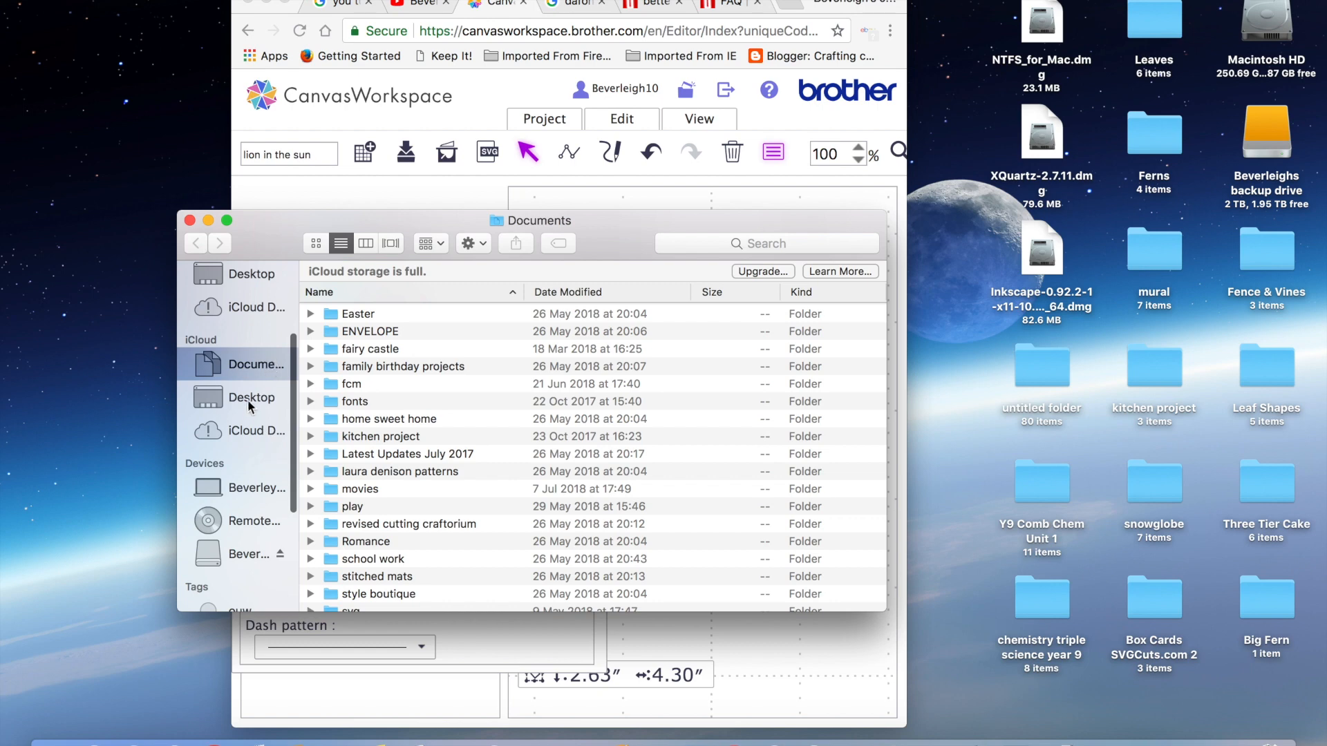
{"action": "scroll", "coordinate": [252, 415], "scroll_direction": "up", "scroll_amount": 2}
{"action": "scroll", "coordinate": [251, 407], "scroll_direction": "up", "scroll_amount": 4}
{"action": "left_click", "coordinate": [259, 298]}
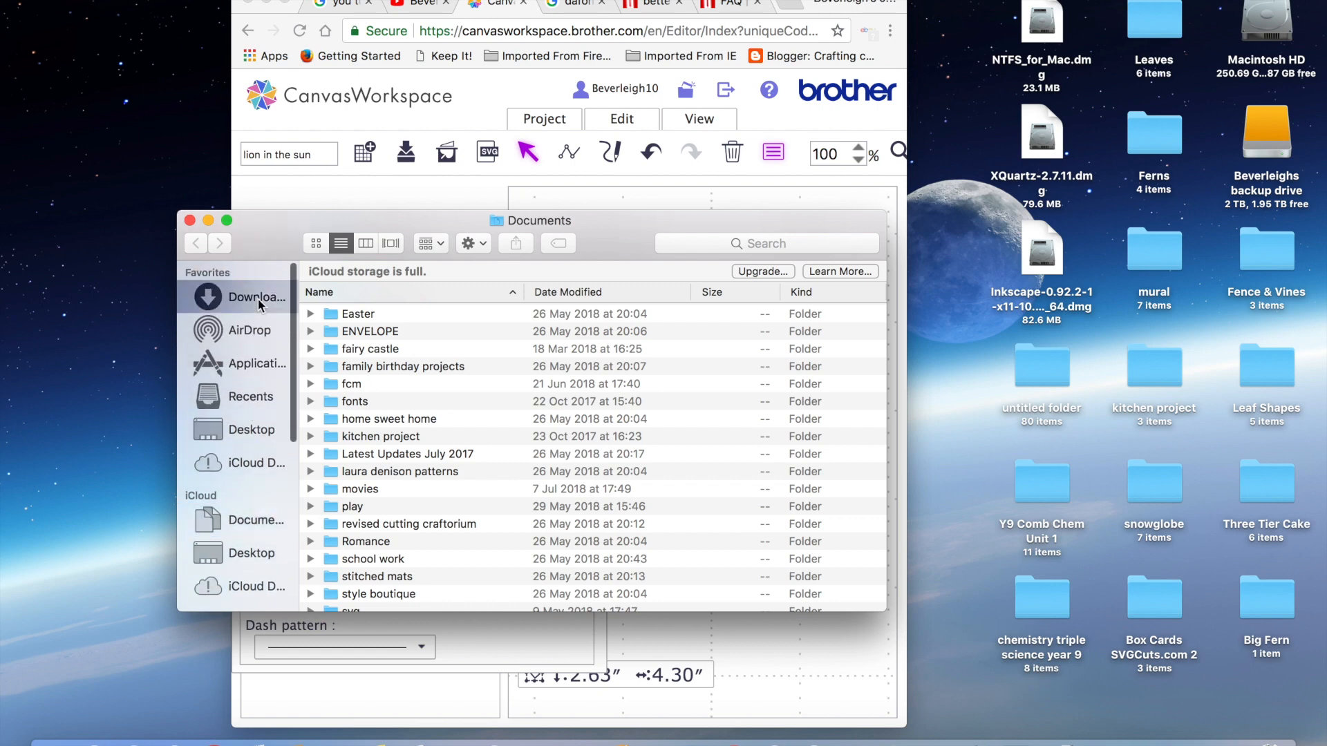
{"action": "left_click", "coordinate": [381, 306]}
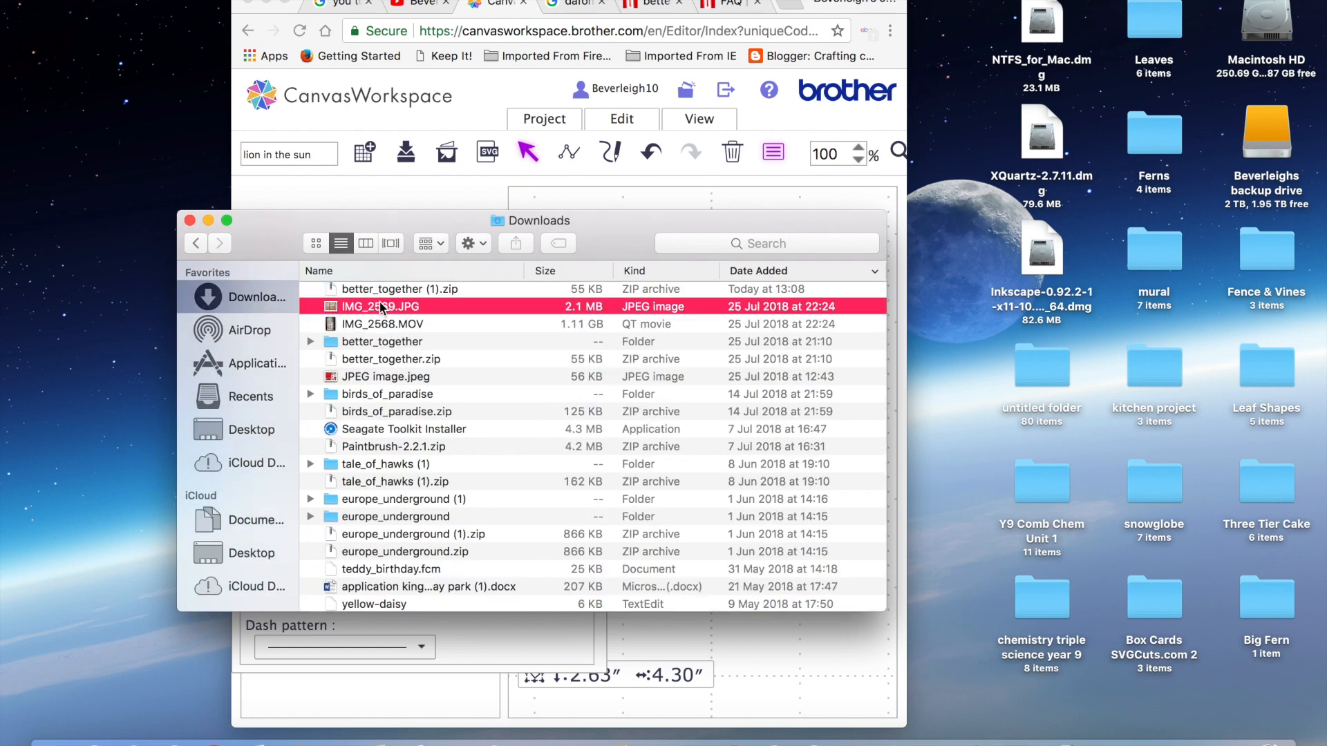
{"action": "left_click", "coordinate": [381, 306]}
{"action": "left_click", "coordinate": [403, 392]}
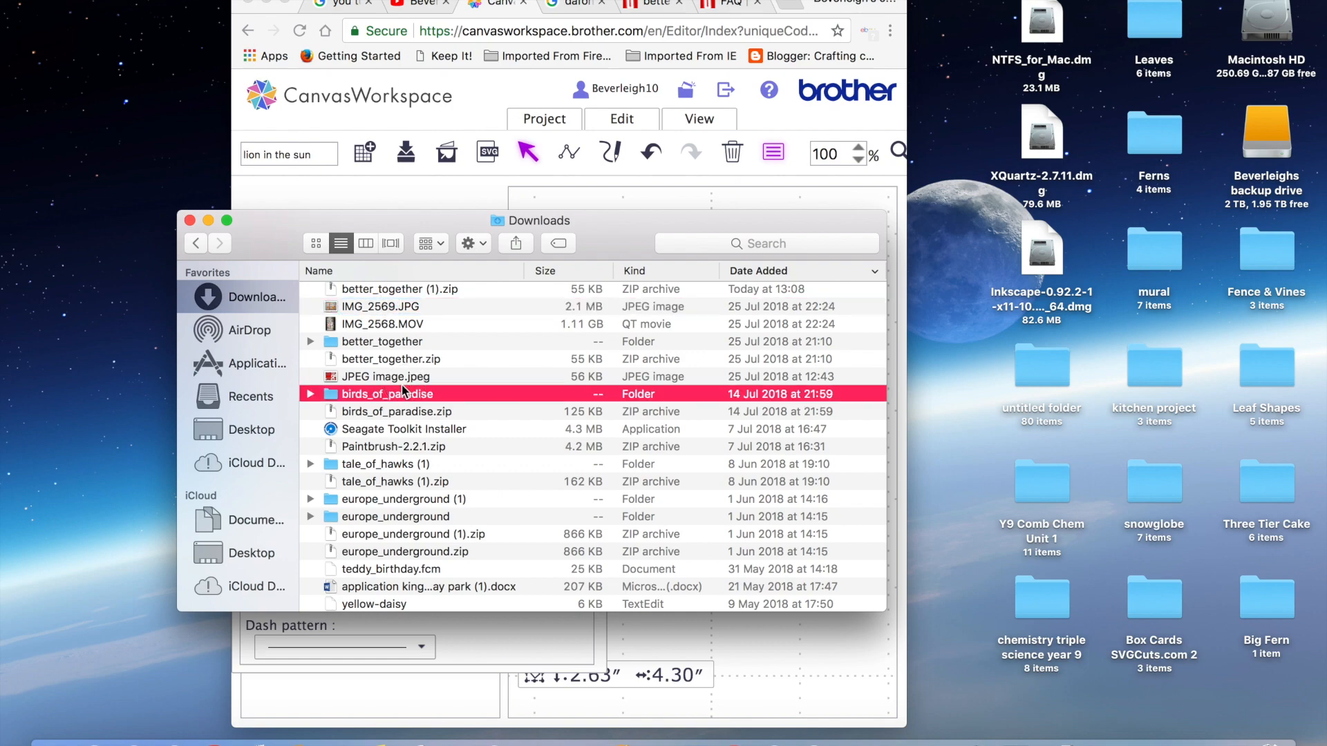
{"action": "double_click", "coordinate": [386, 305]}
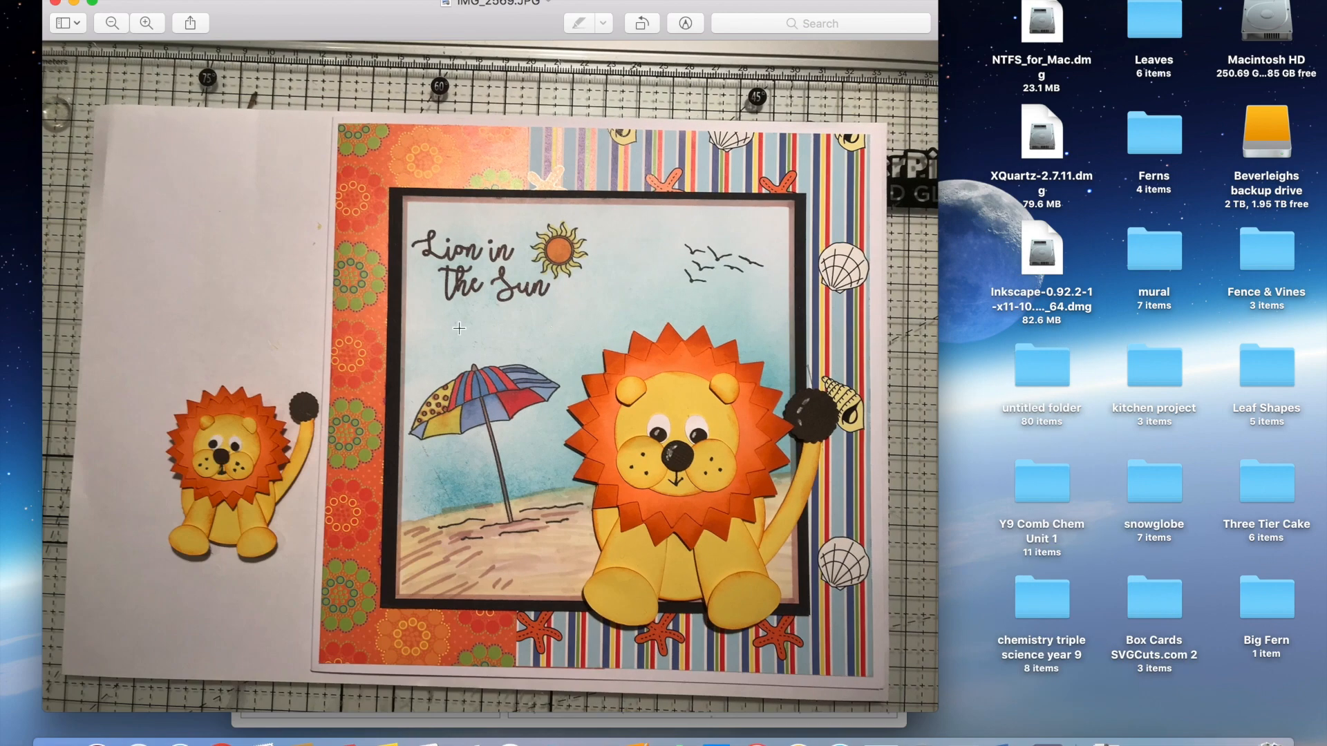
Examine the "Lion in the Sun" lettering on the finished card up close, and close the photo and the Downloads window.
{"action": "left_click_drag", "start_coordinate": [411, 212], "coordinate": [587, 332]}
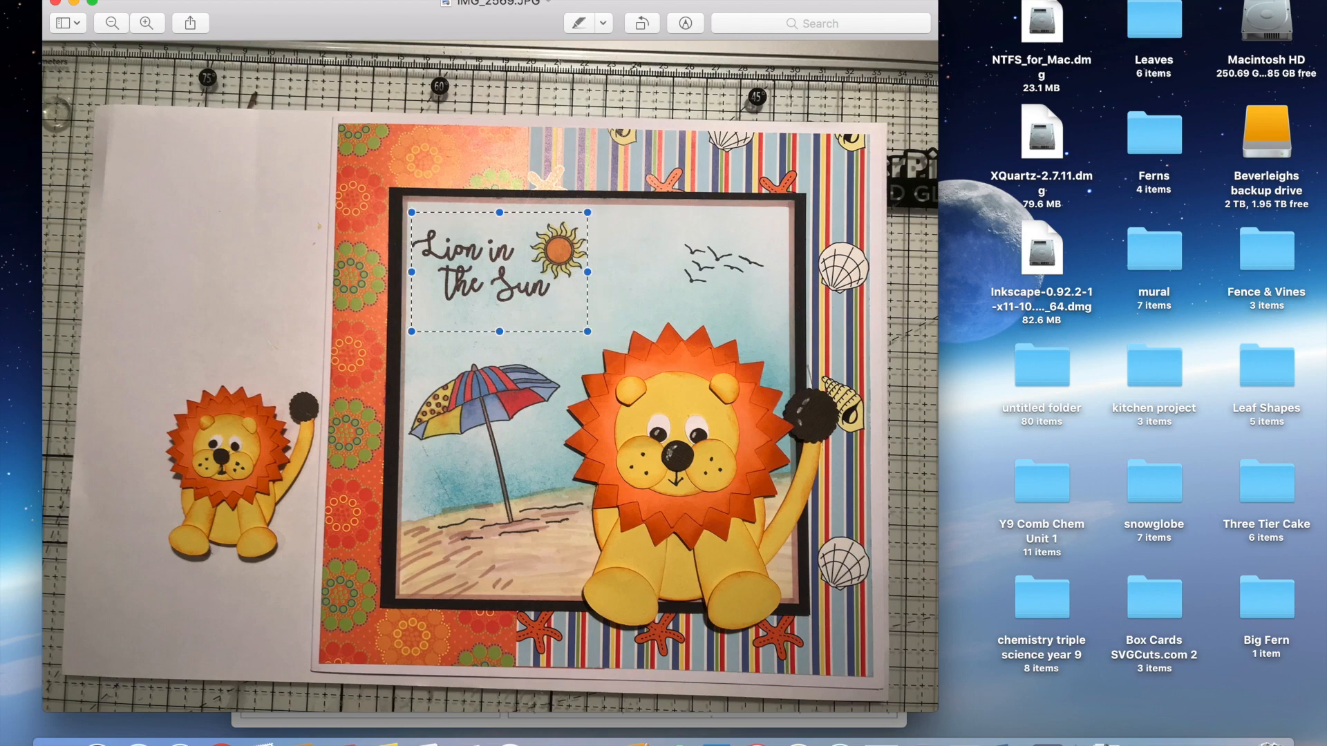
{"action": "left_click", "coordinate": [146, 24]}
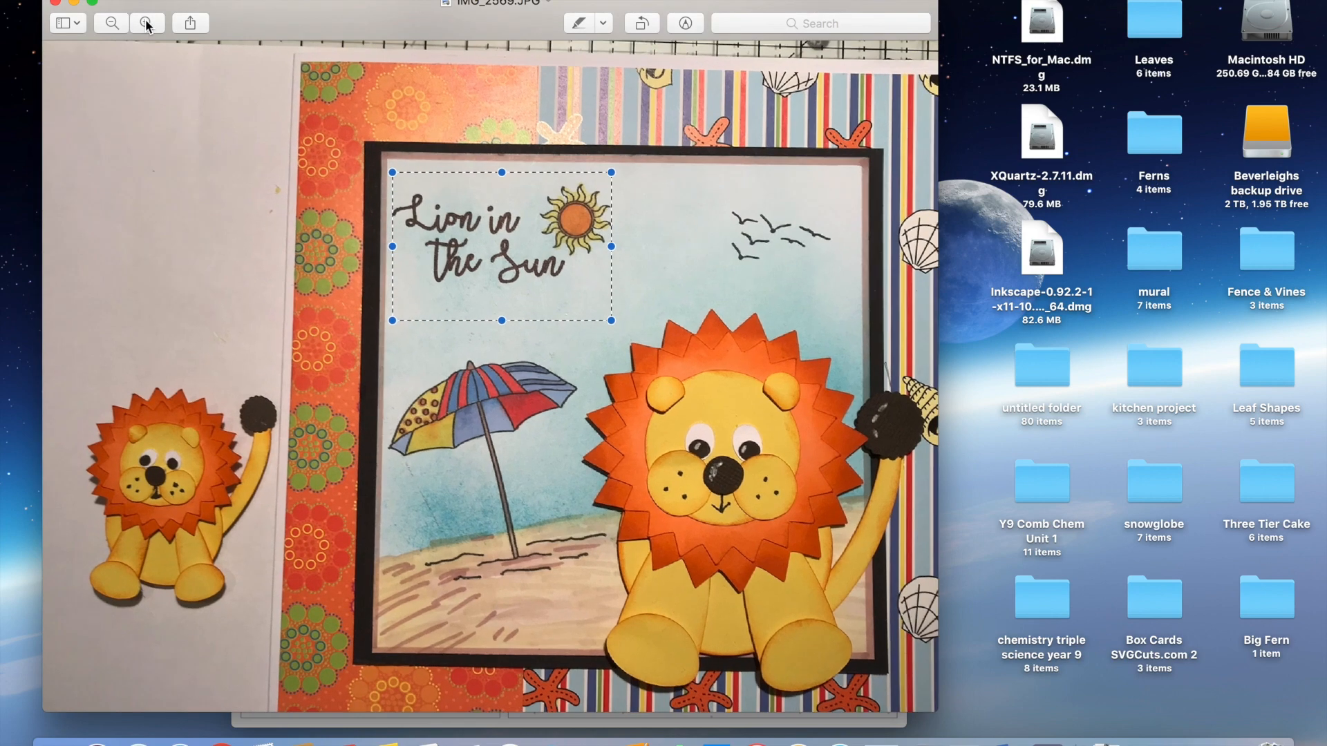
{"action": "left_click", "coordinate": [146, 23]}
{"action": "left_click", "coordinate": [146, 24]}
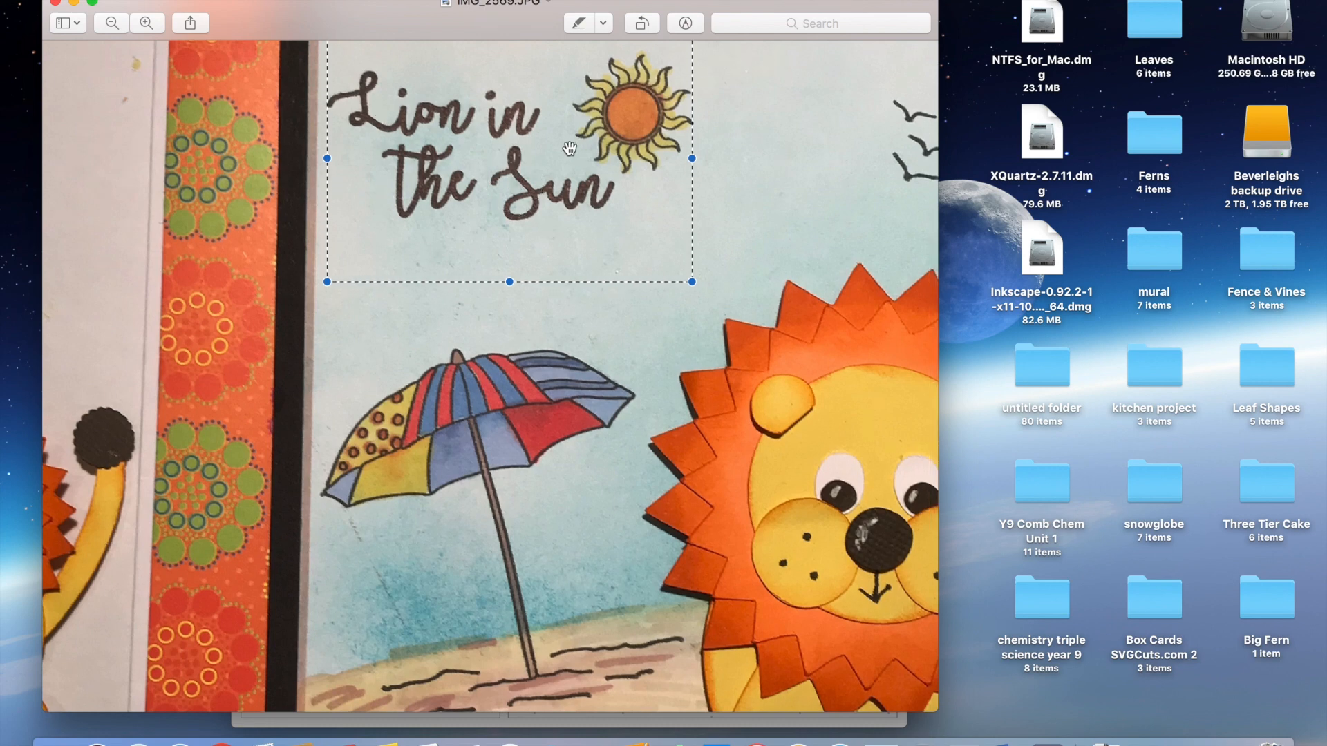
{"action": "left_click", "coordinate": [114, 23]}
{"action": "left_click", "coordinate": [114, 24]}
{"action": "left_click", "coordinate": [114, 24]}
{"action": "left_click", "coordinate": [114, 24]}
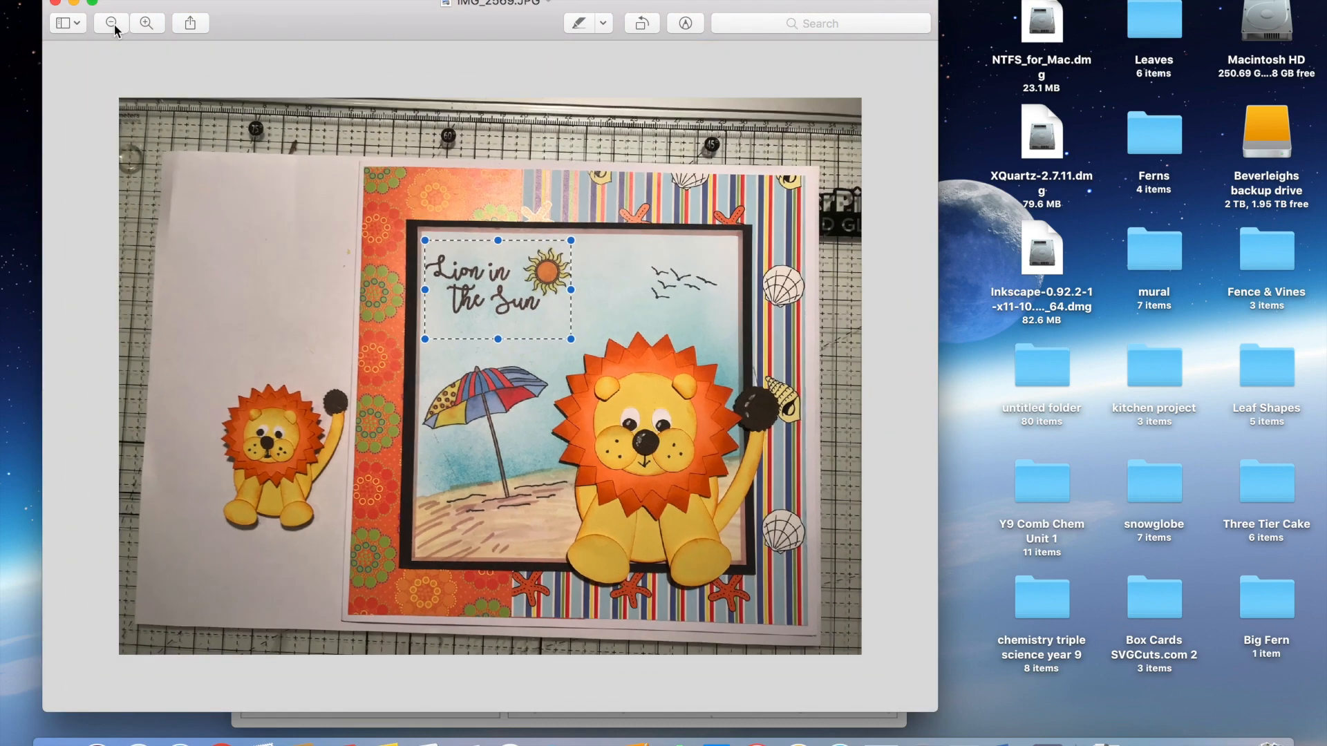
{"action": "left_click", "coordinate": [220, 249]}
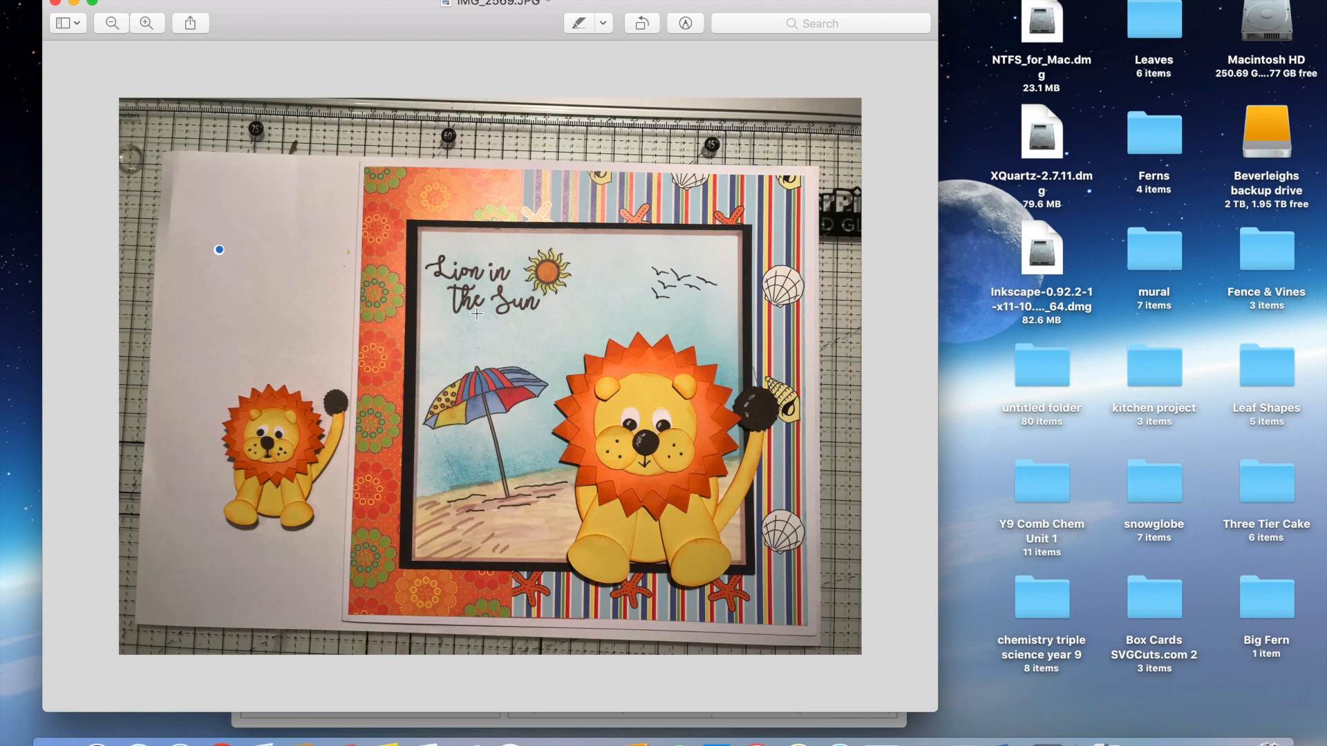
{"action": "left_click", "coordinate": [74, 3]}
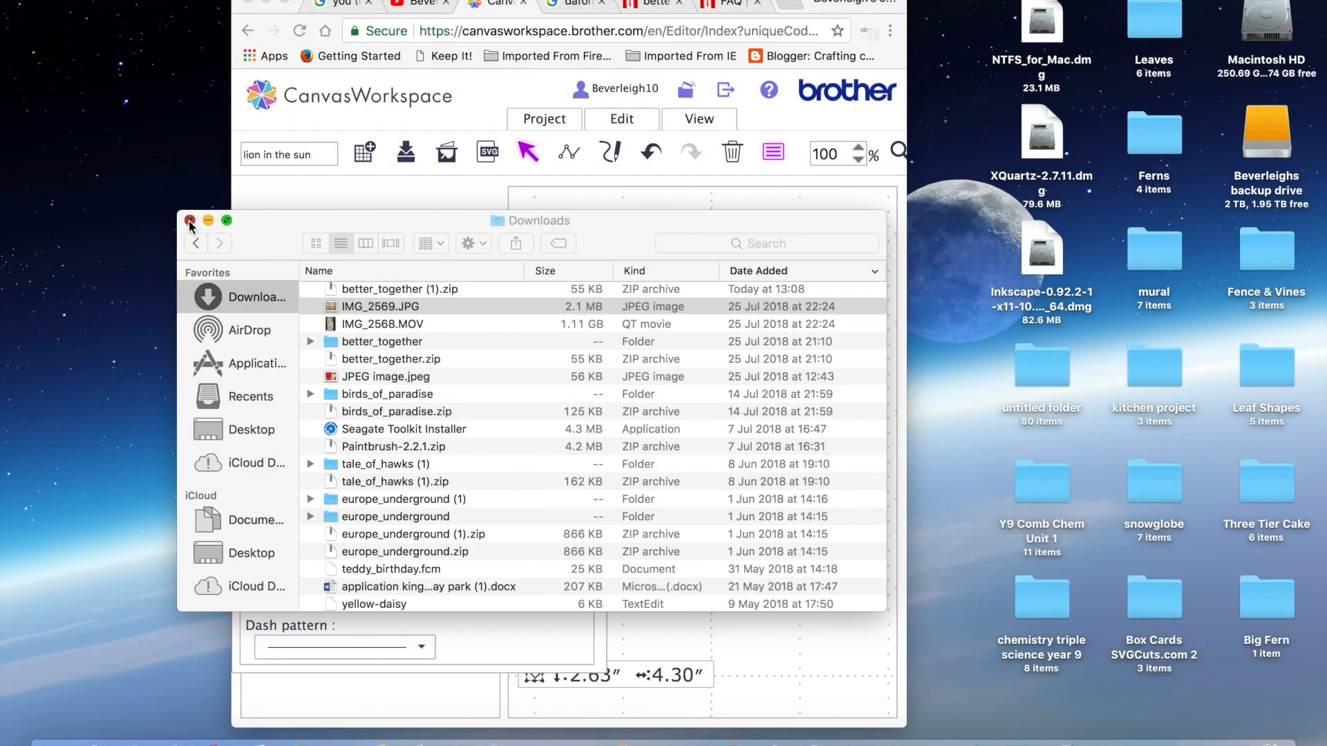
{"action": "left_click", "coordinate": [189, 220]}
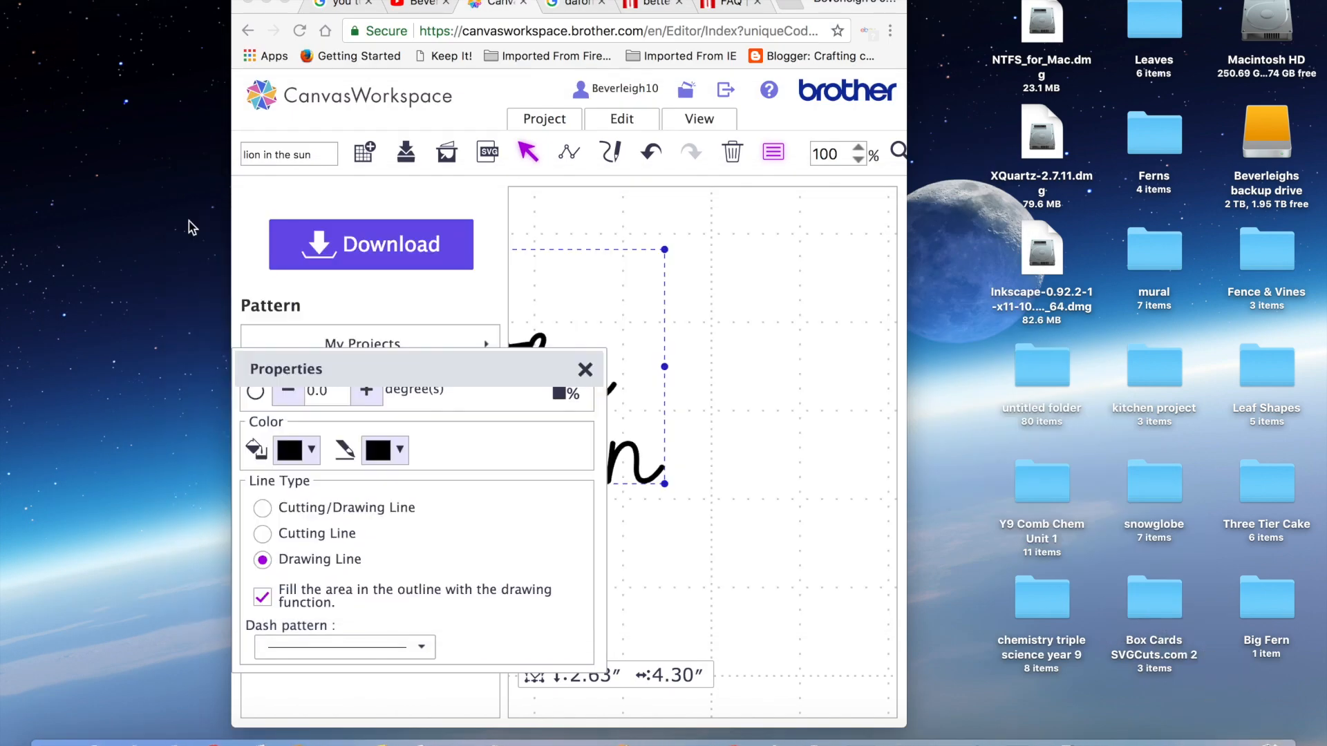
Close the lettering's properties and start downloading the project.
{"action": "left_click", "coordinate": [584, 371]}
{"action": "left_click", "coordinate": [584, 370]}
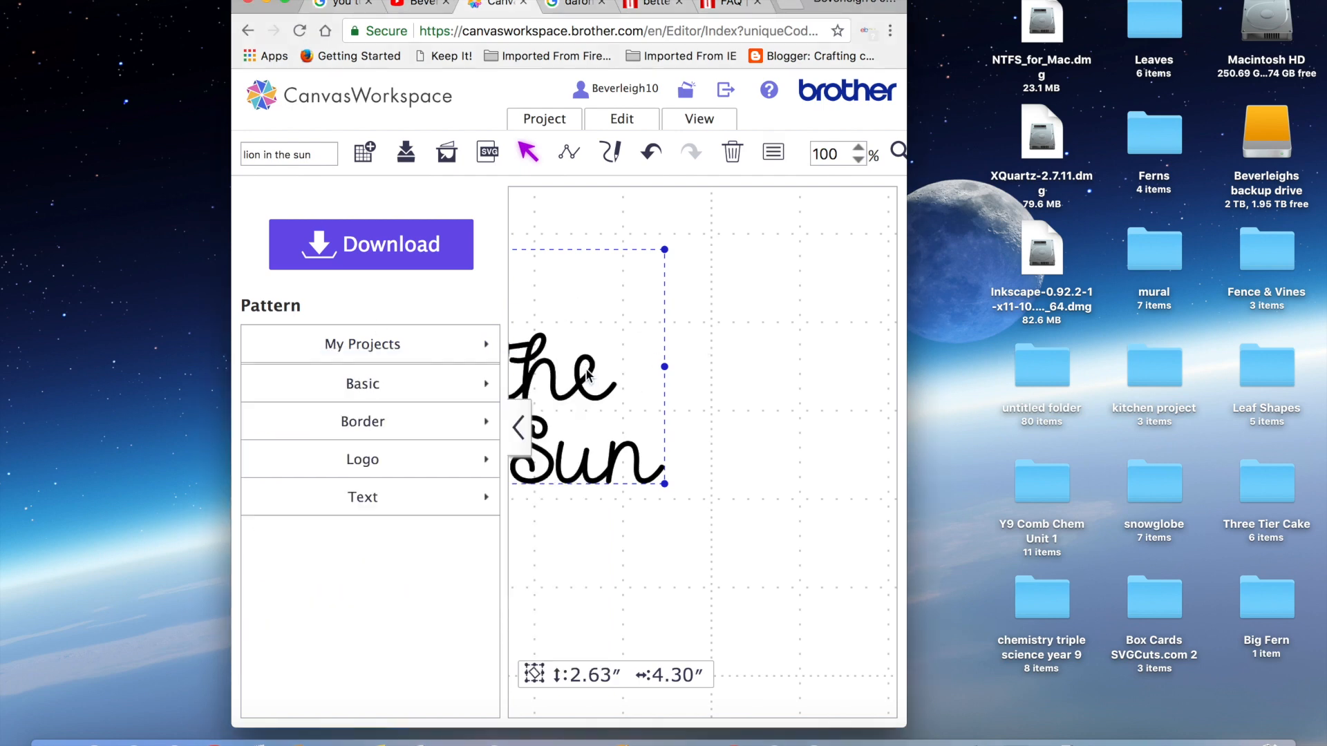
{"action": "left_click", "coordinate": [427, 227]}
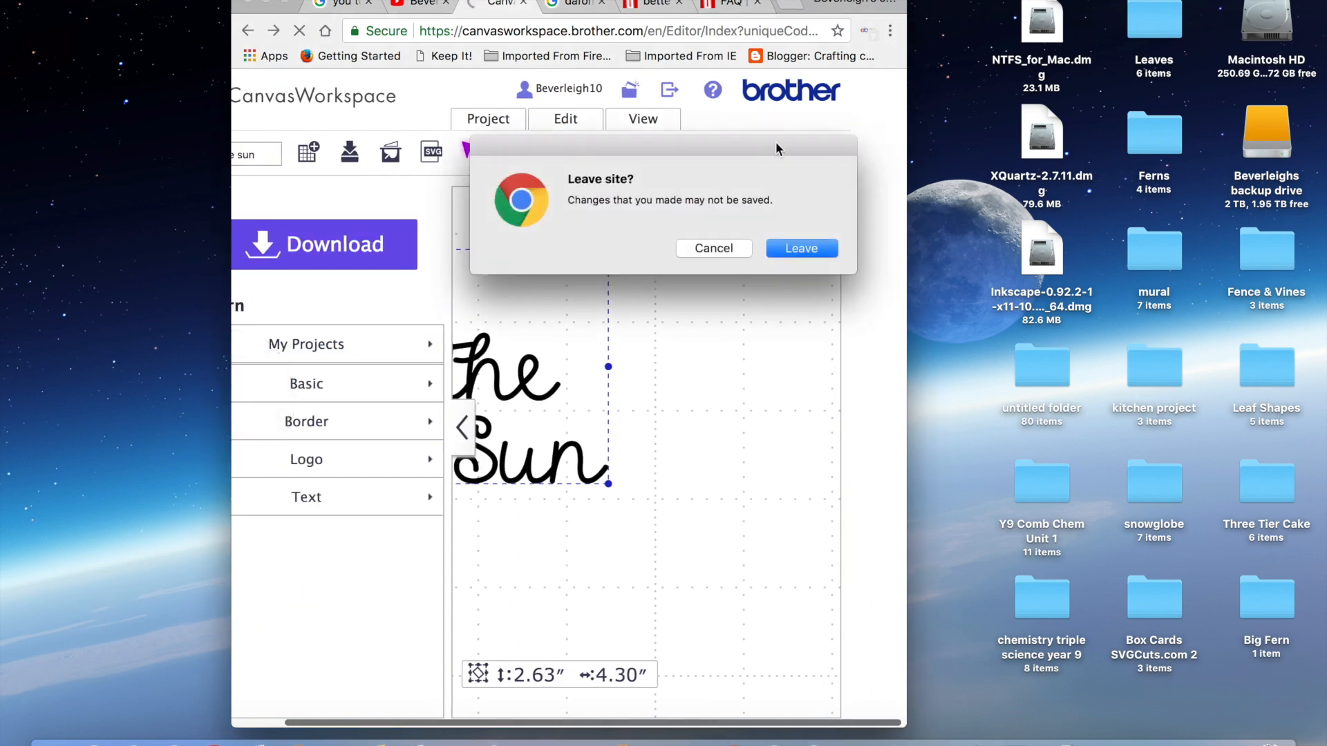